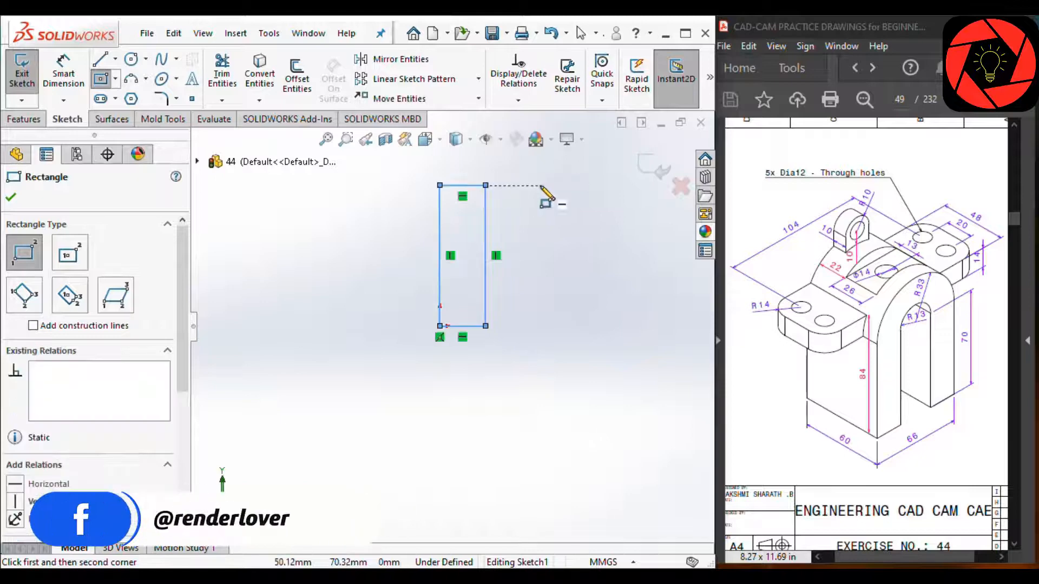
Sketch a second rectangle about 25 mm wide and 70 mm tall beside the first, level with its top and bottom edges
left_click(552, 186)
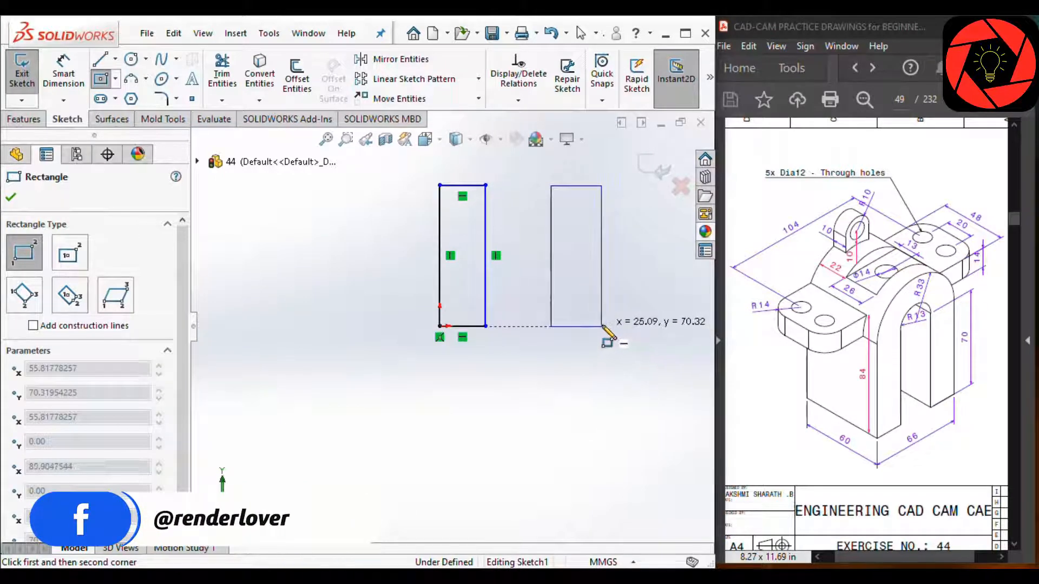
left_click(602, 325)
key("Escape")
Make the facing inner vertical edges of the two rectangles equal, and make their bottom edges equal in length
scroll(551, 246, "down", 1)
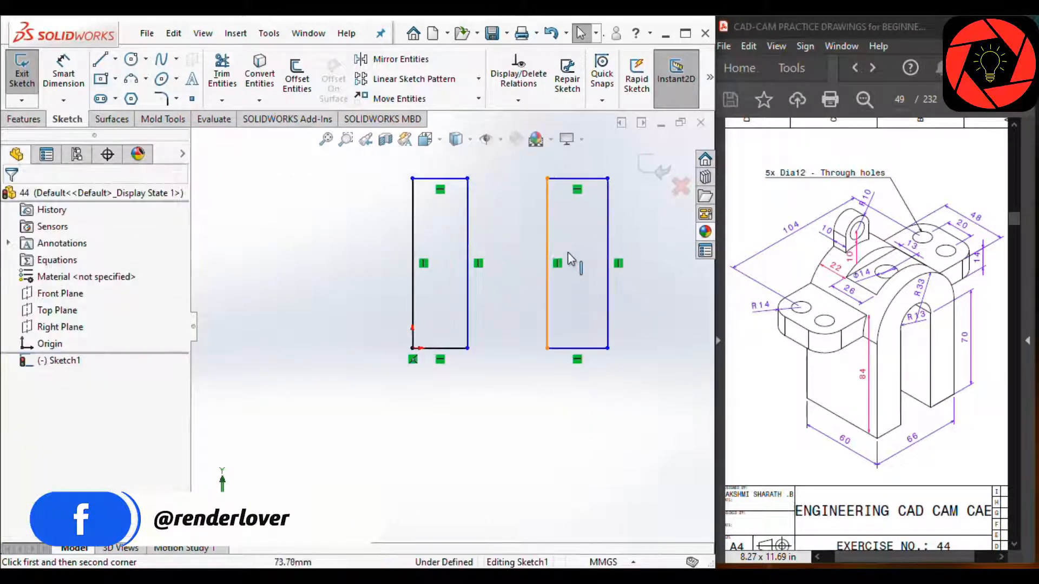
scroll(568, 252, "up", 1)
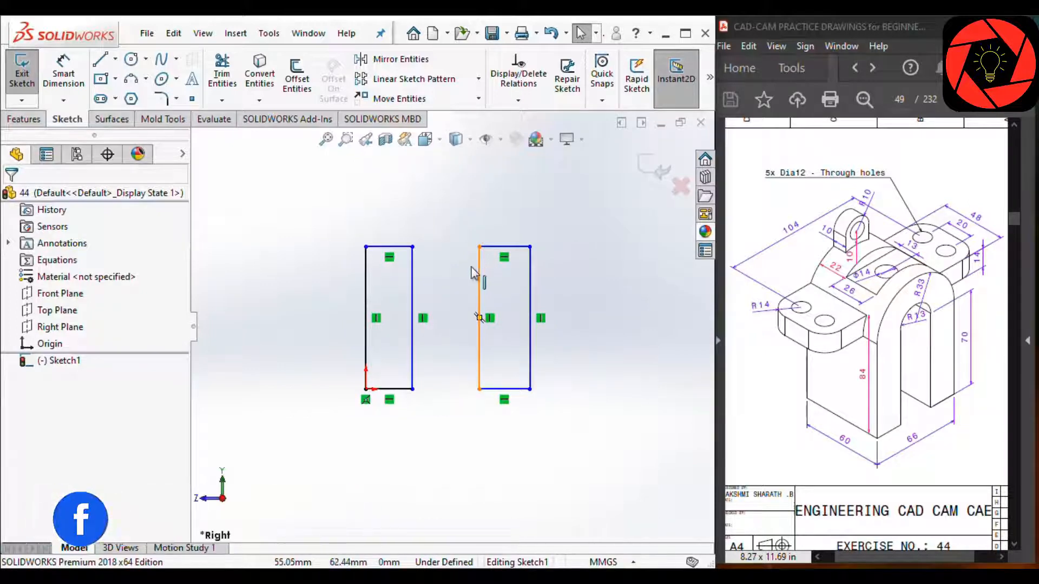
left_click(472, 270)
left_click(412, 287, "ctrl")
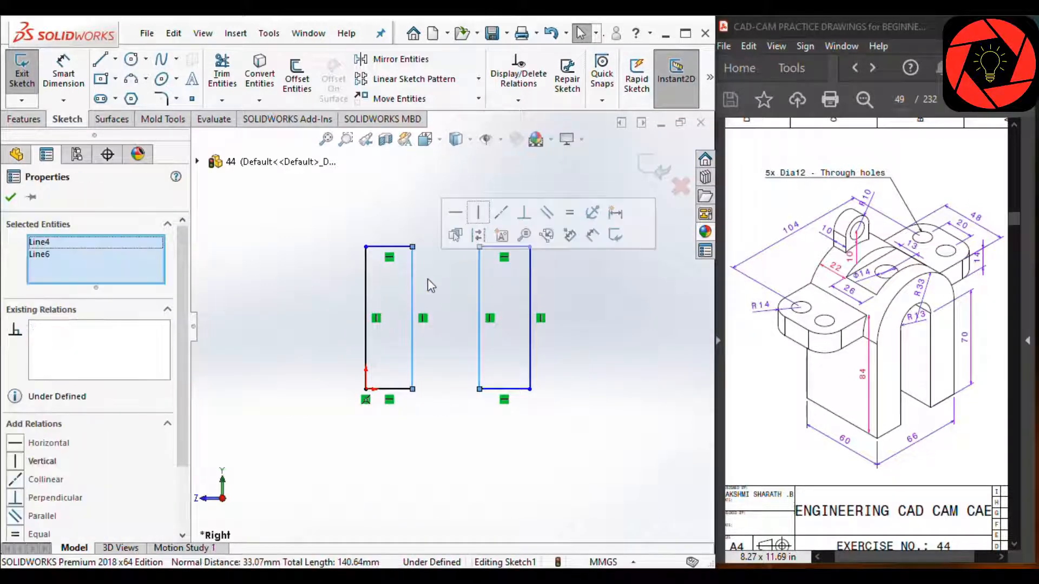
left_click(568, 213)
left_click(584, 375)
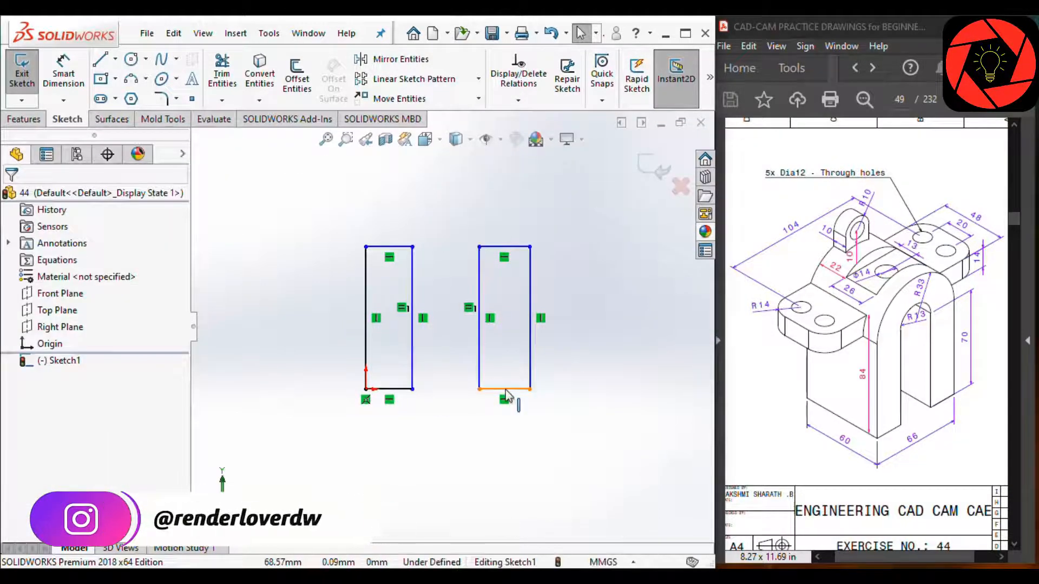
left_click(505, 389)
left_click(388, 389, "ctrl")
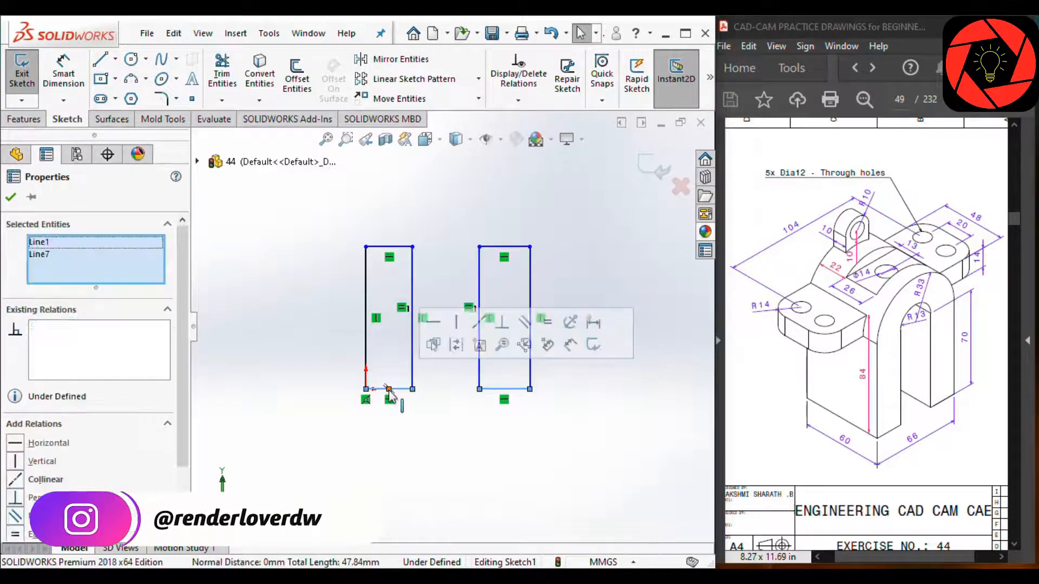
left_click(545, 323)
Dimension the overall width between the outer vertical edges of the two rectangles as 66 mm
right_click_drag(514, 482, 505, 394)
left_click(366, 360)
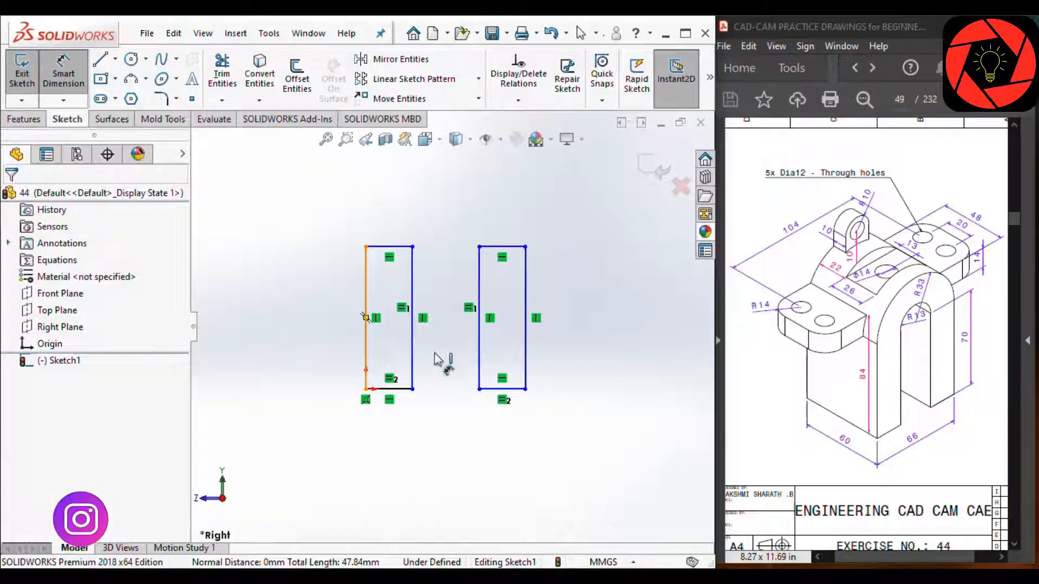
left_click(525, 352)
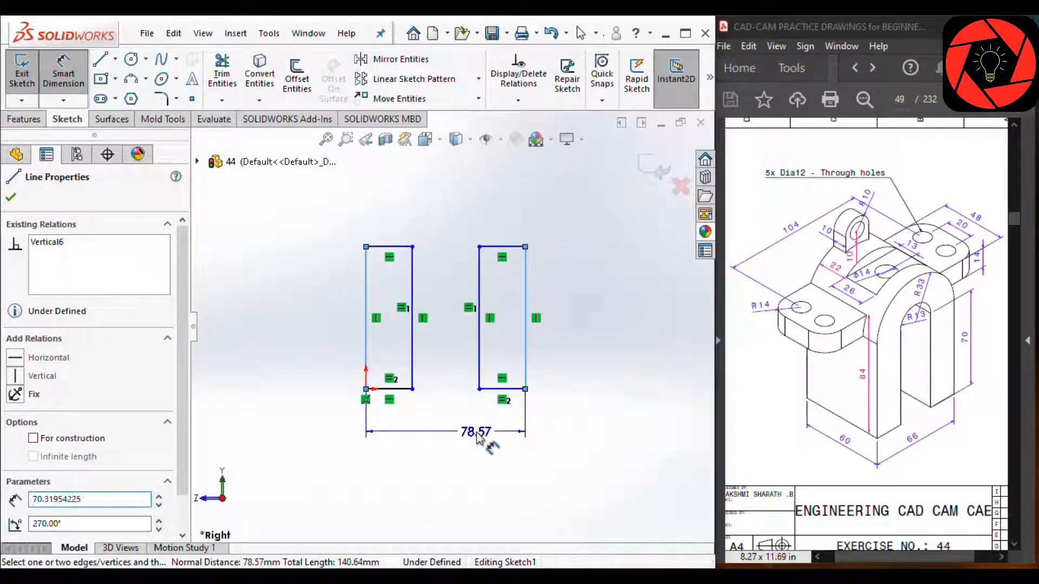
left_click(477, 438)
type("66")
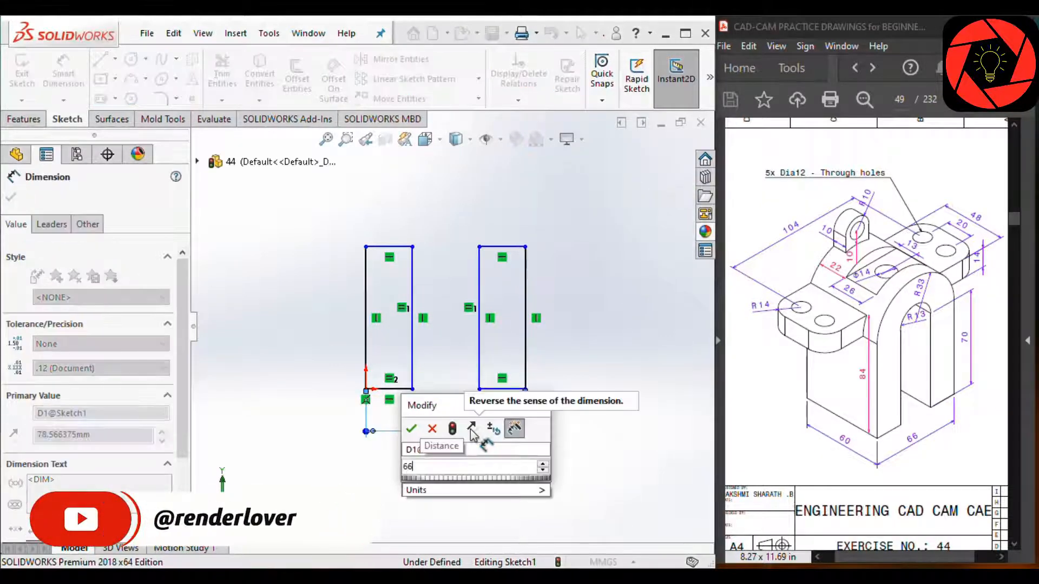
key("Return")
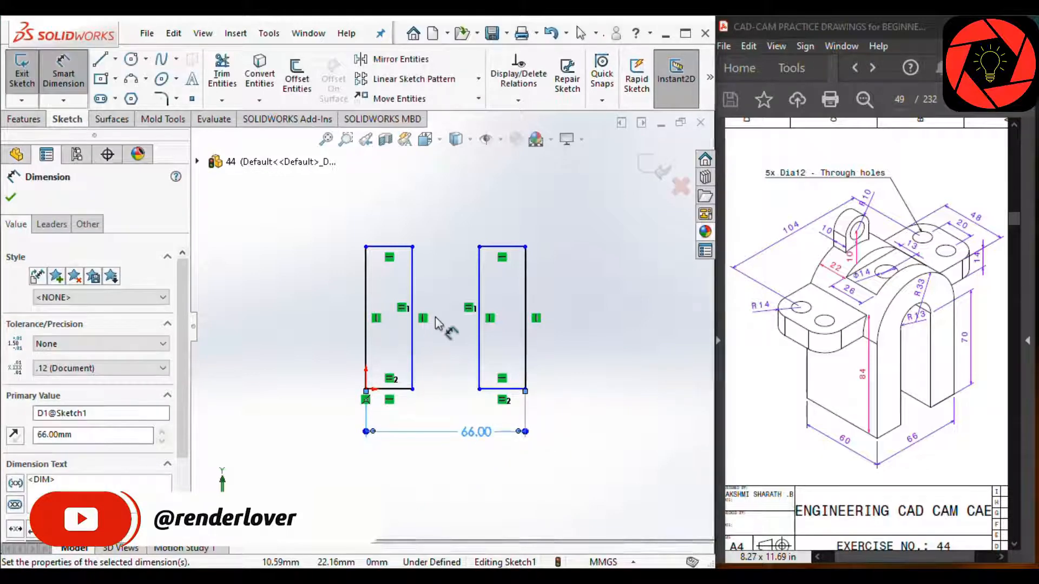
Dimension the outer vertical edge of the second rectangle as 70 mm
key("z")
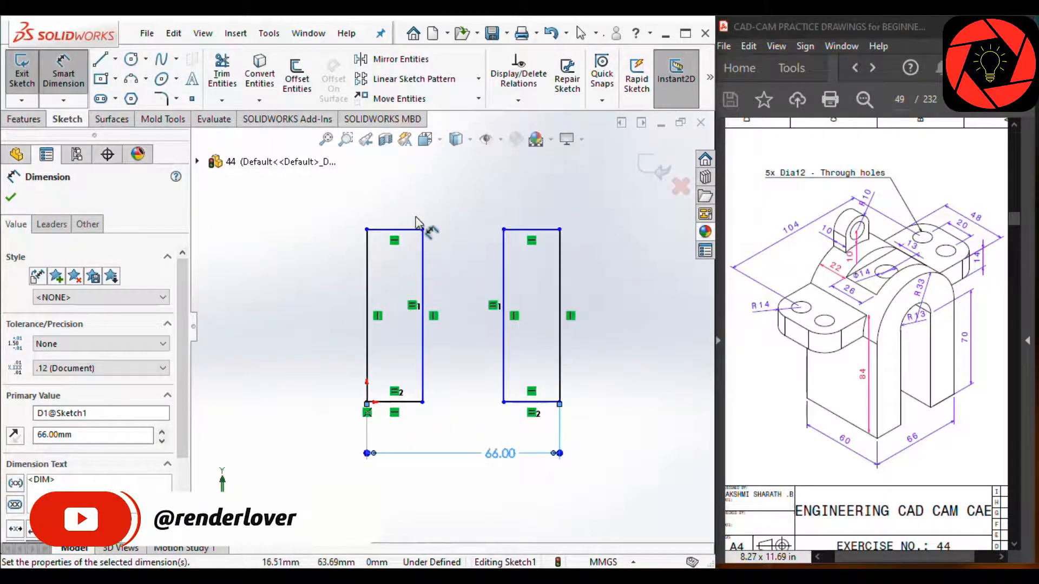
scroll(415, 219, "up", 1)
scroll(415, 219, "down", 1)
left_click(570, 295)
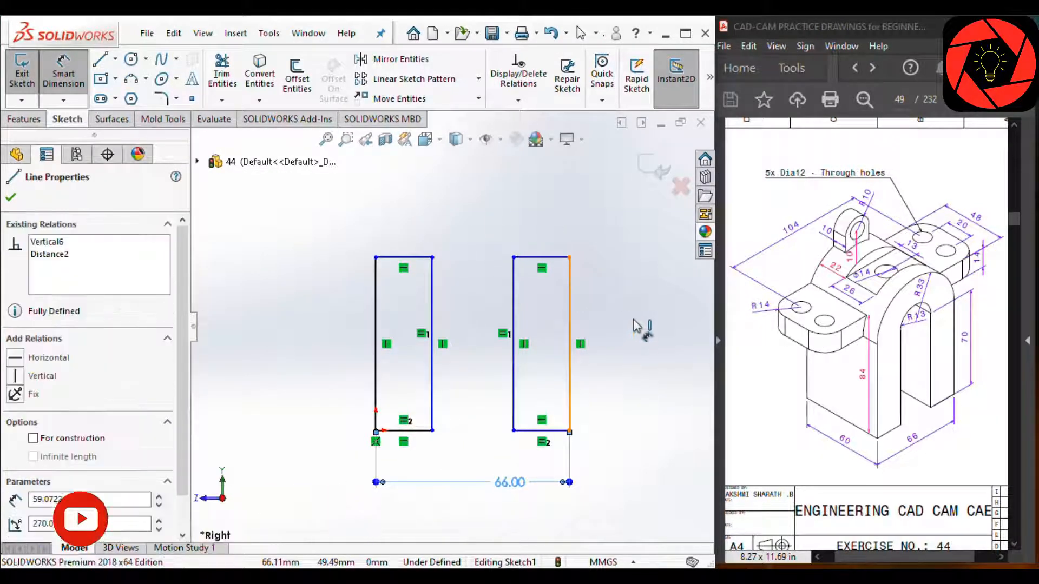
left_click(634, 325)
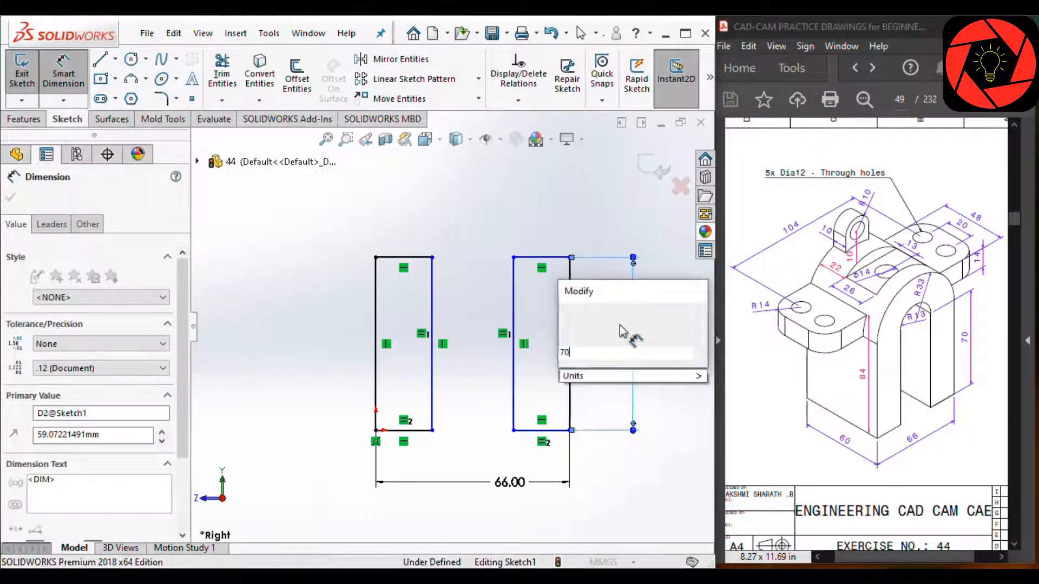
type("70")
key("Return")
scroll(474, 201, "up", 2)
scroll(473, 199, "down", 2)
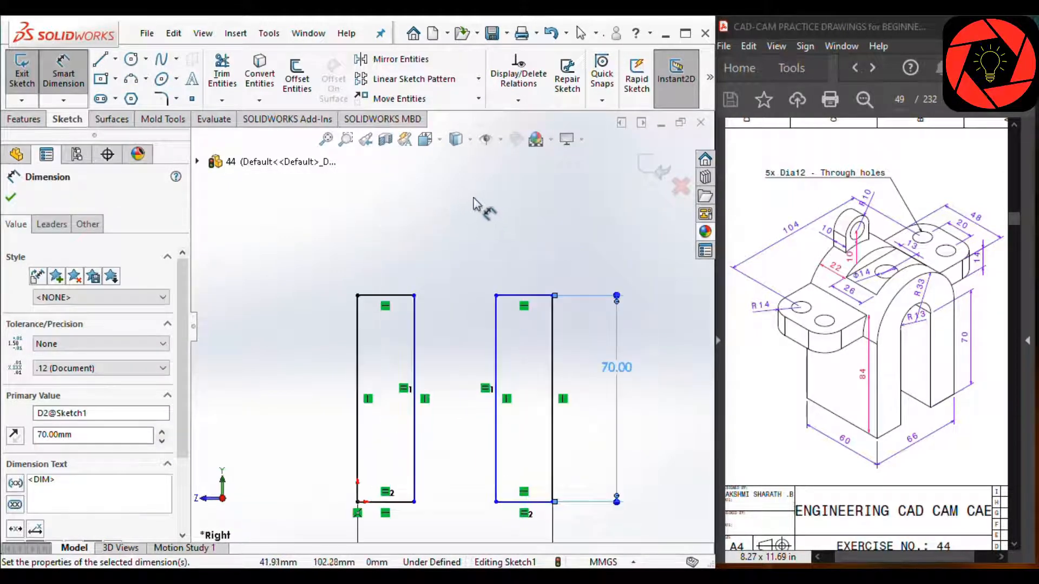
key("Escape")
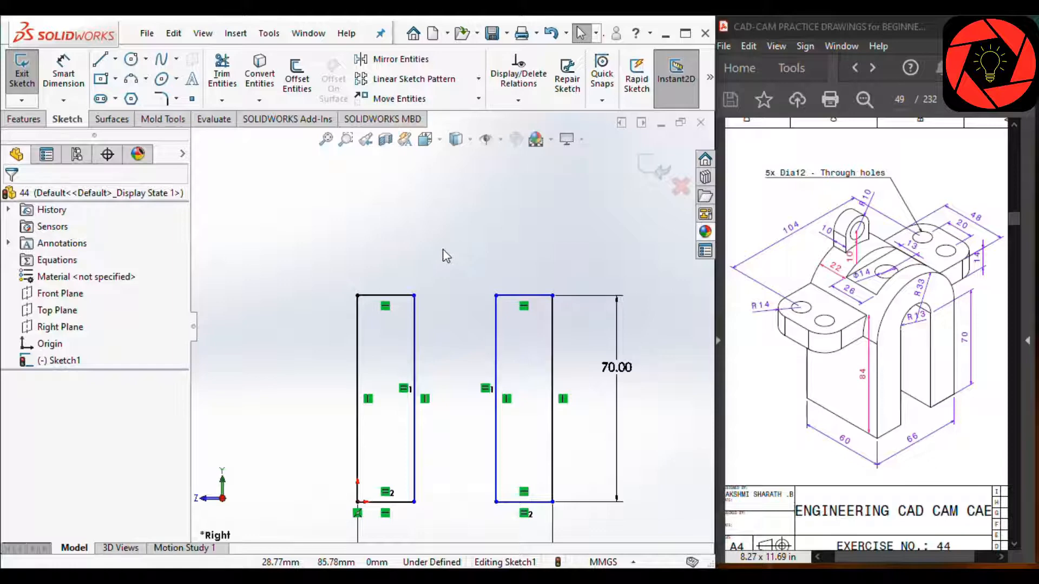
Sketch a 180° three-point arc of about 13.9 mm radius joining the inner top corners of the two rectangles
left_click(130, 79)
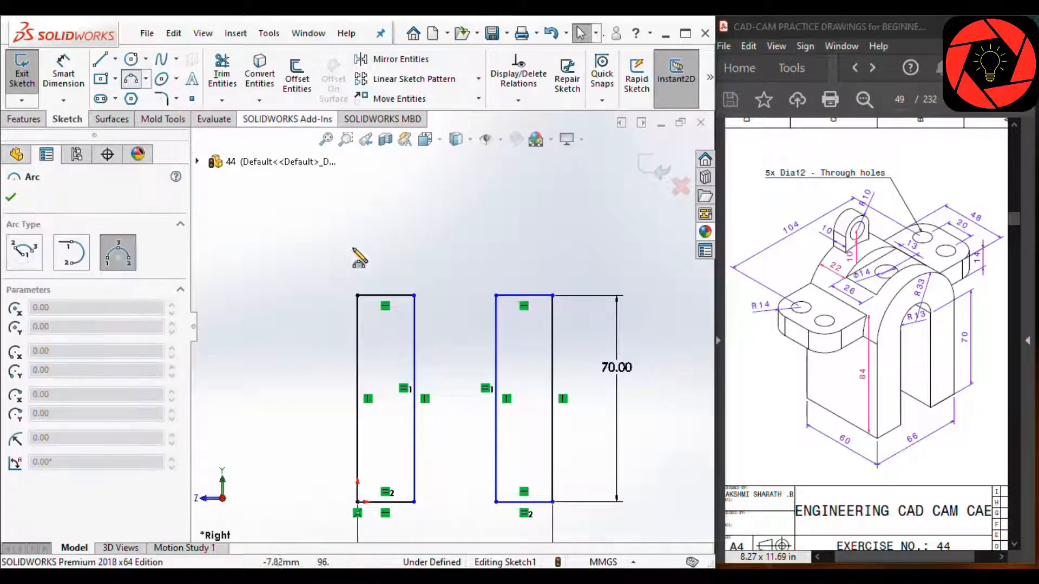
left_click(414, 296)
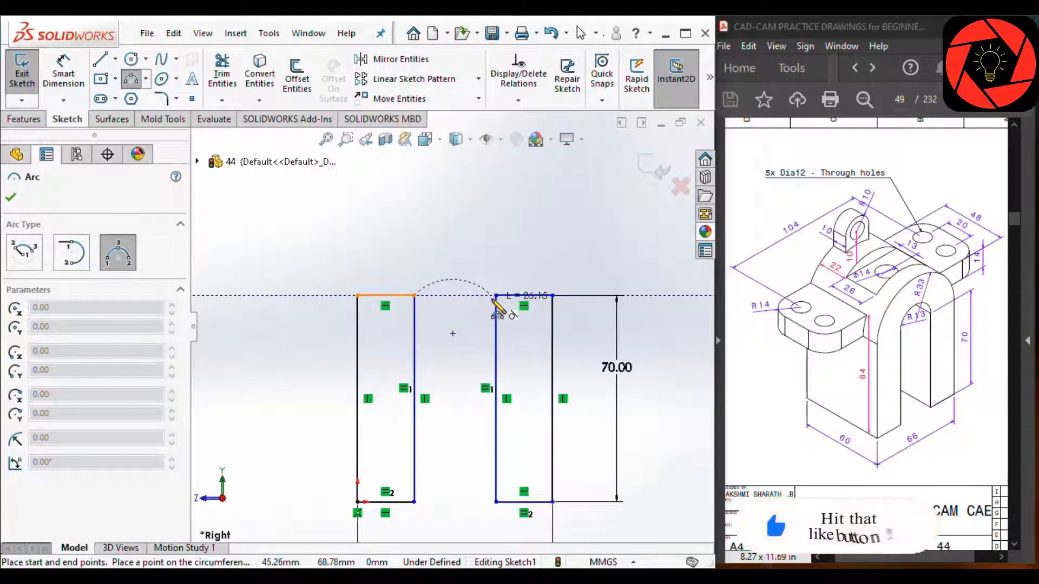
left_click(495, 296)
left_click(490, 274)
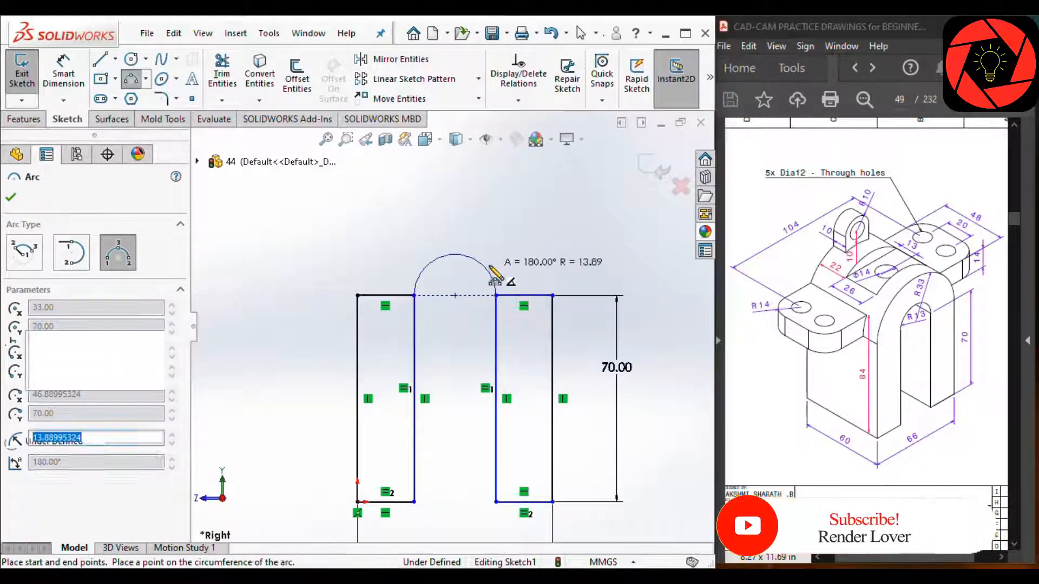
Sketch a 33 mm radius centerpoint arc, concentric with the inner arc, joining the outer top corners of the rectangles
left_click(24, 253)
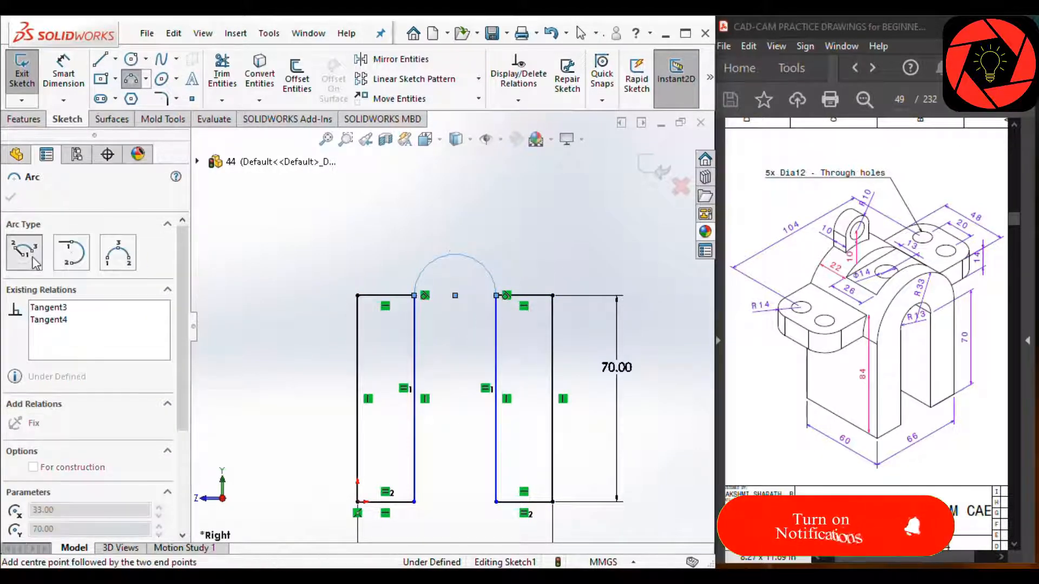
left_click(455, 296)
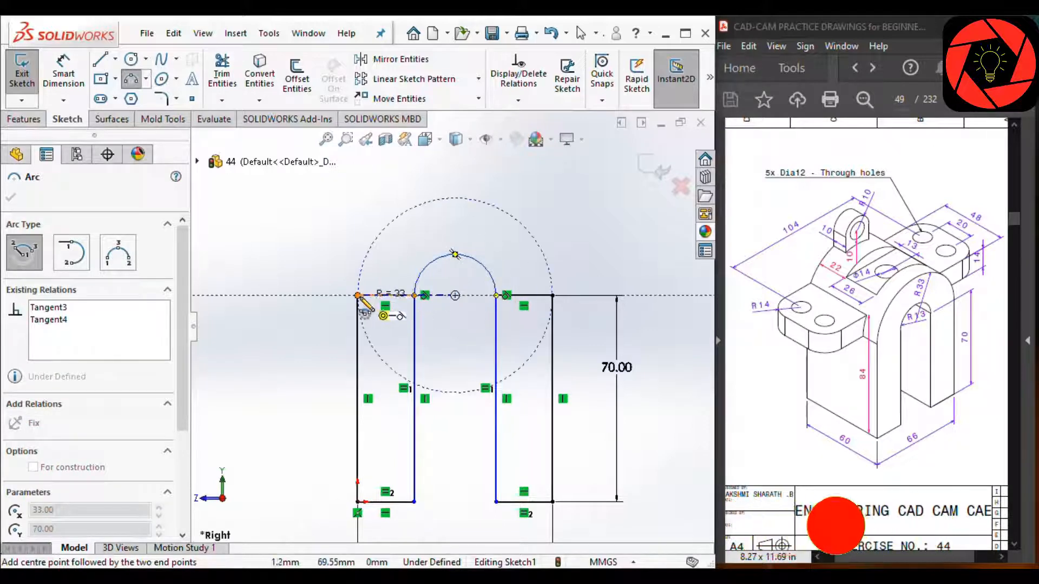
left_click(357, 295)
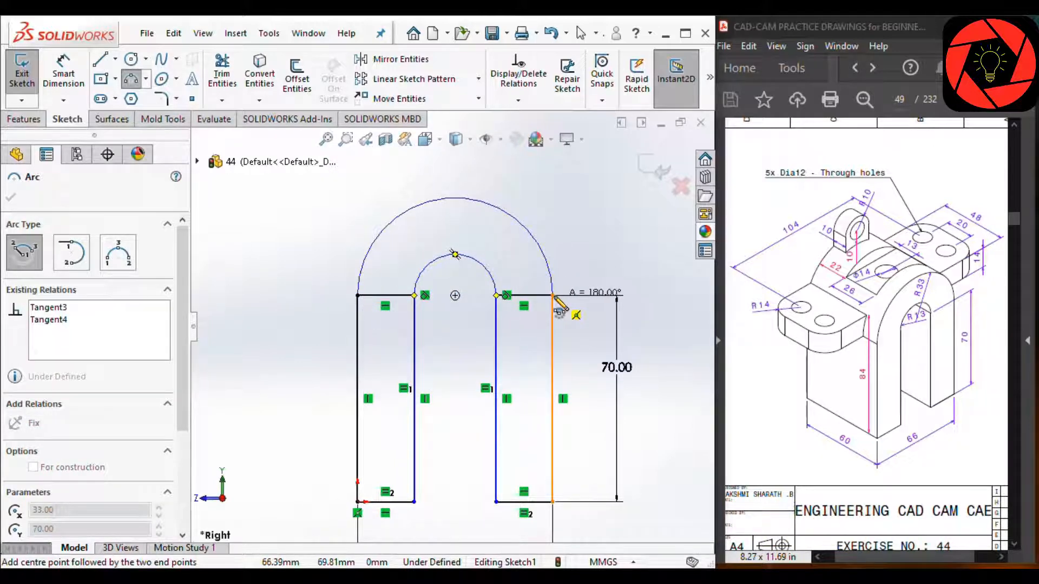
scroll(554, 298, "down", 6)
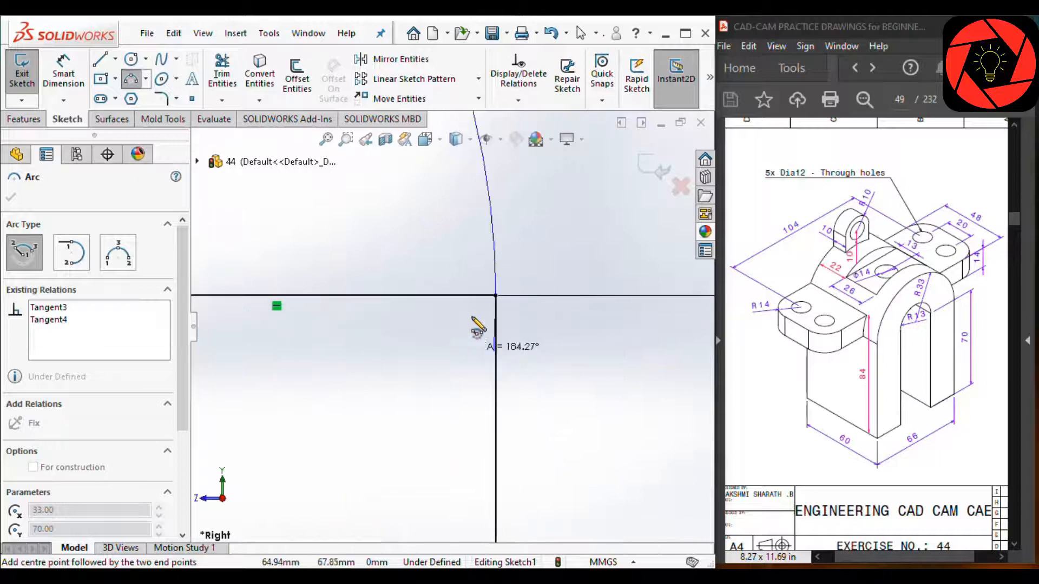
left_click(496, 296)
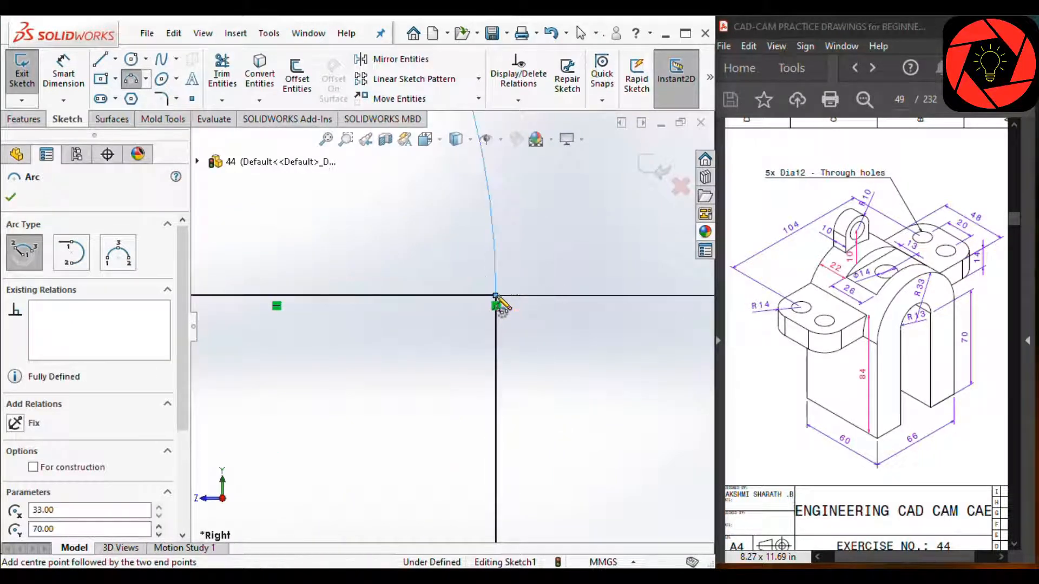
scroll(476, 263, "up", 6)
key("Escape")
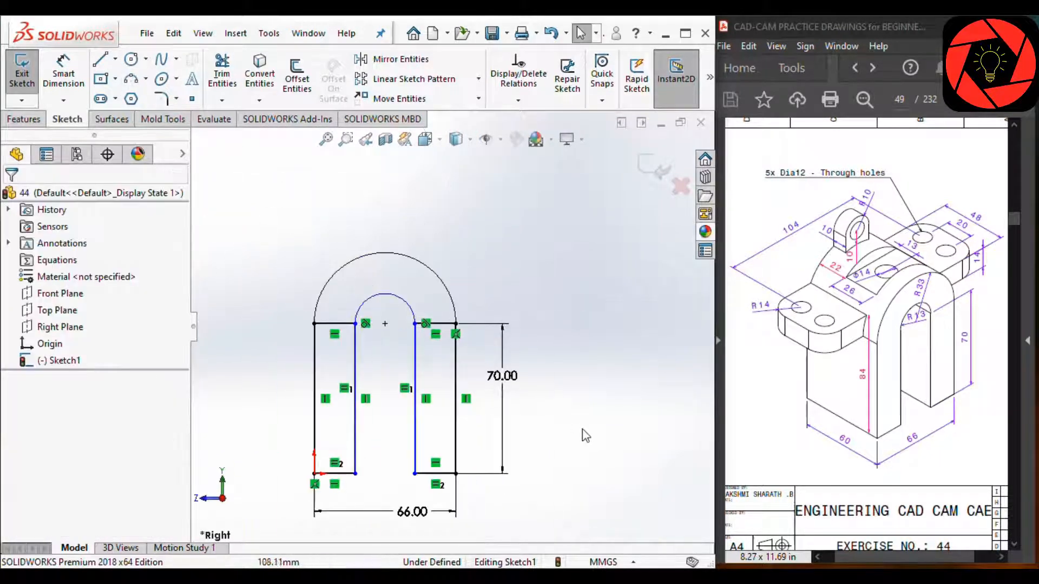
Add a driven radius dimension to the outer arc
right_click_drag(585, 435, 559, 271)
left_click(386, 254)
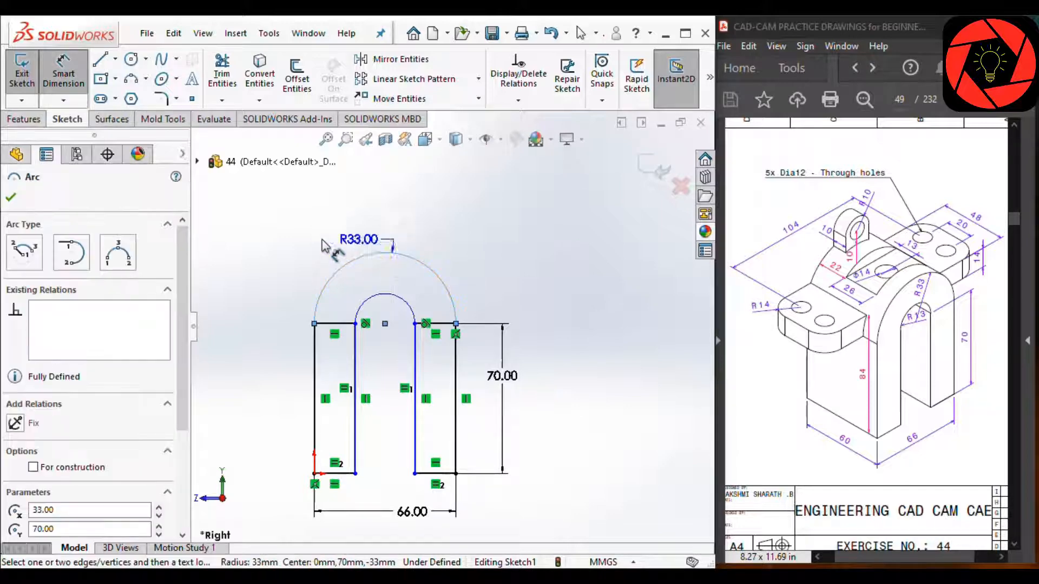
left_click(323, 246)
left_click(567, 264)
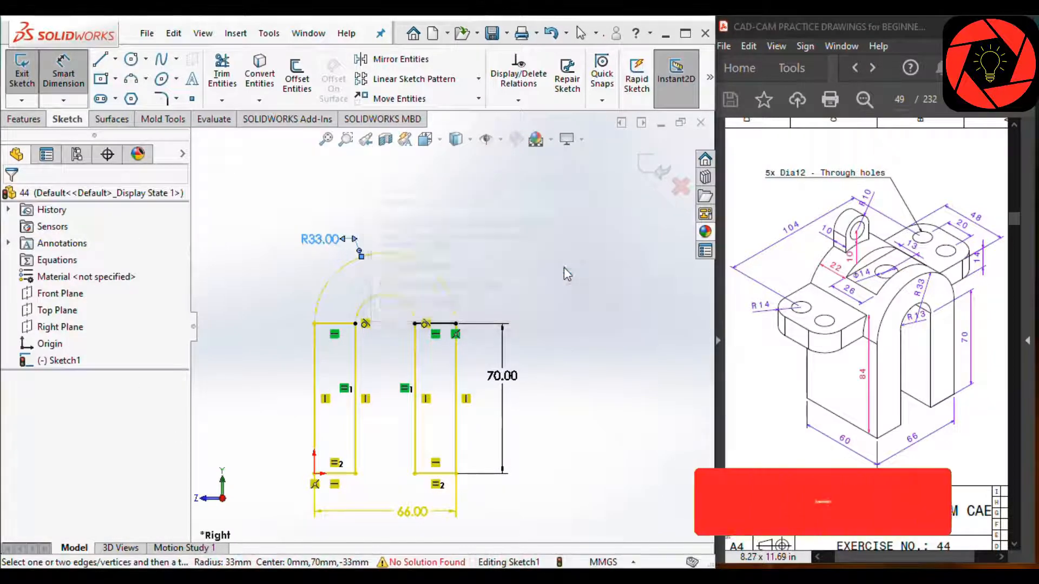
Set the inner arc's radius to 13 mm with a dimension
left_click(393, 301)
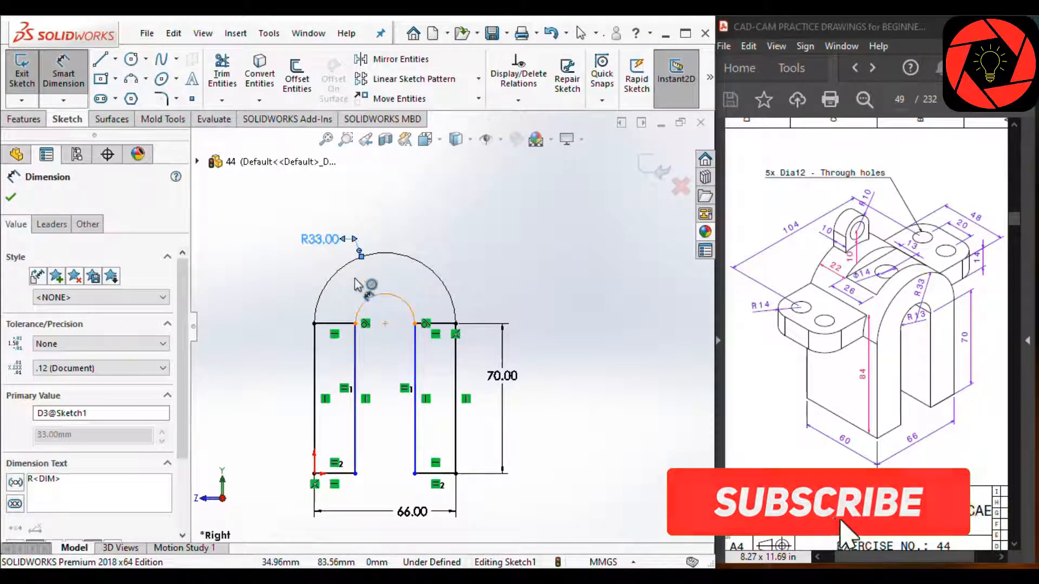
left_click(366, 284)
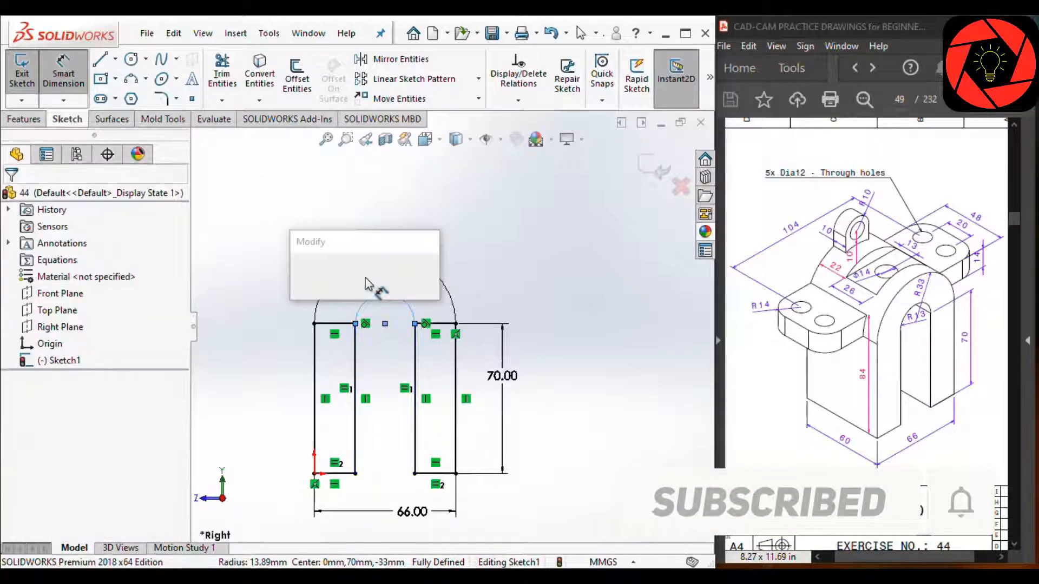
type("13.00mm")
key("Return")
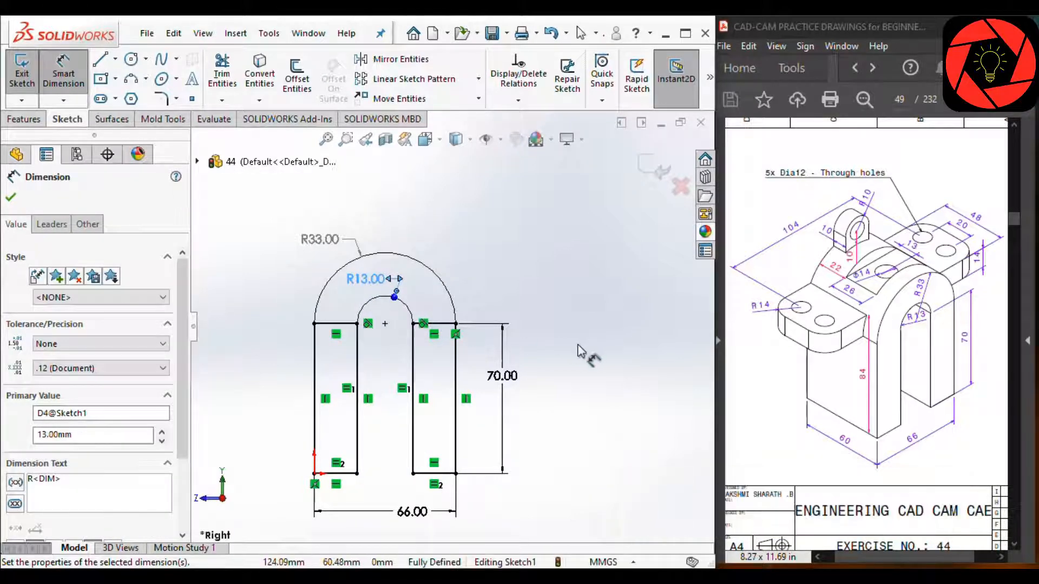
key("Escape")
Extrude the sketch's two leg regions and the arch region 60 mm in the reversed direction
right_click(577, 345)
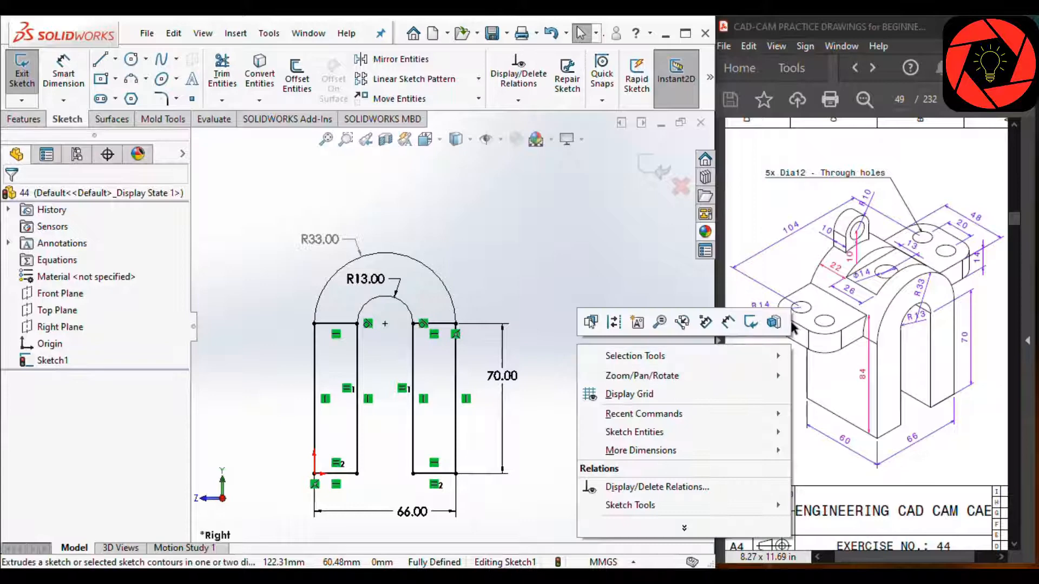
left_click(661, 324)
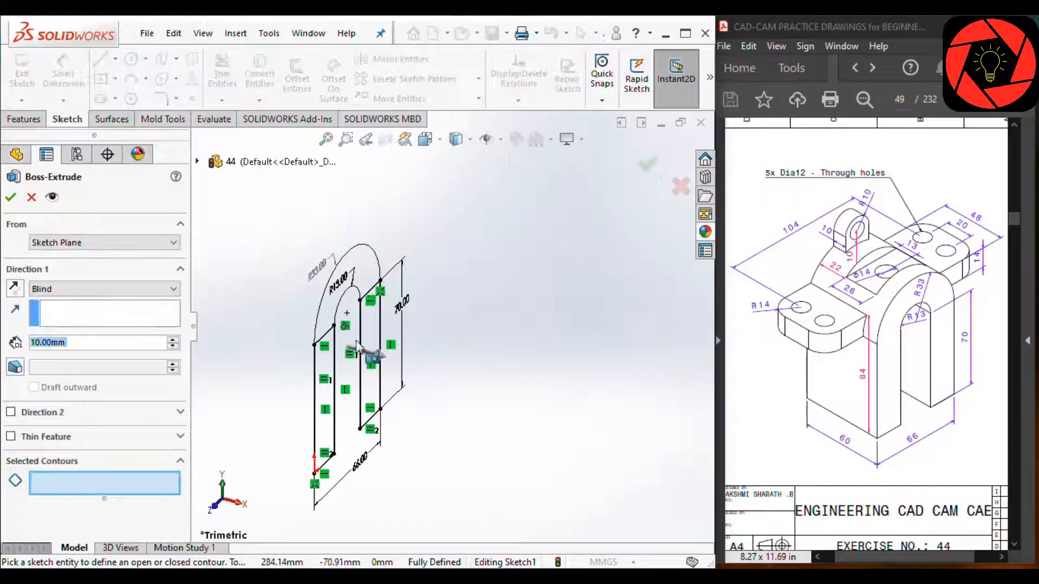
scroll(273, 416, "down", 3)
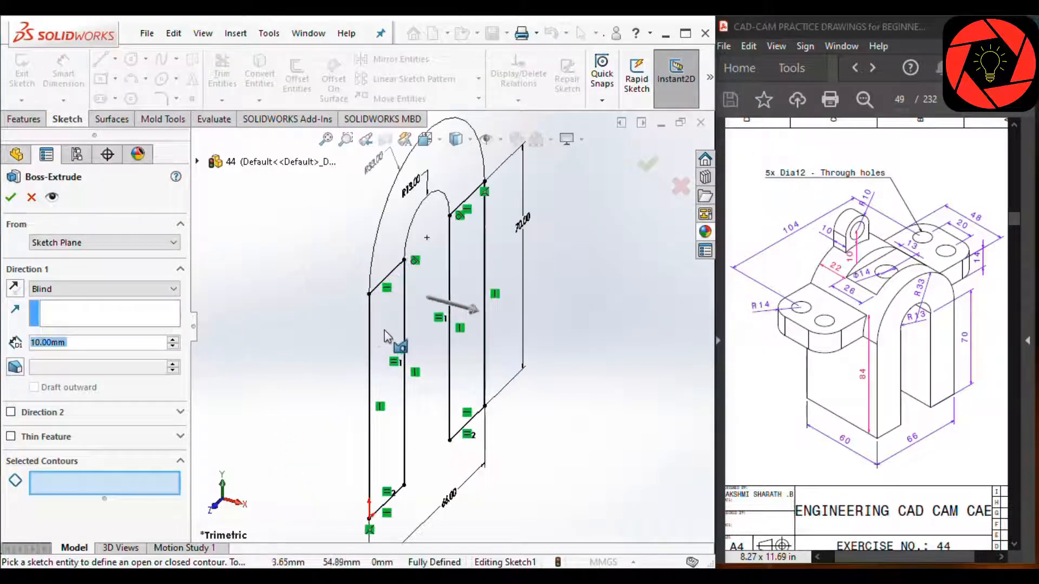
left_click(413, 307)
left_click(459, 233)
left_click(448, 165)
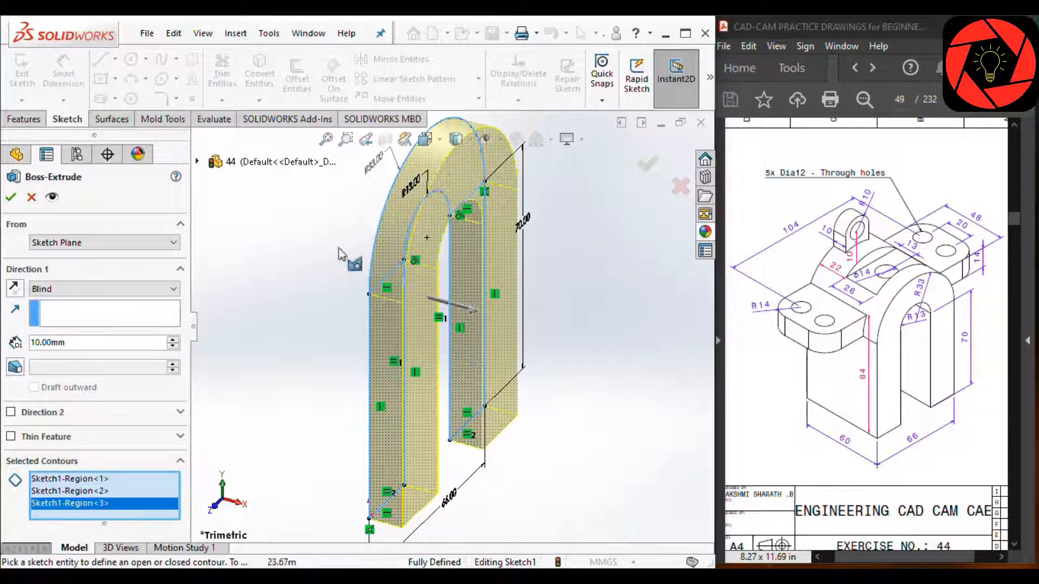
left_click(14, 289)
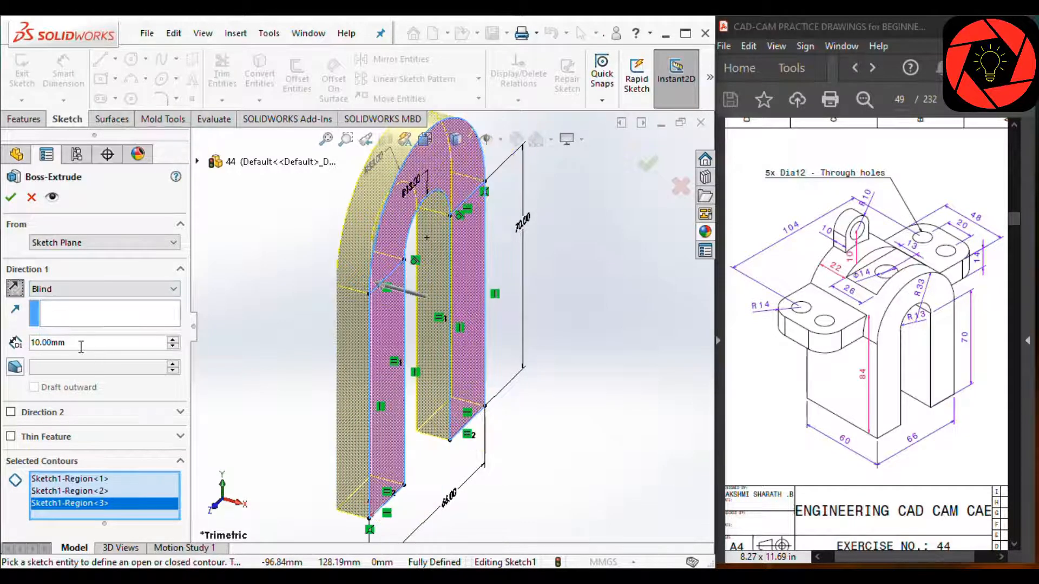
type("60")
key("Return")
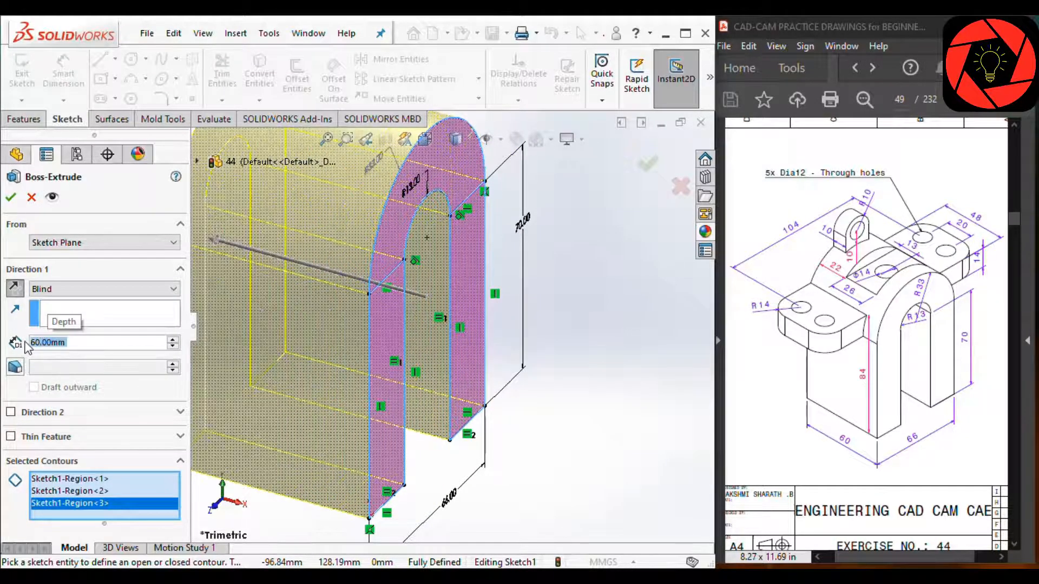
scroll(322, 285, "up", 4)
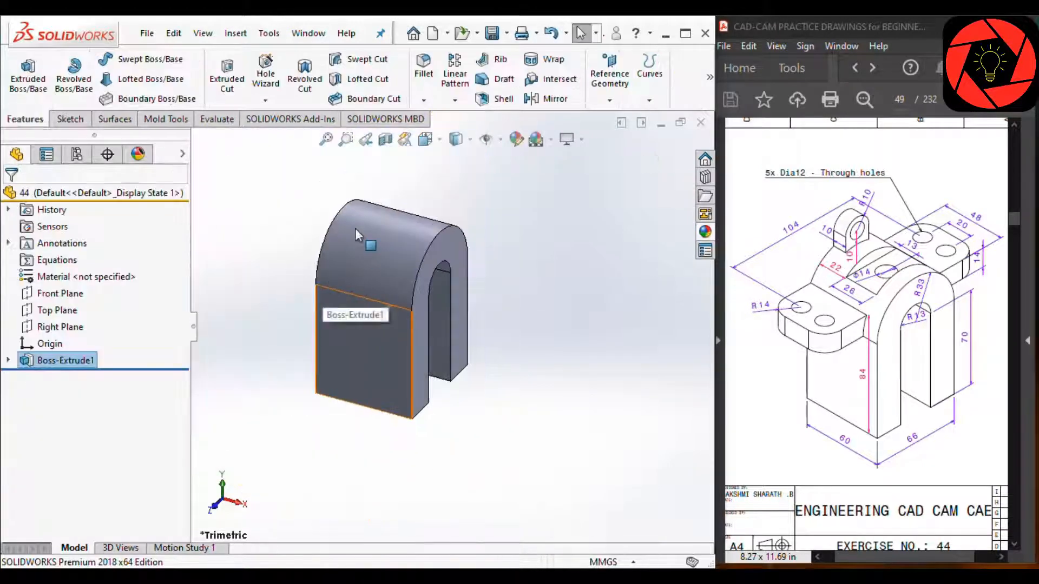
scroll(355, 229, "down", 2)
scroll(411, 197, "up", 1)
left_click(571, 241)
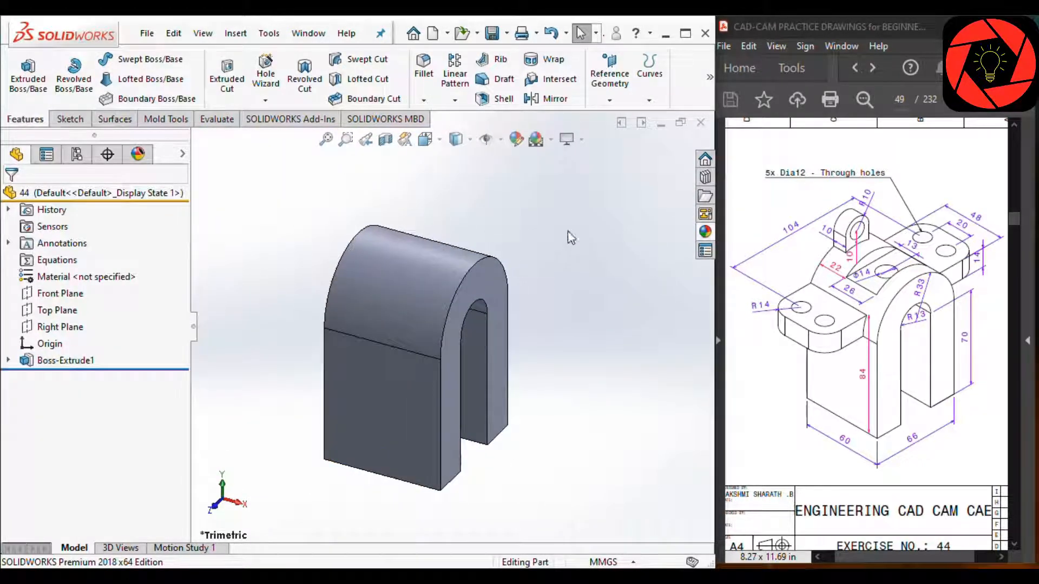
Create a reference plane parallel to the Top Plane through the highest point of the outer arch edge
left_click(60, 310)
left_click(610, 80)
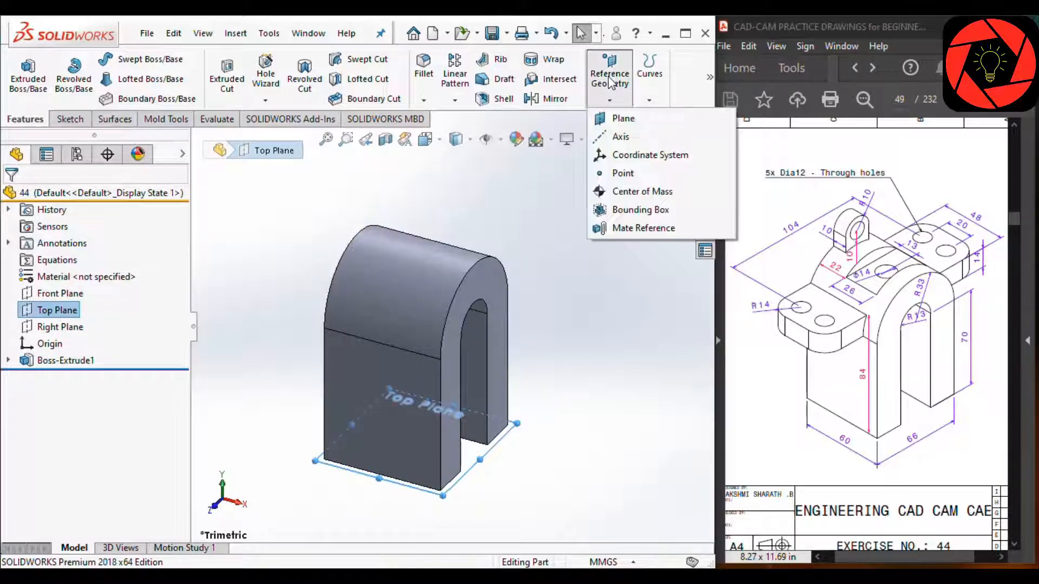
left_click(627, 118)
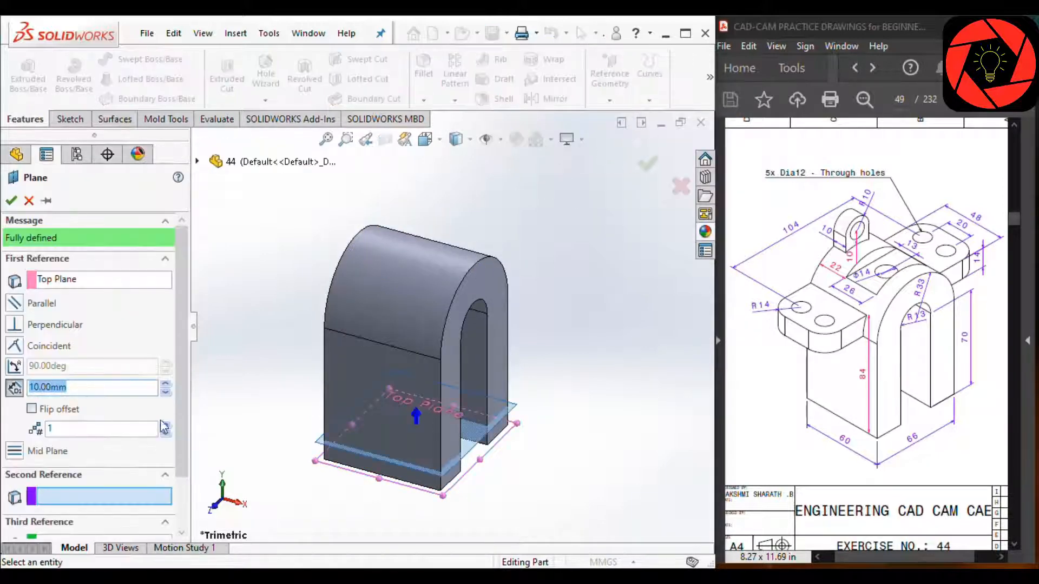
left_click(71, 499)
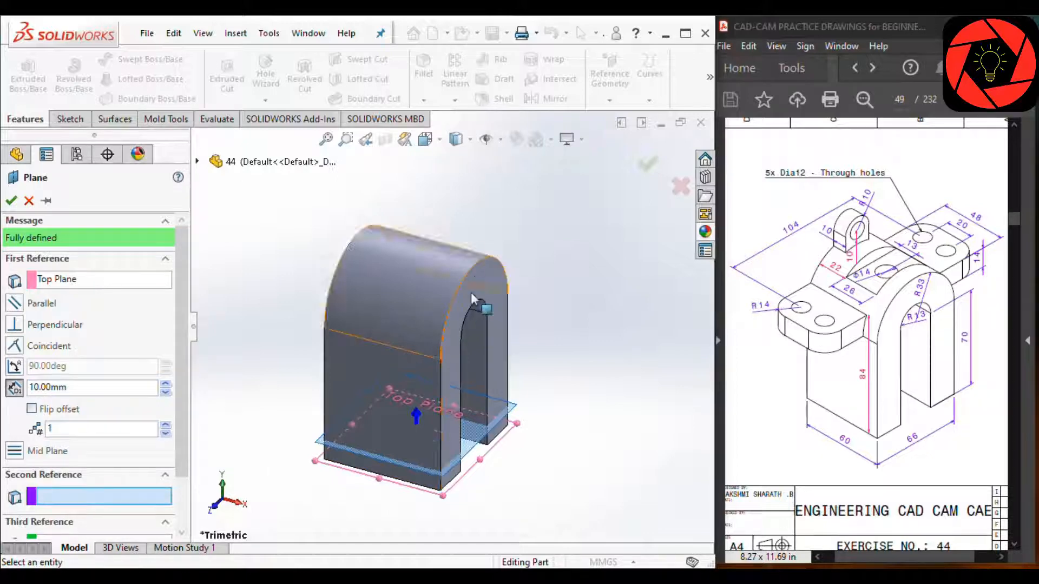
left_click(474, 266)
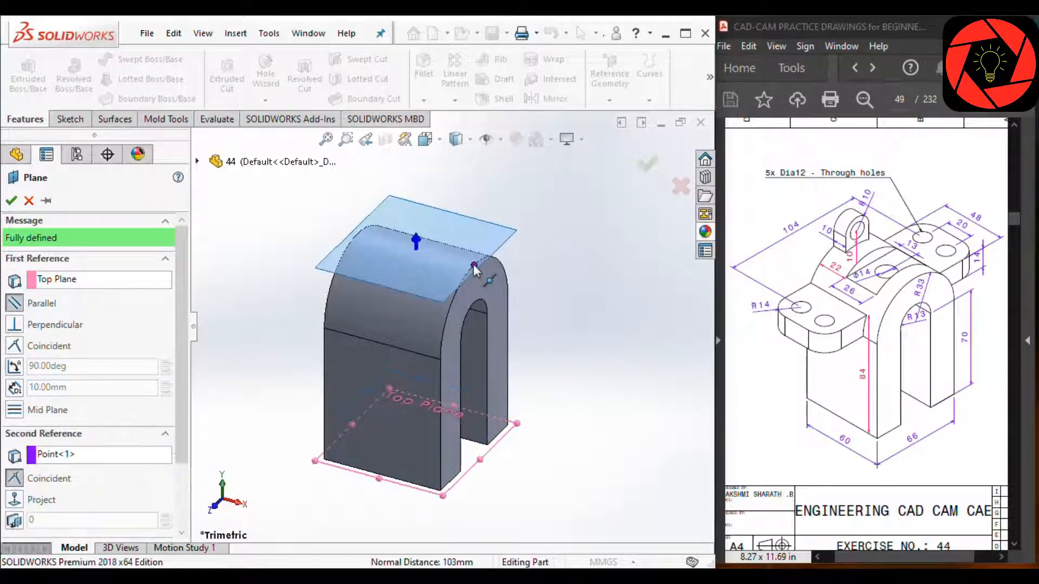
key("Return")
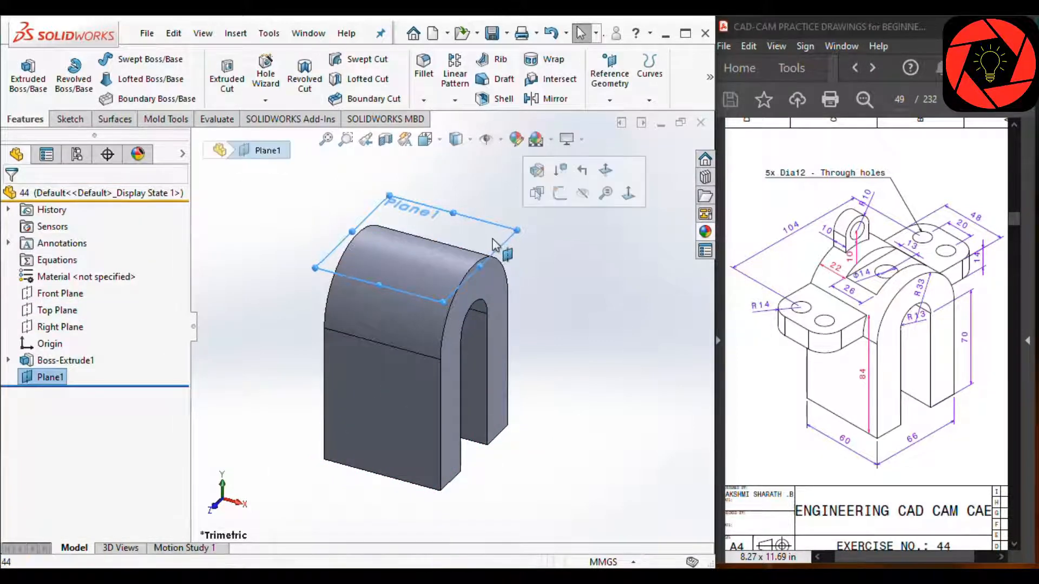
Sketch a corner rectangle about 28 mm wide on the new plane, spanning the body's full 66 mm between its side edges
left_click(558, 195)
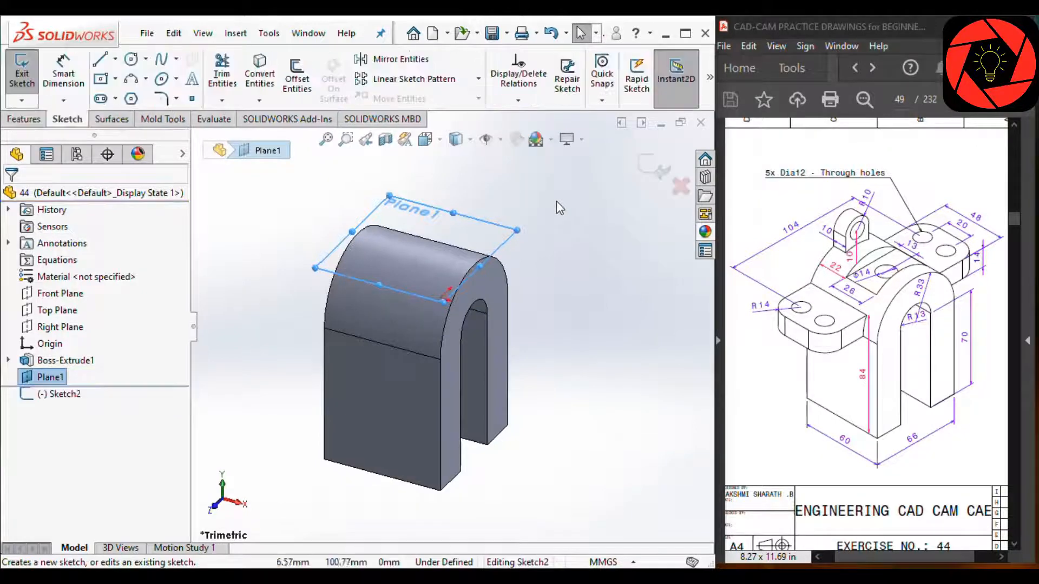
left_click(709, 76)
left_click(699, 155)
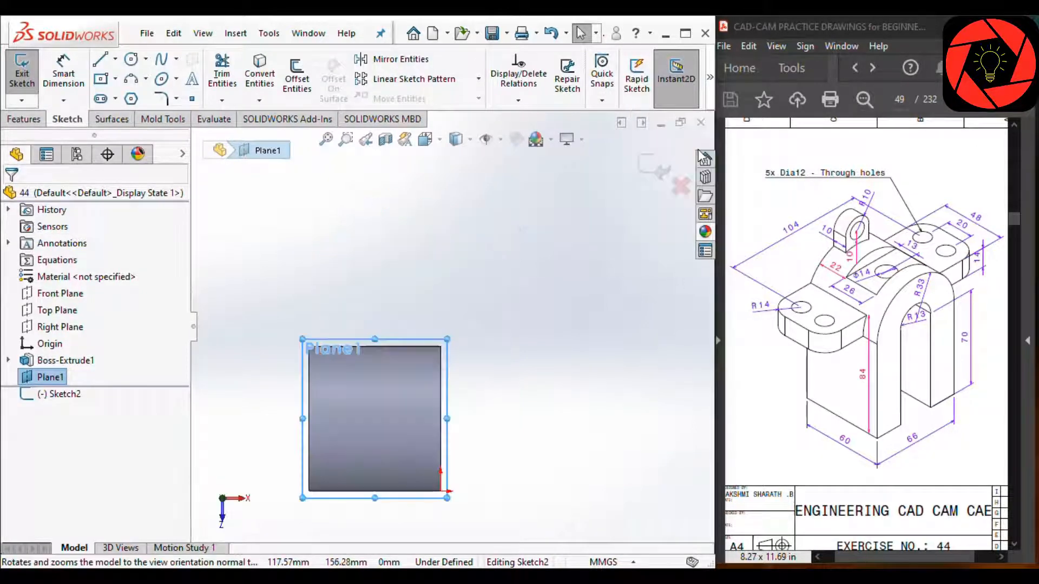
scroll(383, 359, "down", 4)
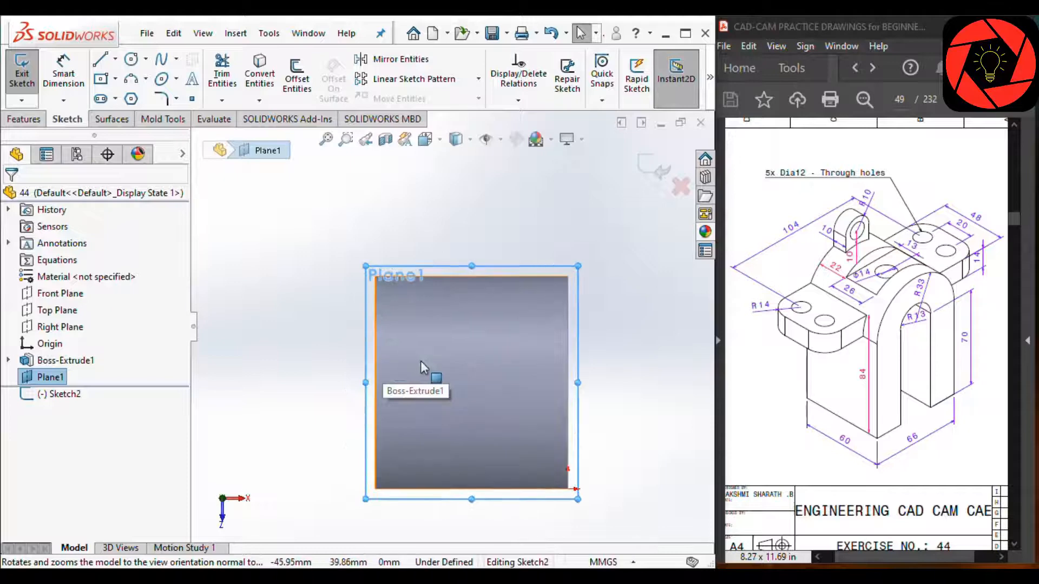
scroll(433, 390, "down", 2)
scroll(487, 387, "up", 1)
right_click_drag(611, 319, 623, 397)
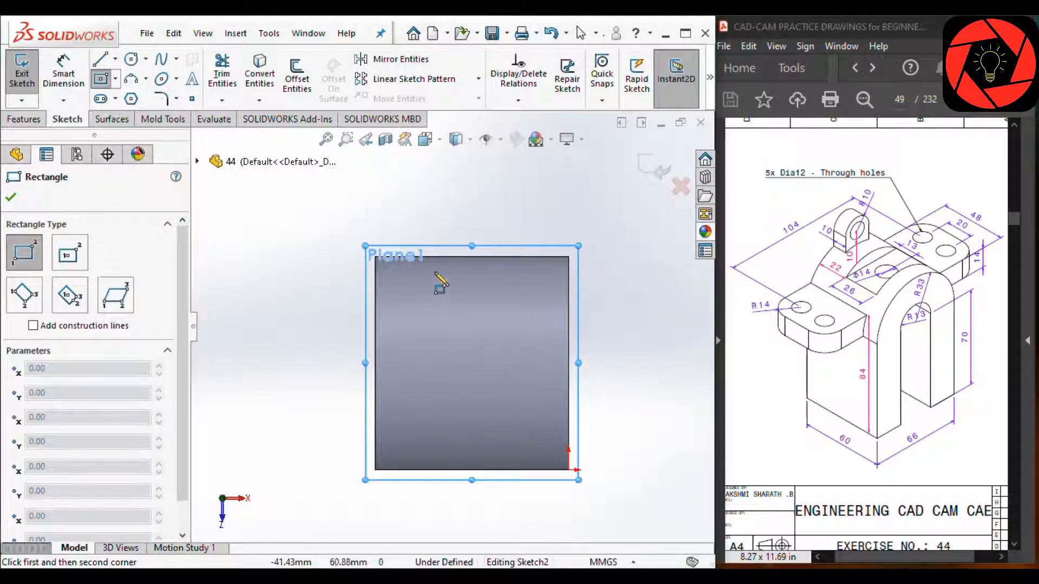
left_click(423, 256)
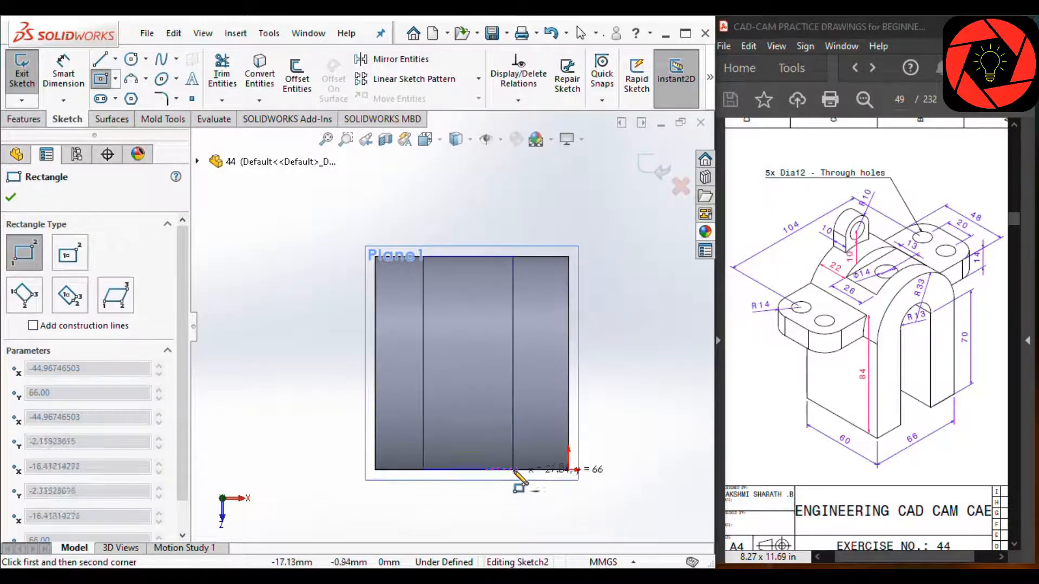
left_click(513, 469)
Dimension the rectangle's side line 22 mm from the body's end edge opposite the origin
right_click_drag(631, 413, 627, 378)
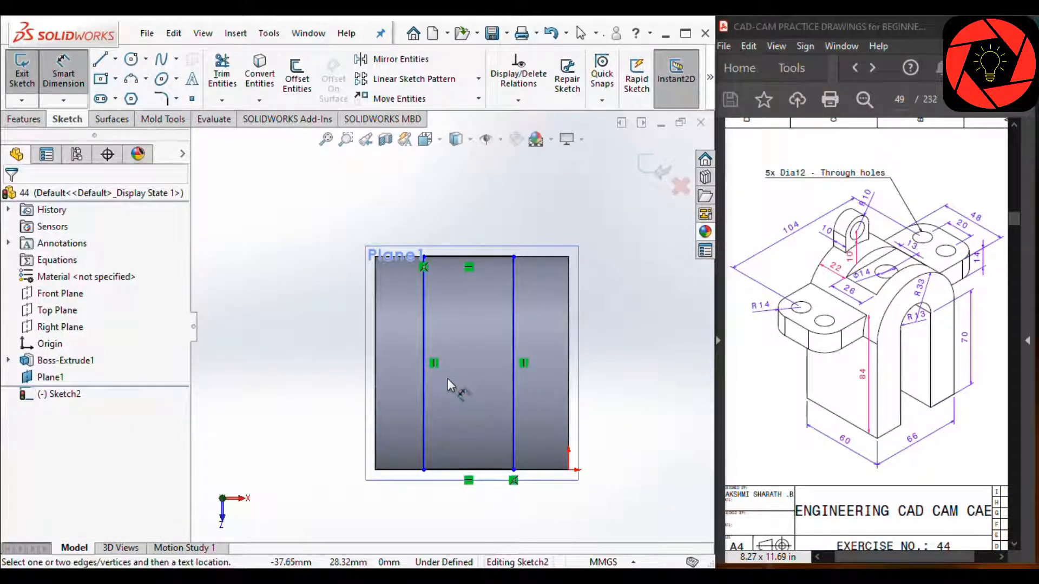
left_click(403, 376)
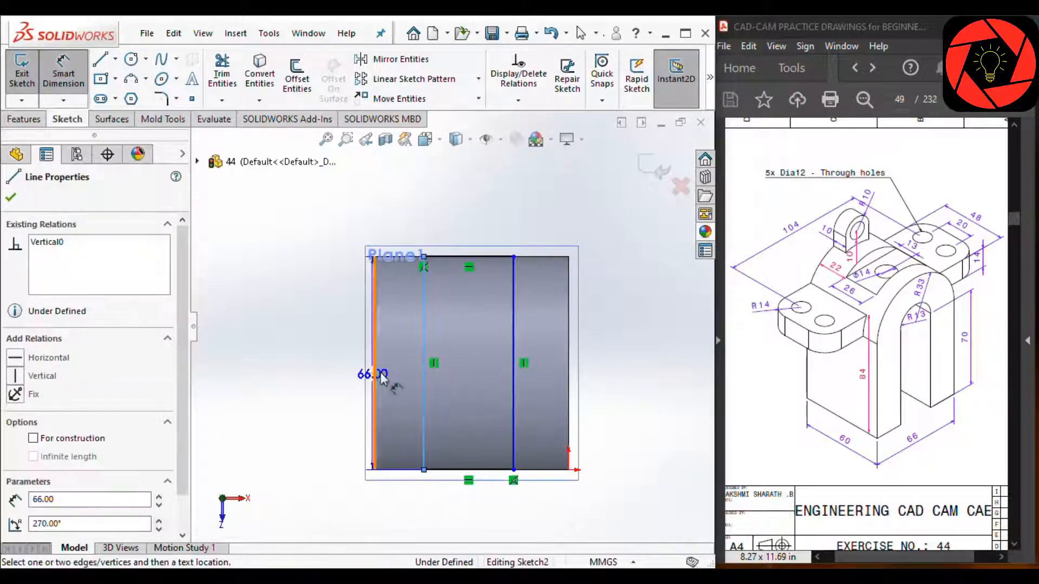
left_click(375, 372)
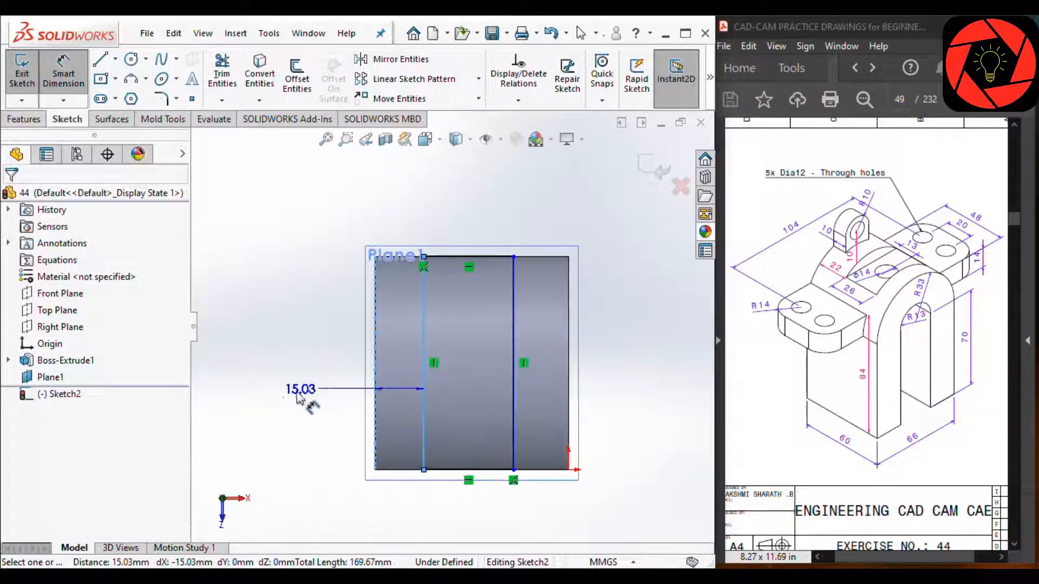
left_click(300, 399)
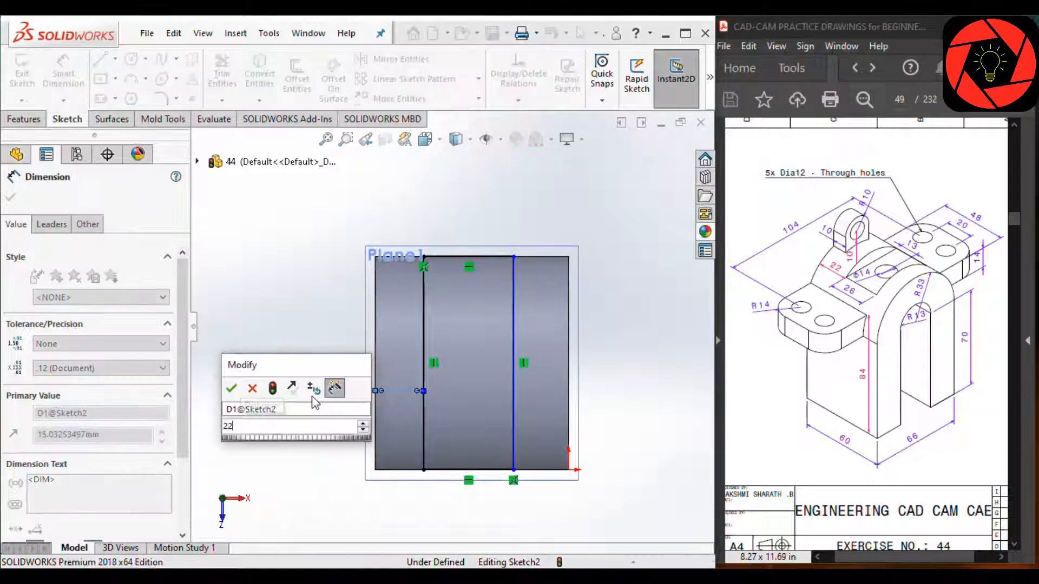
key("Return")
Set the rectangle's width to 26 mm and place the dimension outside the body
left_click(479, 470)
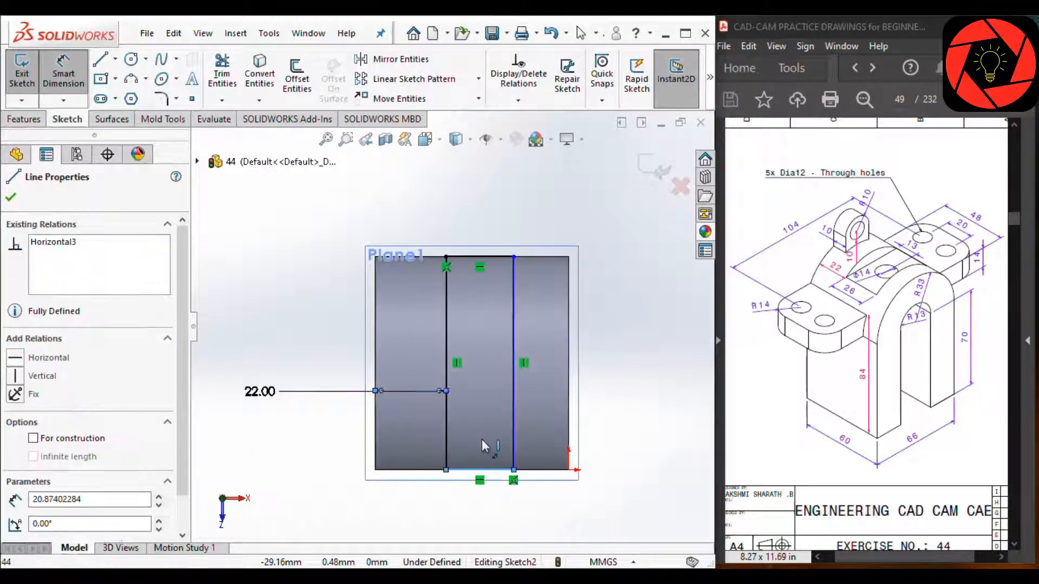
left_click(483, 450)
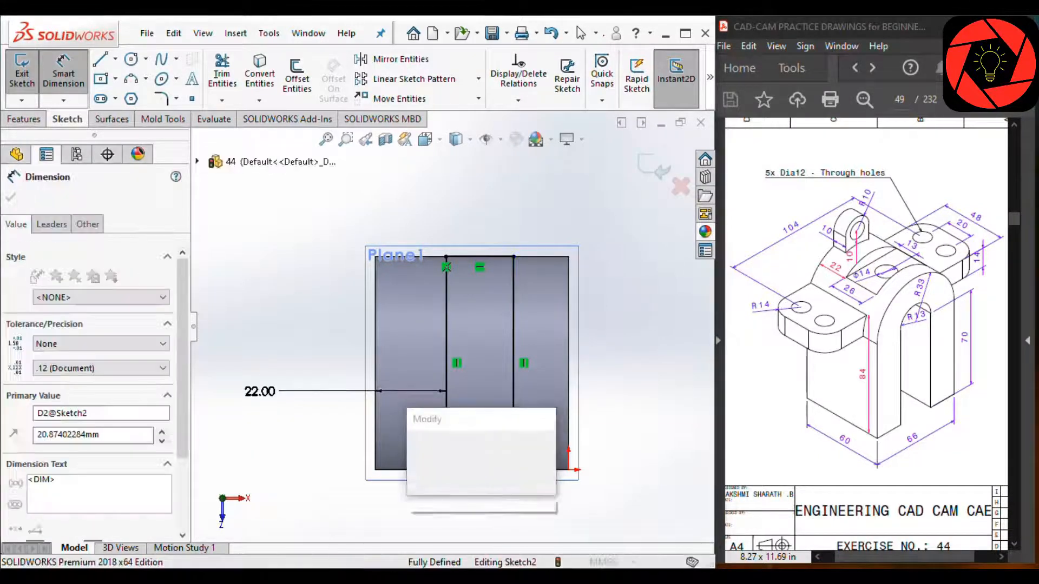
type("26")
key("Return")
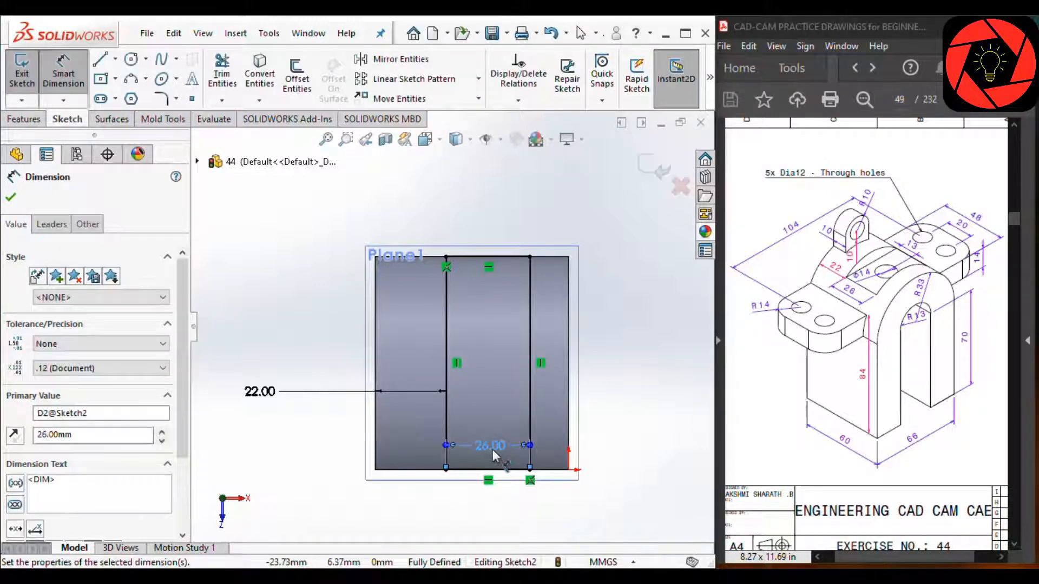
left_click_drag(492, 506, 495, 508)
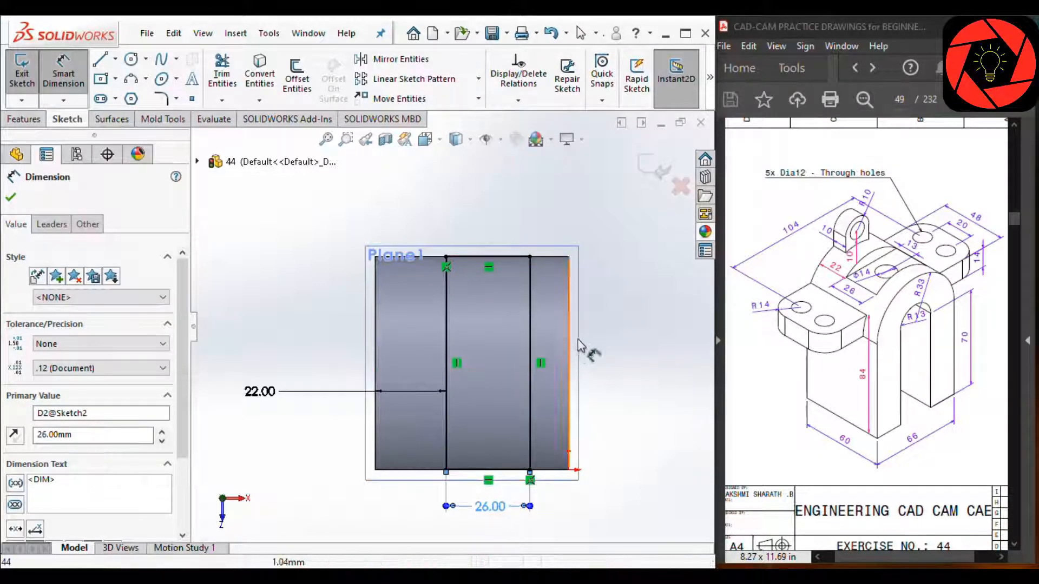
left_click(637, 340)
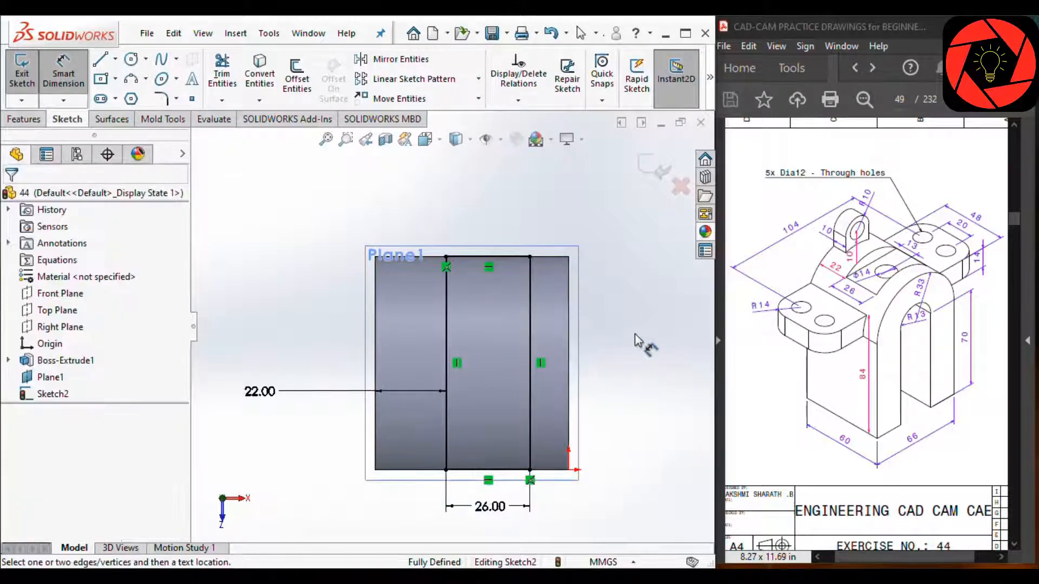
Cut the rectangle 10 mm deep into the top of the arch with a blind Extruded Cut
left_click(27, 119)
left_click(218, 84)
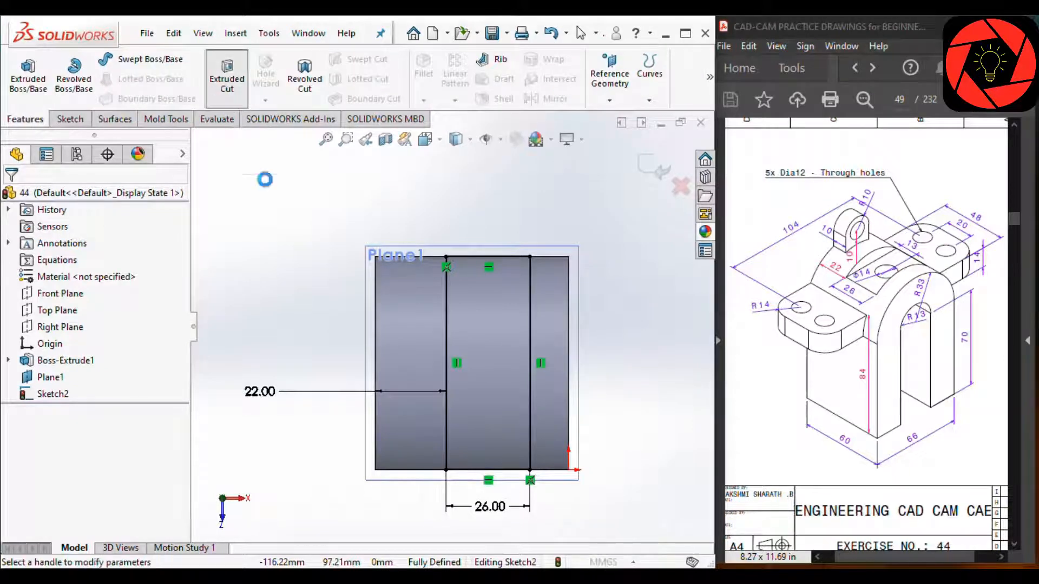
middle_click_drag(301, 443, 274, 264)
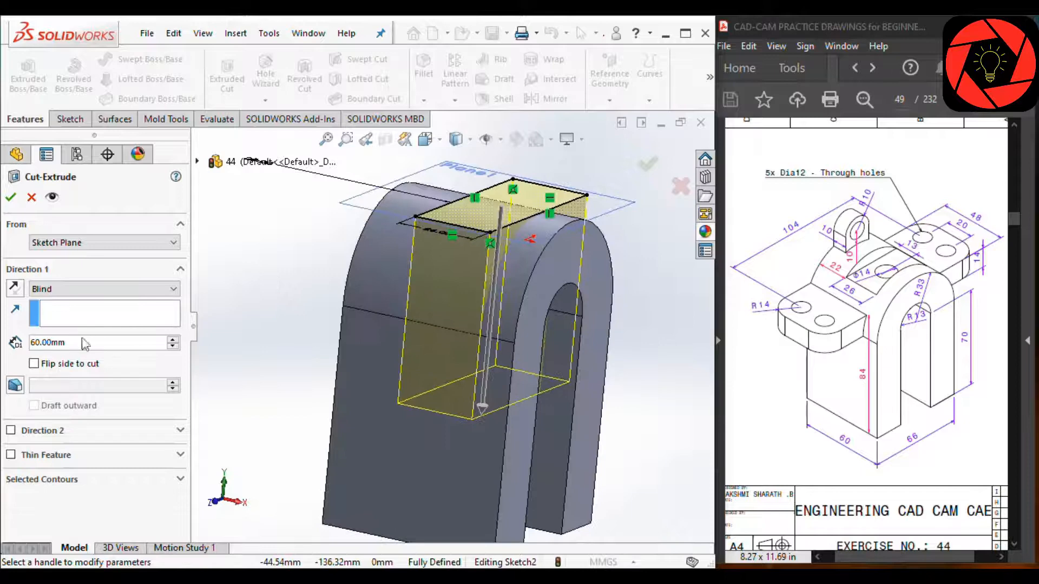
scroll(75, 349, "down", 4)
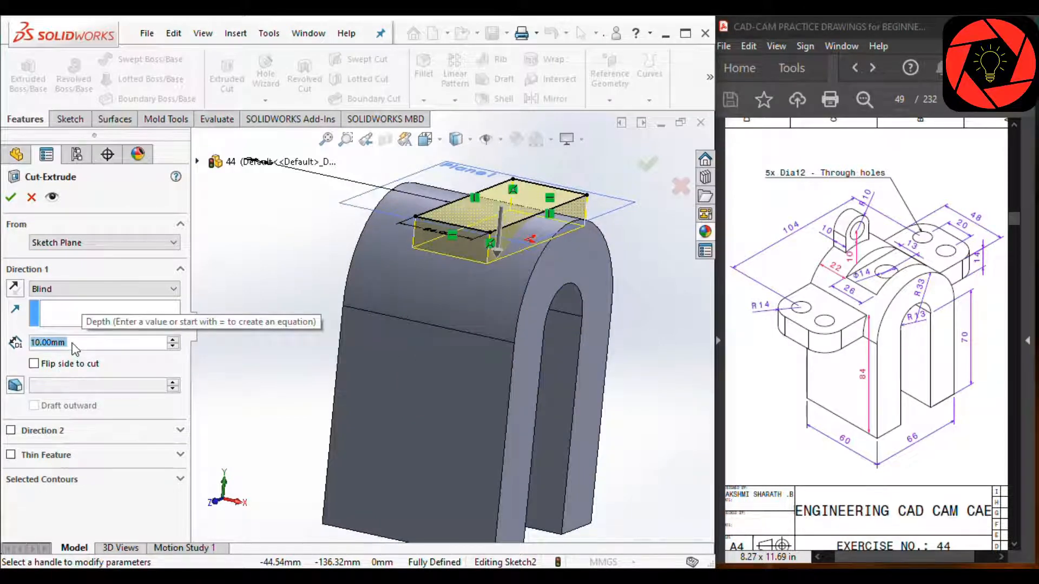
key("Return")
Hide the reference plane above the arch
middle_click_drag(540, 187, 518, 213)
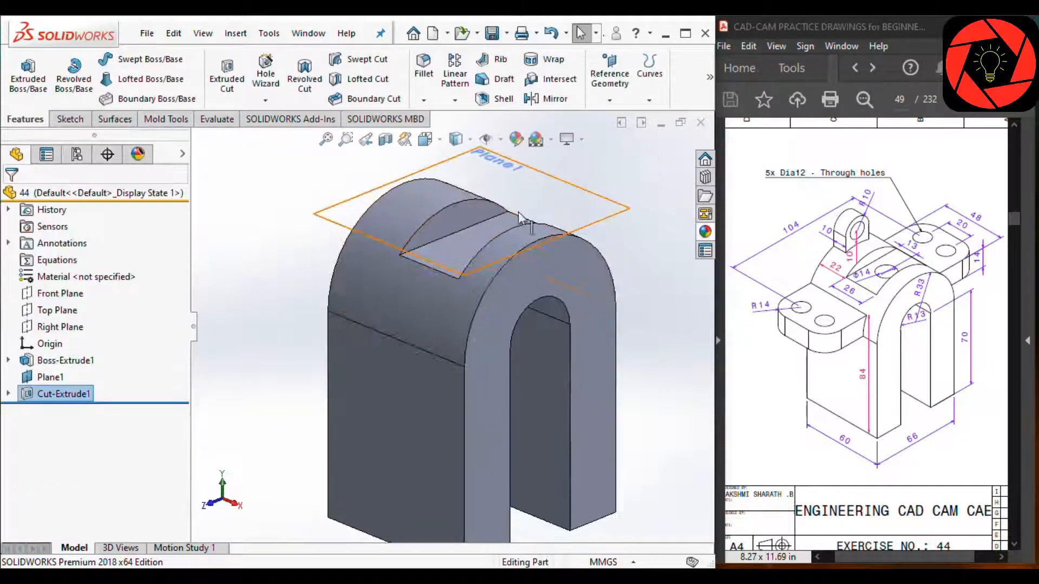
left_click(576, 207)
left_click(664, 160)
scroll(446, 264, "up", 2)
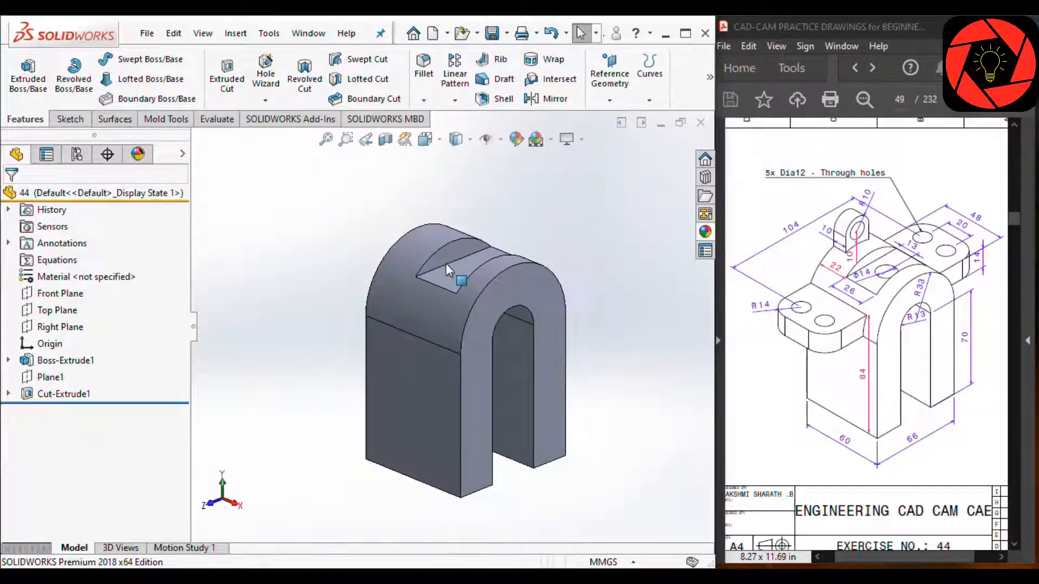
On the body's U-shaped end face opposite the origin, sketch two concentric circles about 27 mm and 13 mm in diameter above the arch
mouse_move(446, 264)
middle_mouse_down()
mouse_move(485, 288)
mouse_move(456, 255)
middle_mouse_up()
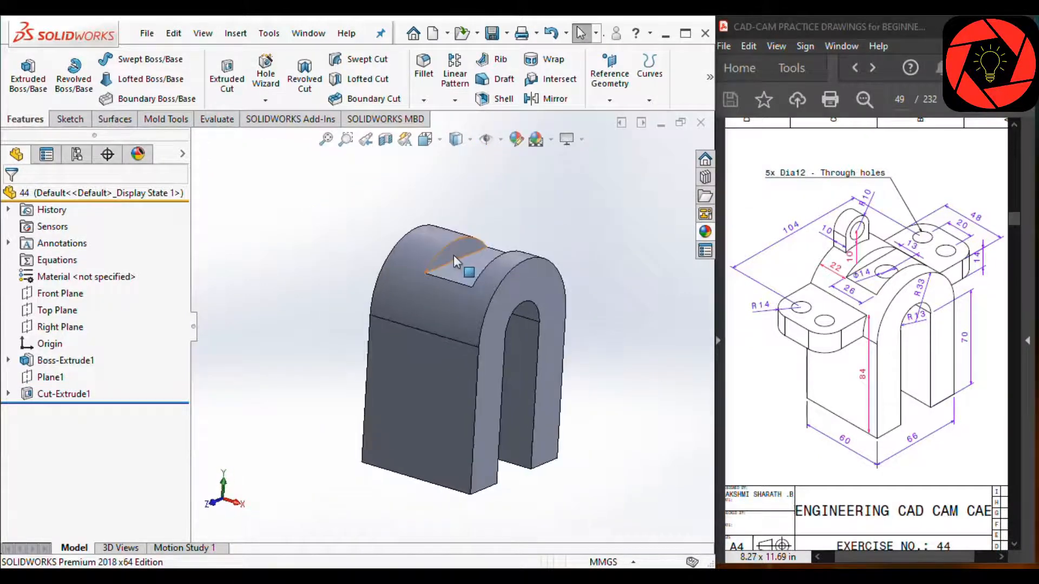
scroll(452, 255, "down", 2)
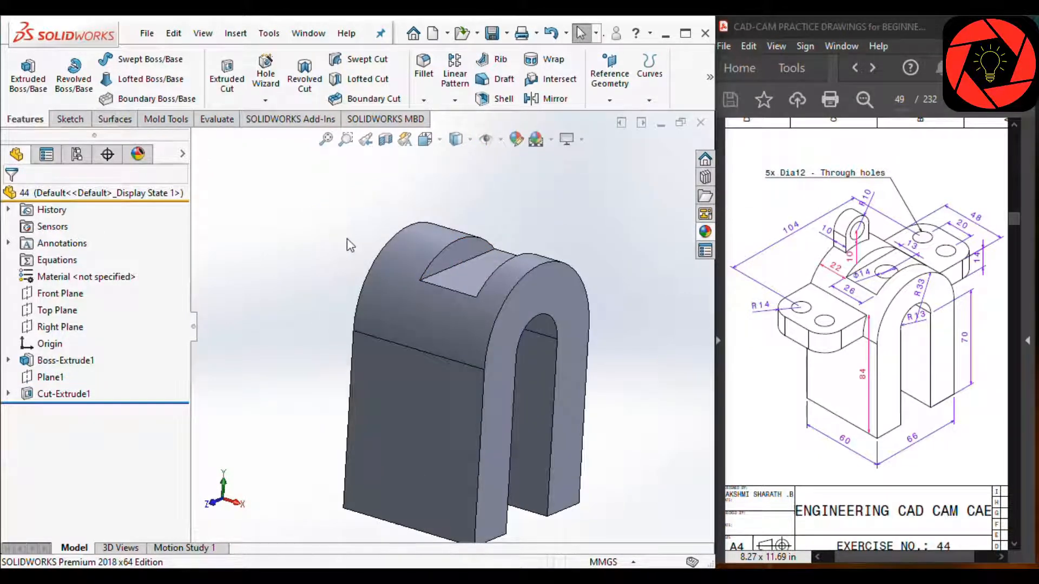
middle_click_drag(357, 257, 437, 252)
left_click(438, 252)
left_click(505, 185)
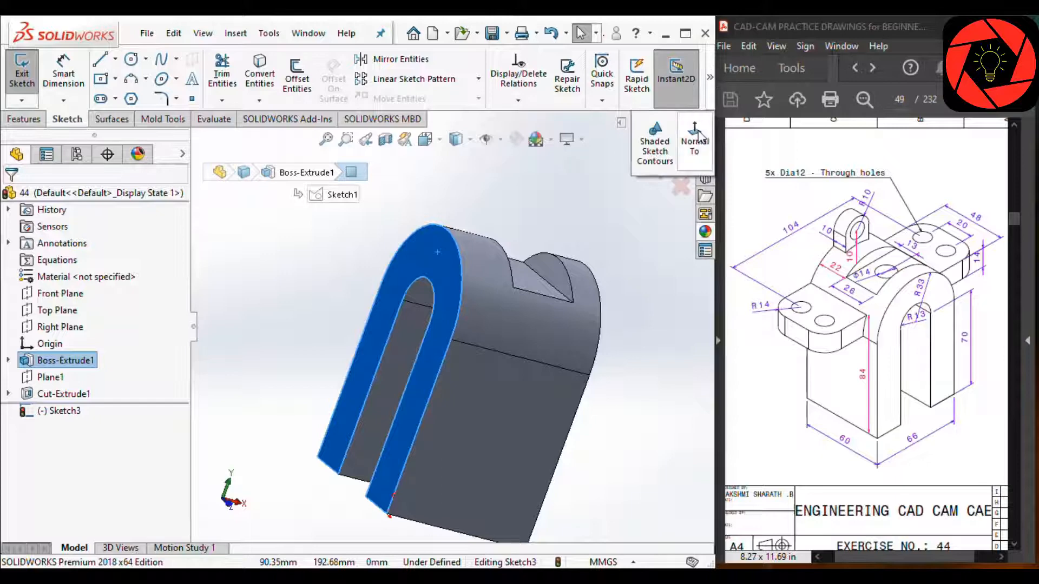
key("ctrl+8")
scroll(452, 343, "down", 5)
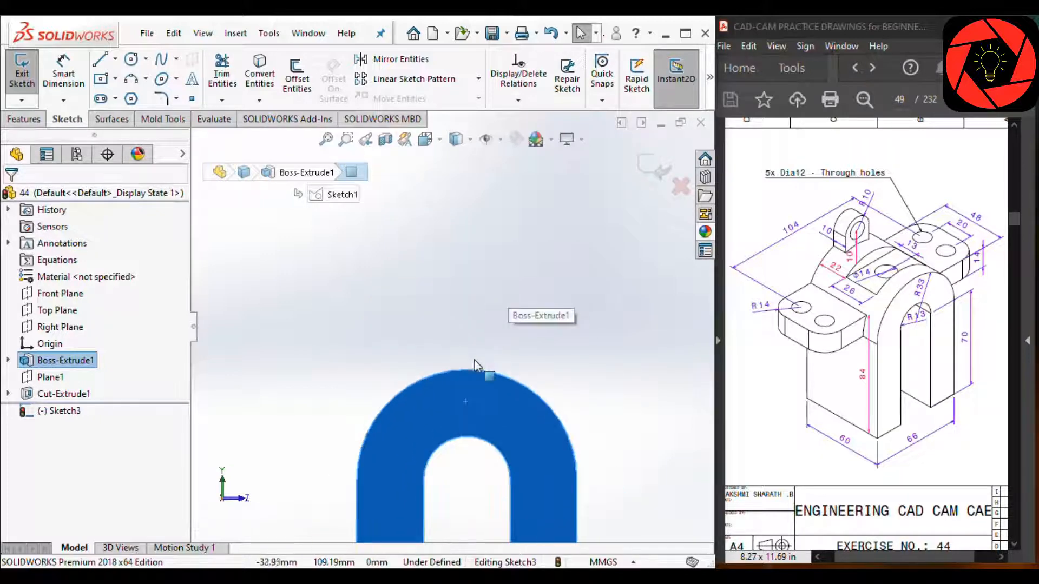
left_click(520, 265)
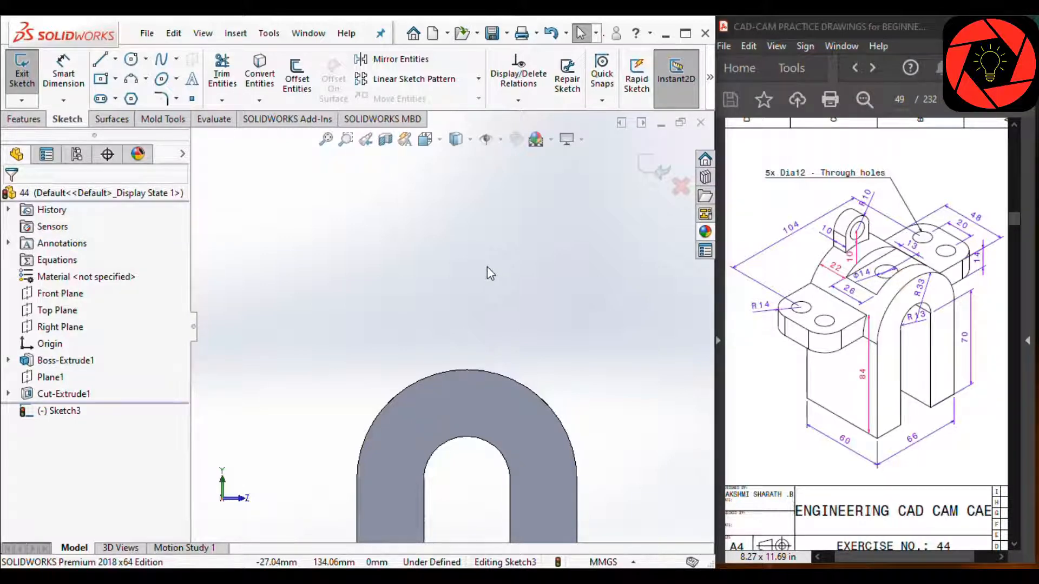
right_click_drag(487, 266, 576, 284)
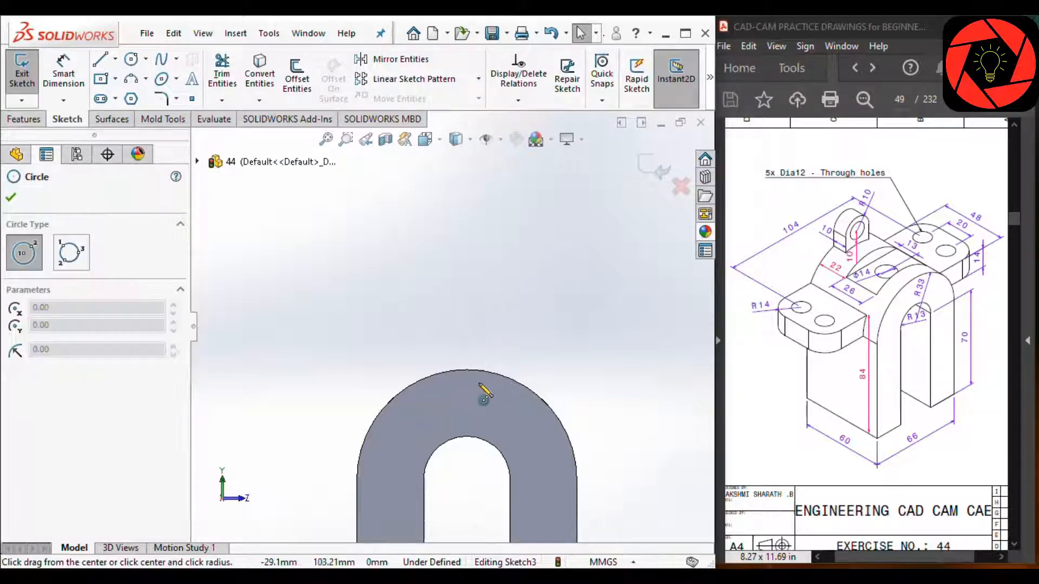
mouse_move(466, 307)
left_mouse_down()
mouse_move(471, 323)
mouse_move(499, 337)
left_mouse_up()
Set the outer circle's diameter to 20 mm, entered as 10*2, and the inner circle's diameter to 12 mm
right_click_drag(563, 373, 566, 271)
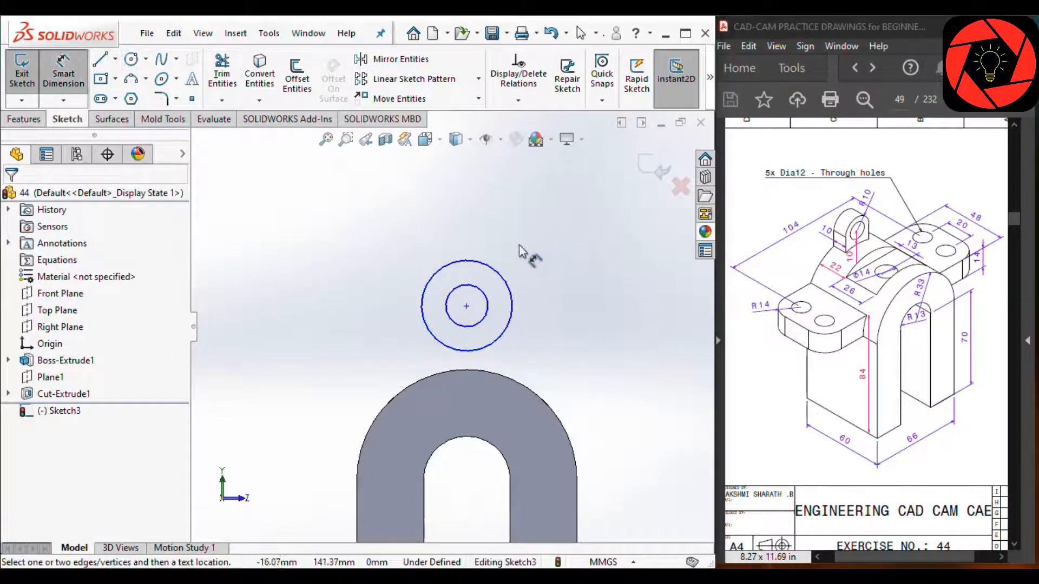
left_click(459, 261)
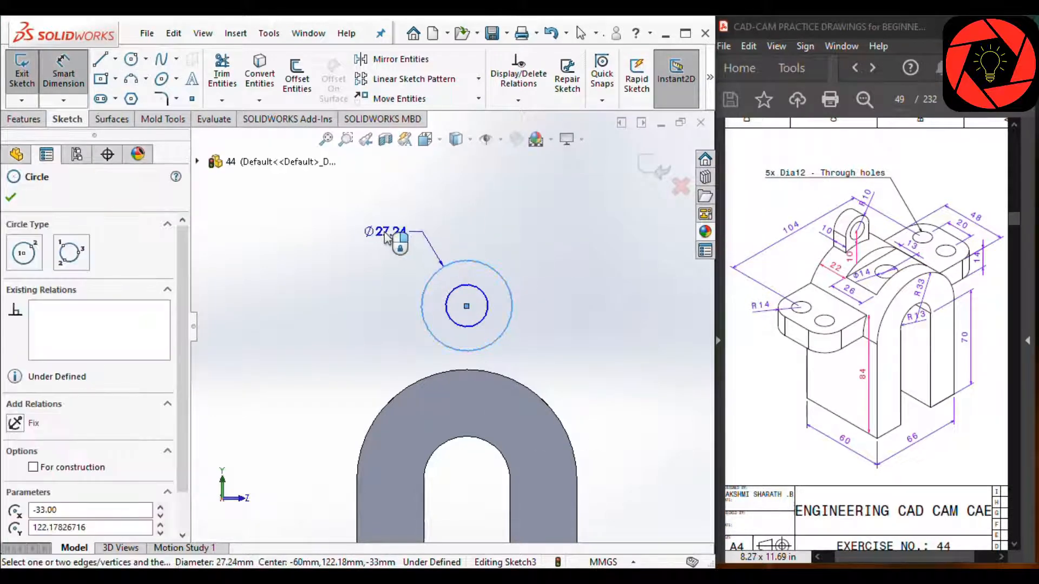
left_click(387, 237)
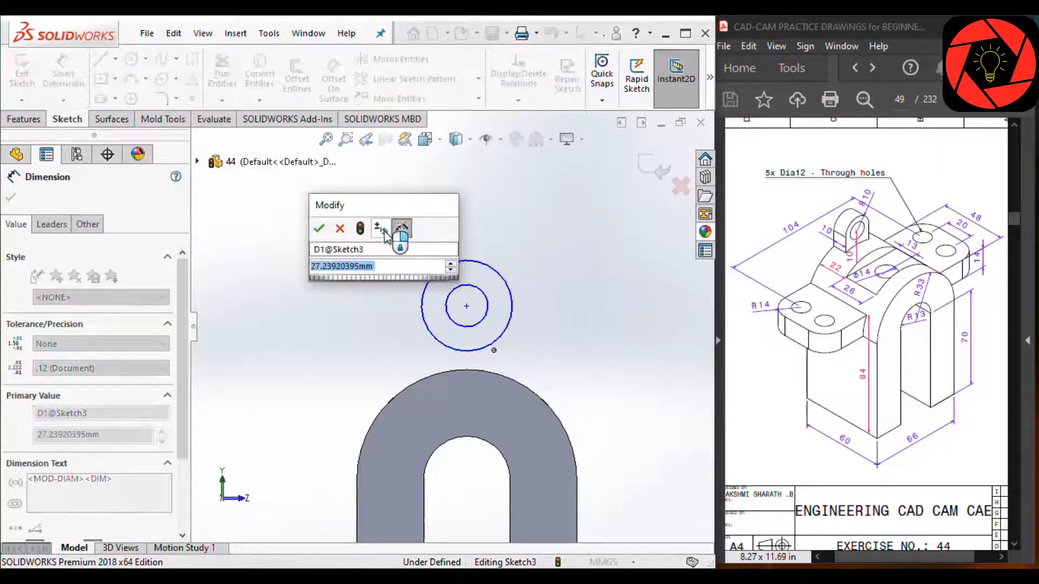
type("10*2")
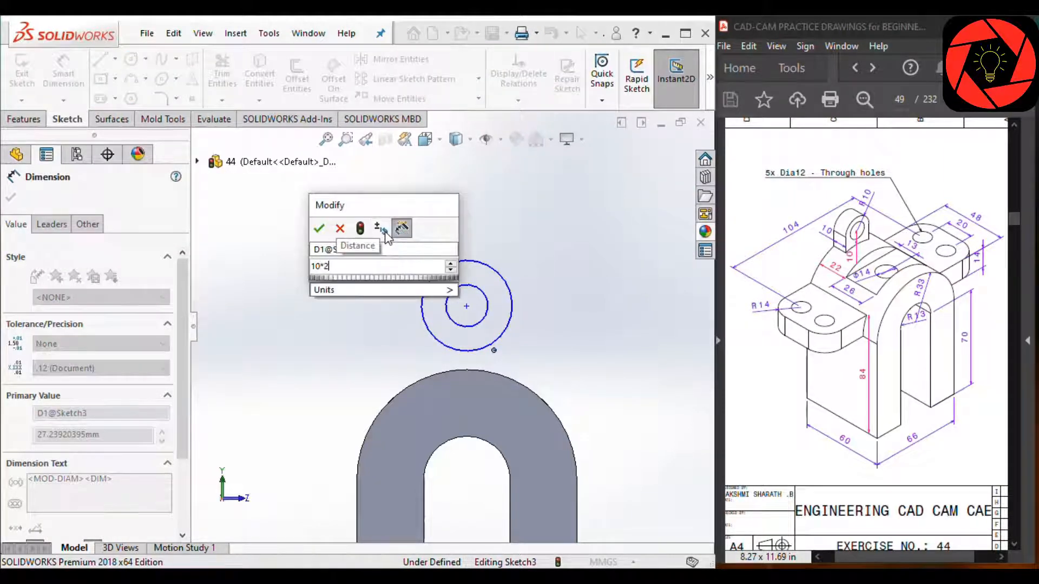
key("Return")
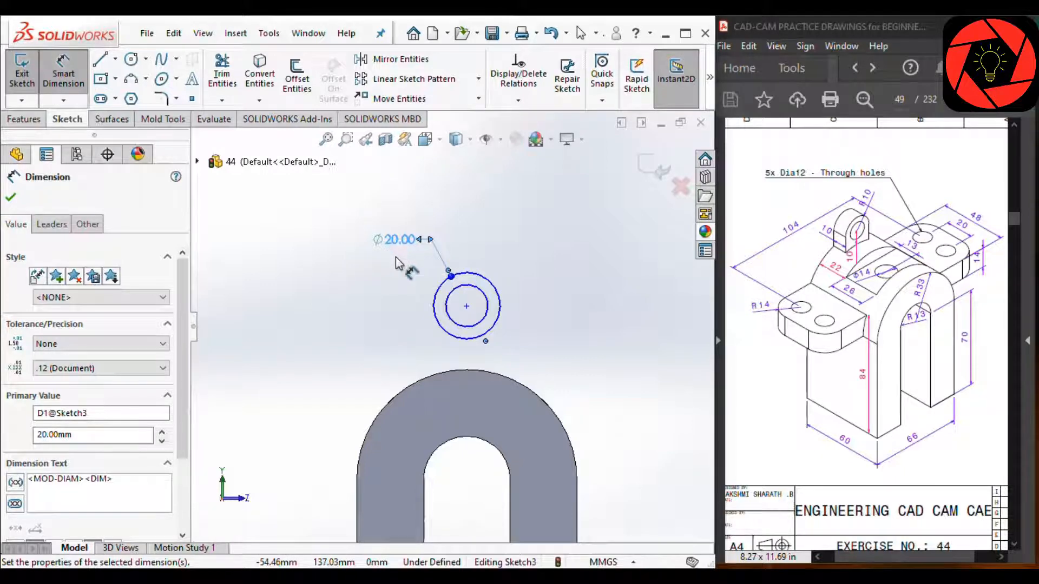
left_click(484, 296)
left_click(541, 271)
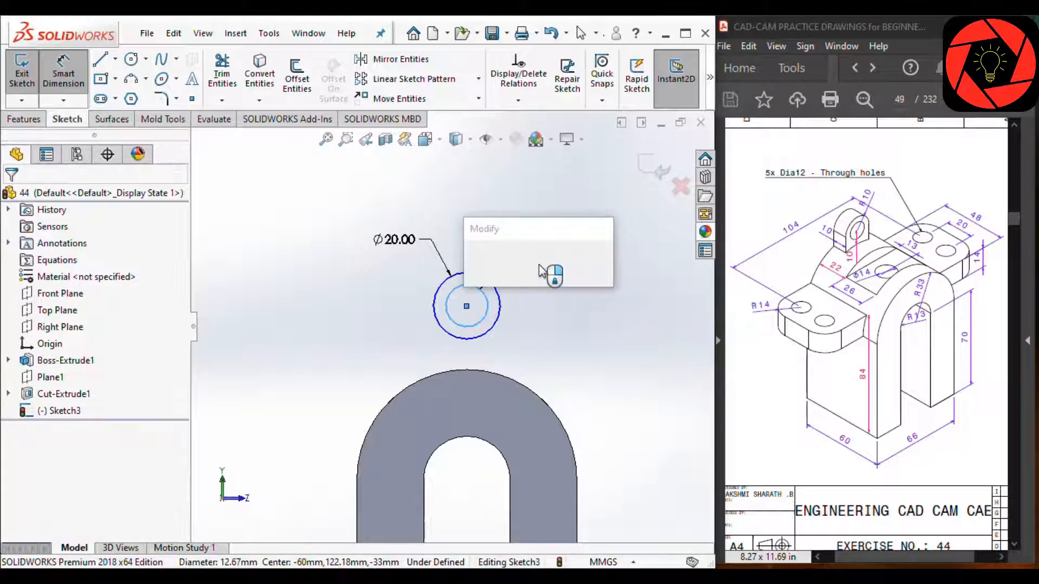
type("12")
key("Return")
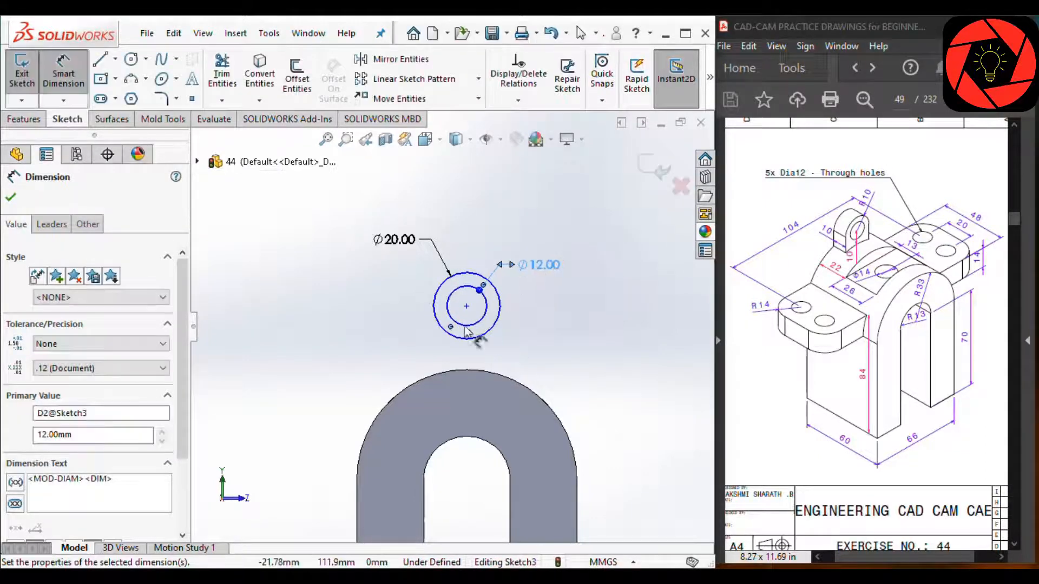
scroll(468, 333, "down", 2)
key("Escape")
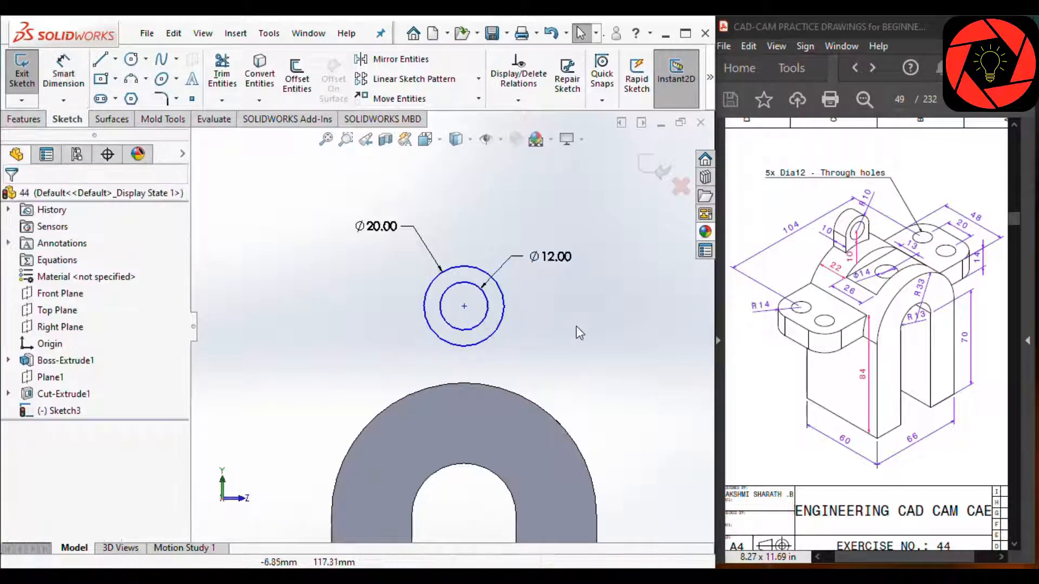
Draw two vertical lines from the outer circle's side quadrant points down to the arch's outer edge
key("l")
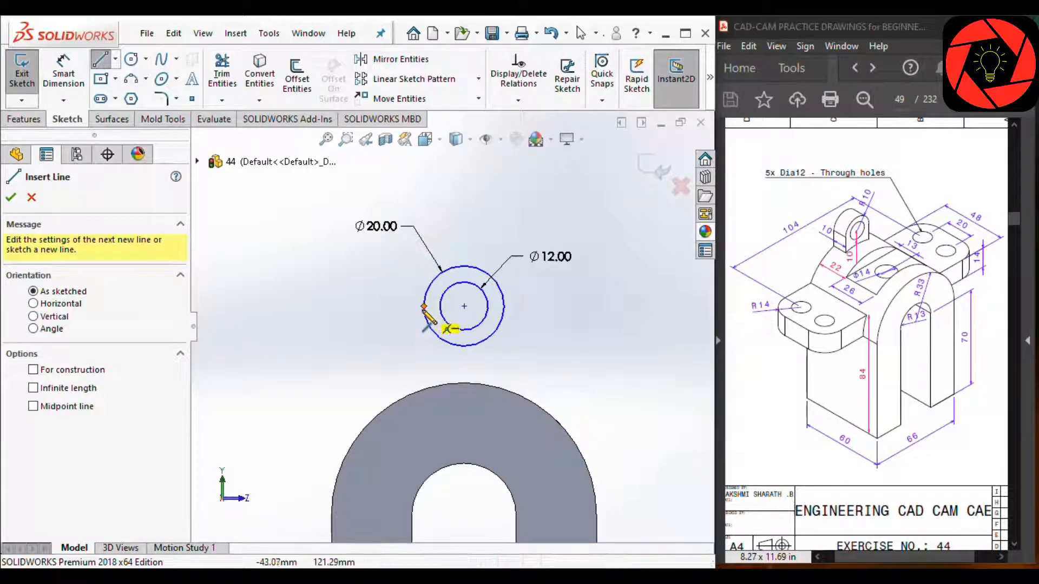
left_click(423, 306)
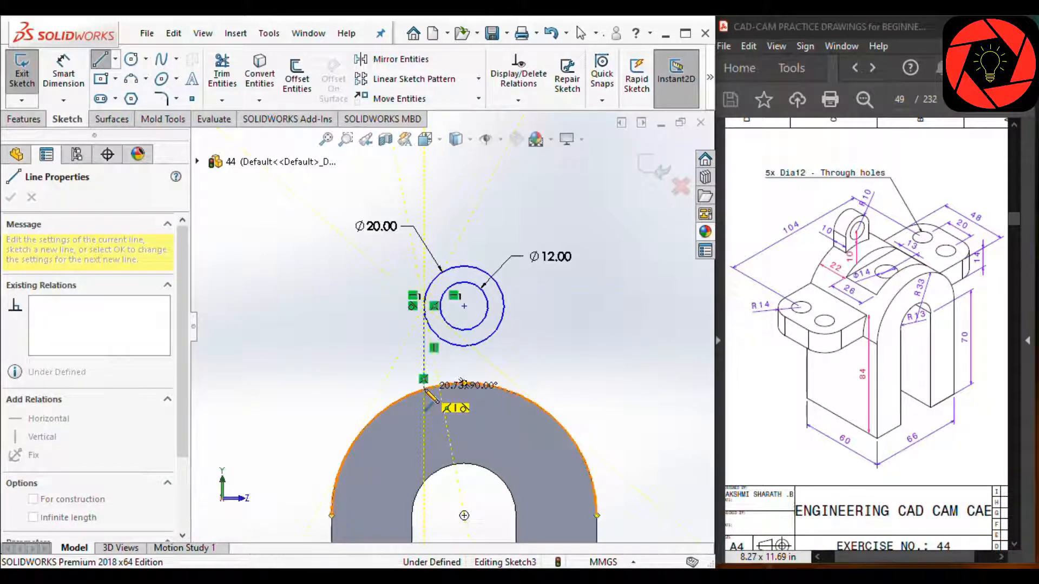
left_click(424, 388)
key("Escape")
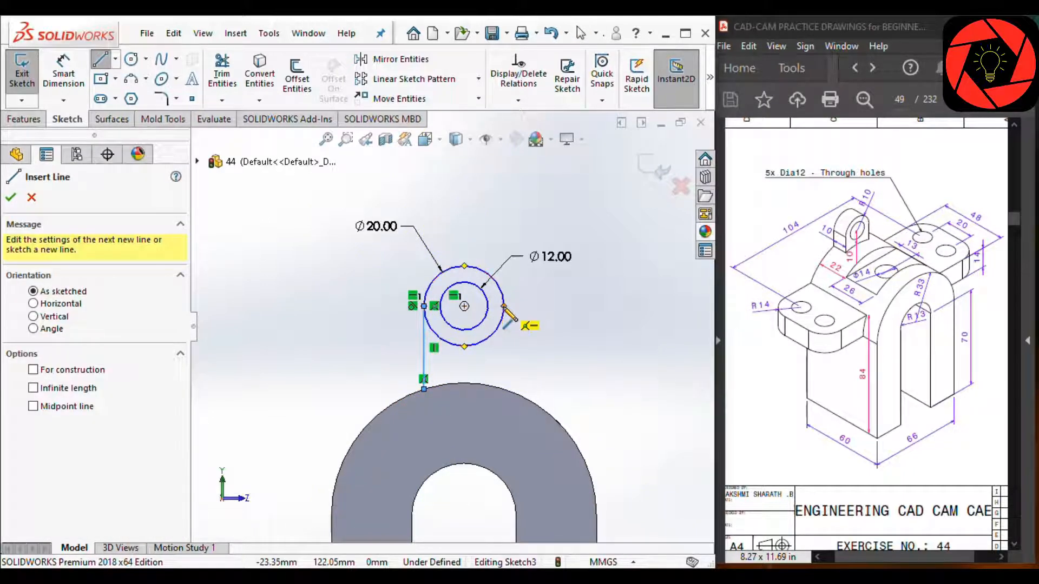
left_click(504, 307)
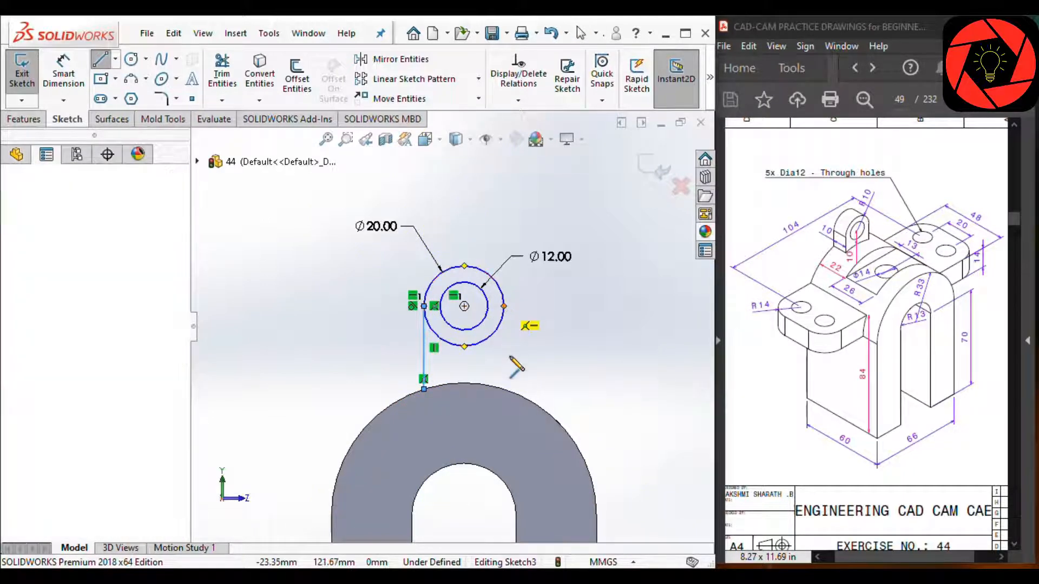
left_click(504, 388)
key("Escape")
key("Escape")
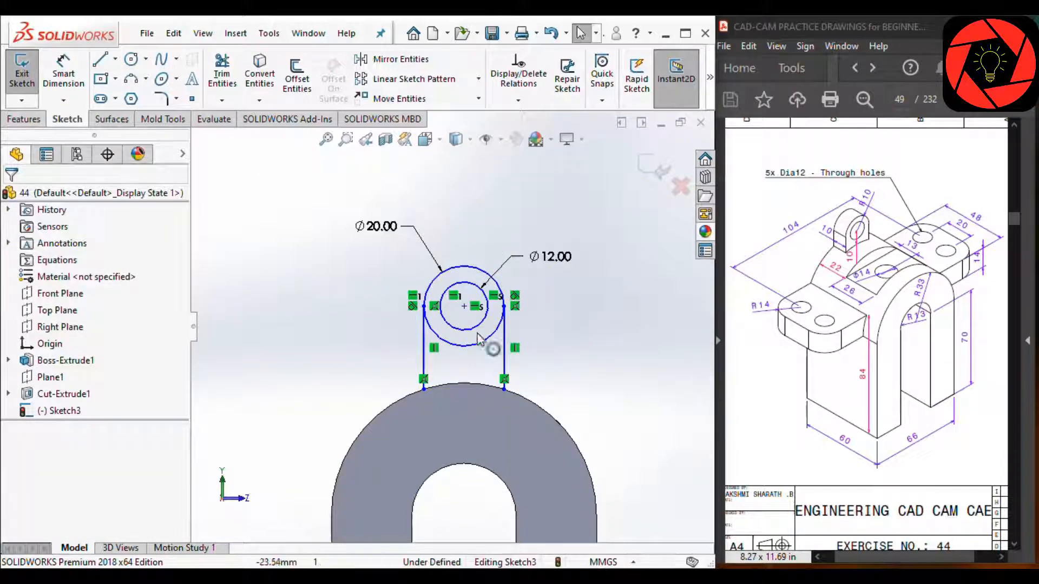
Add a vertical relation between the circles' centre and the midpoint of the arch's outer edge
scroll(426, 317, "down", 3)
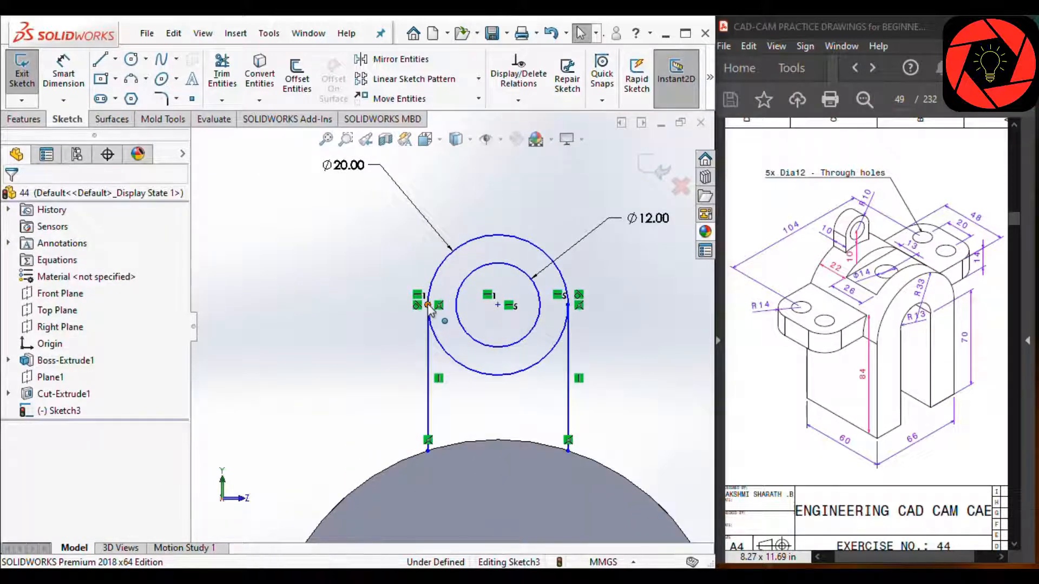
mouse_move(429, 307)
left_mouse_down()
mouse_move(373, 303)
mouse_move(436, 302)
mouse_move(423, 310)
left_mouse_up()
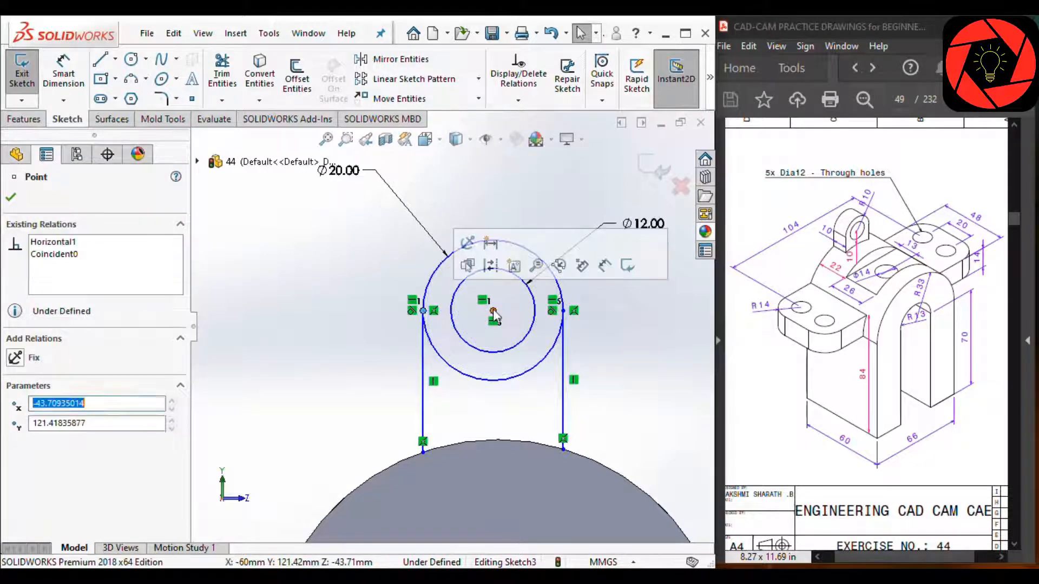
left_click(493, 311)
scroll(503, 340, "up", 3)
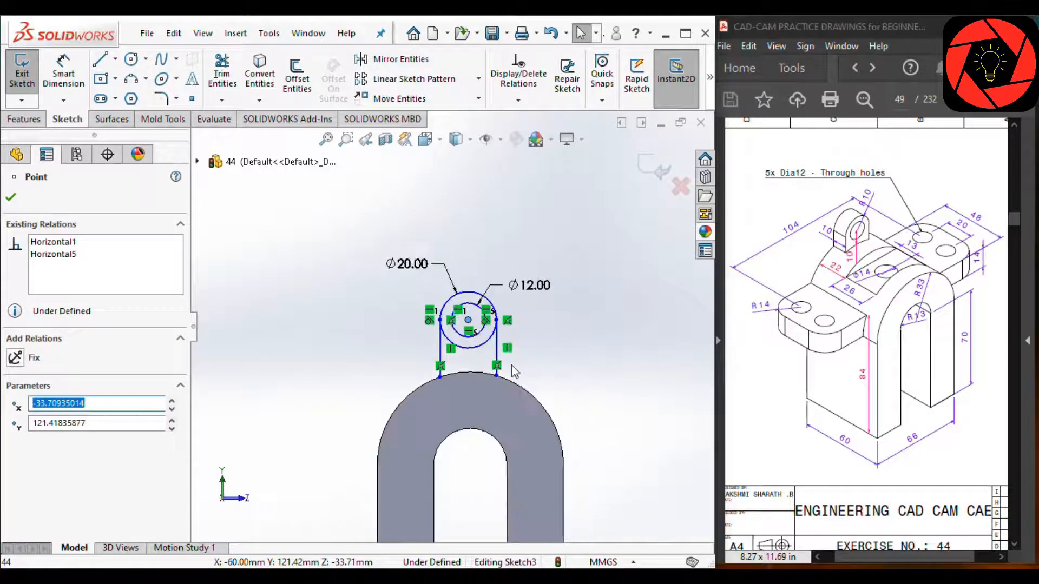
left_click(468, 373, "ctrl")
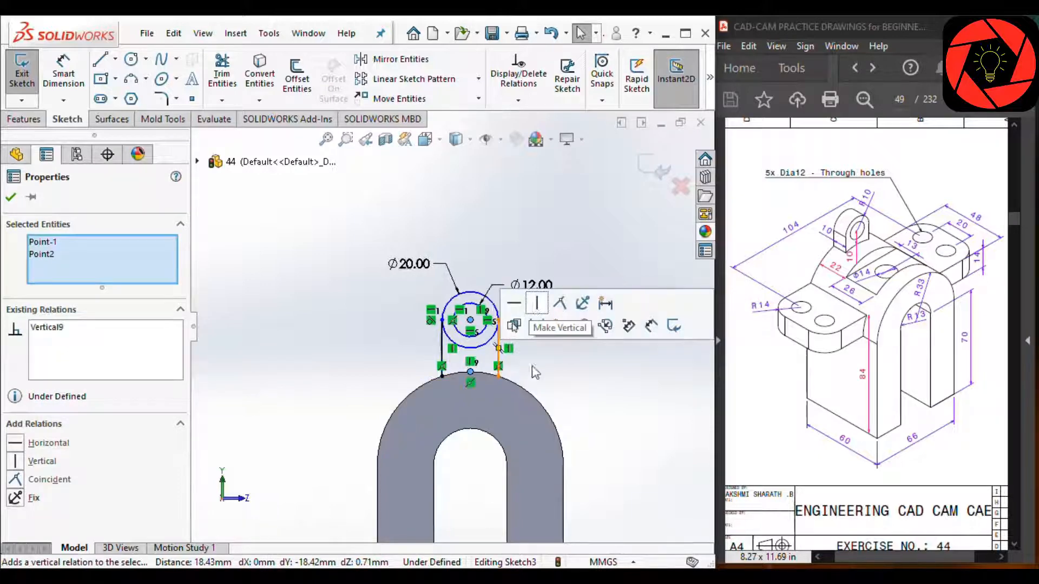
left_click(536, 307)
scroll(487, 326, "down", 5)
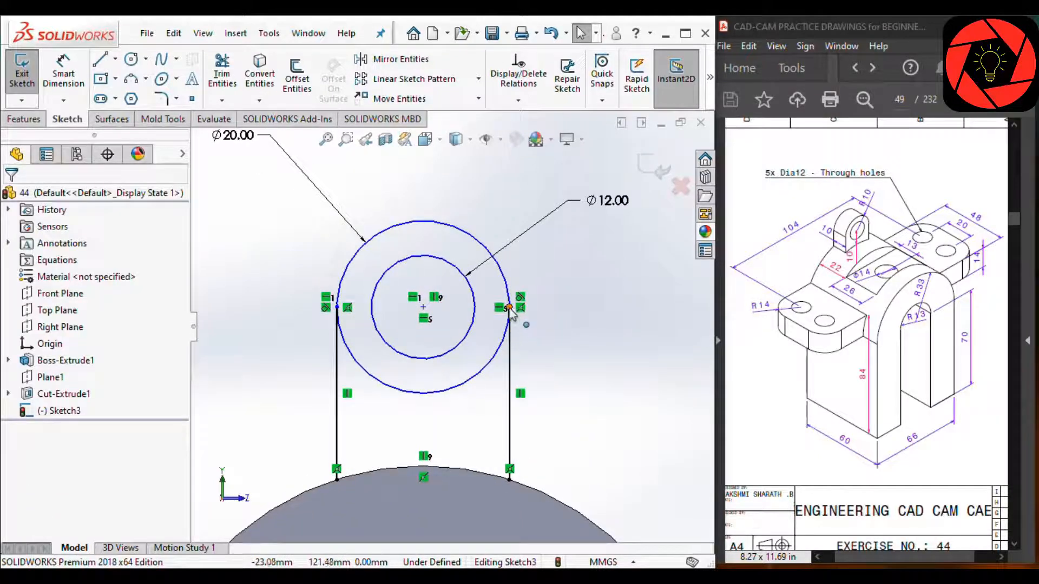
left_click(509, 308)
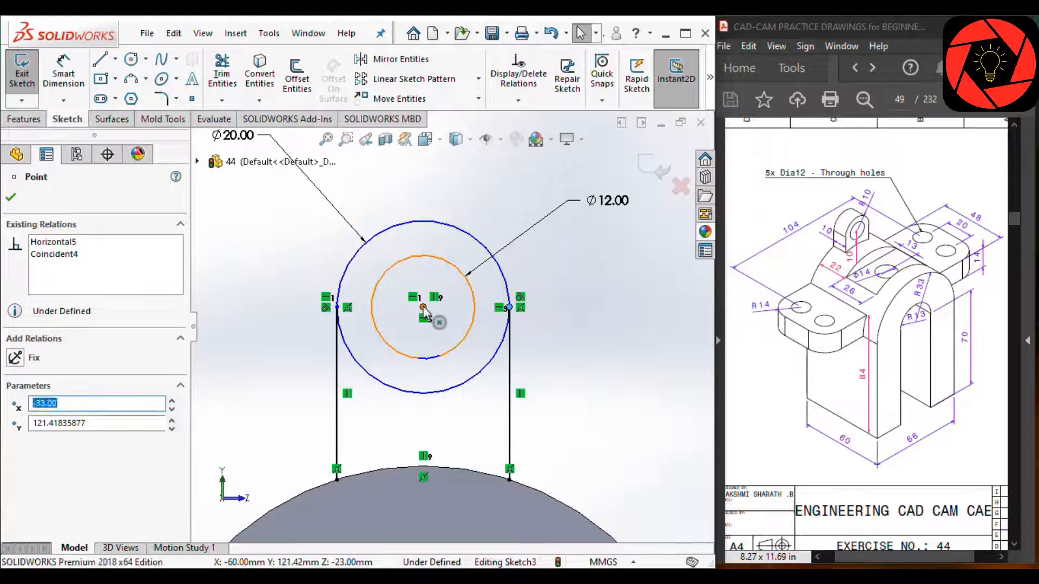
left_click(423, 307, "ctrl")
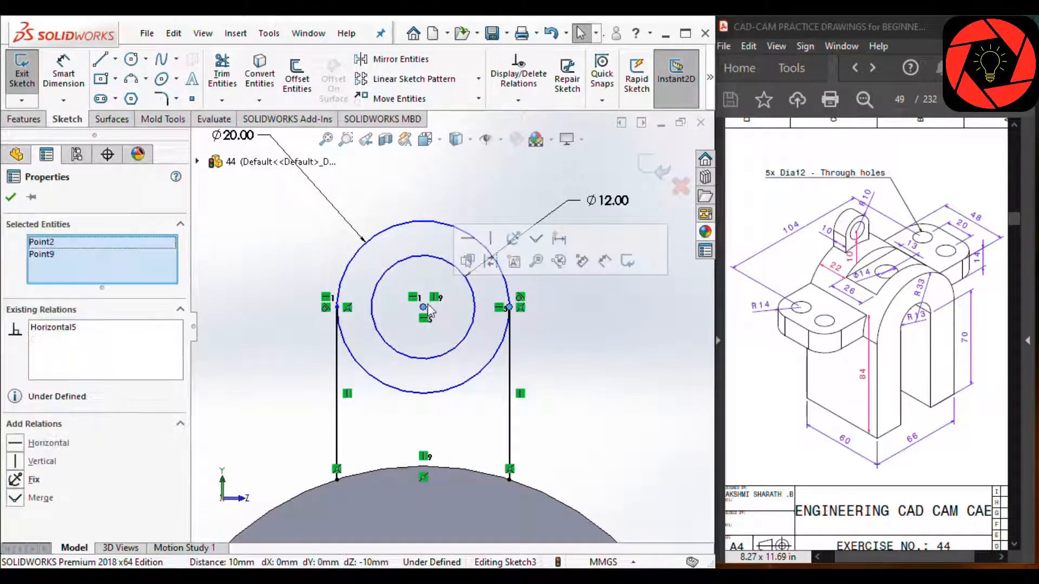
left_click(438, 180)
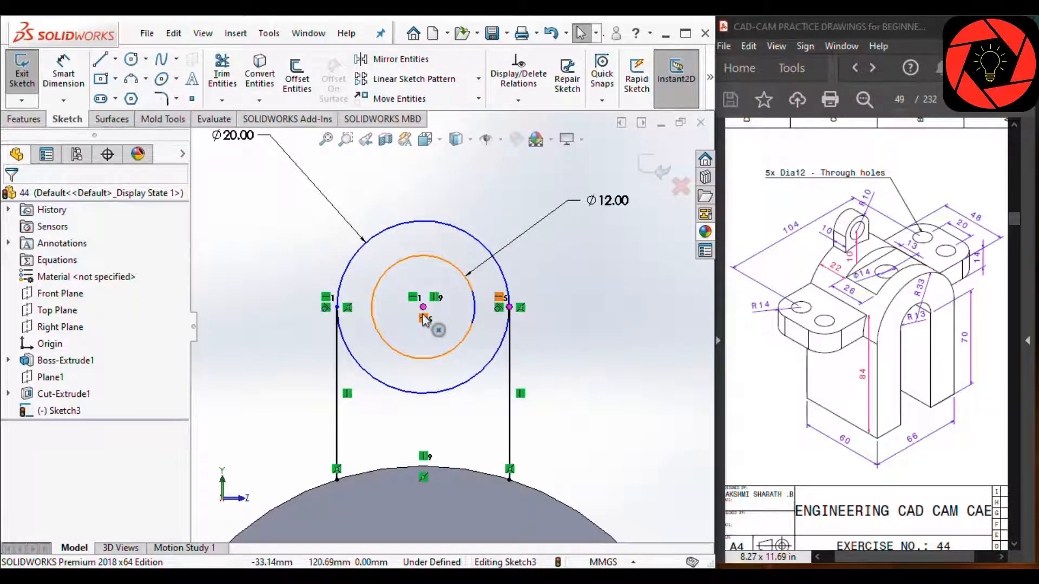
Dimension the circles' centre 10 mm above the top point of the arch
key("d")
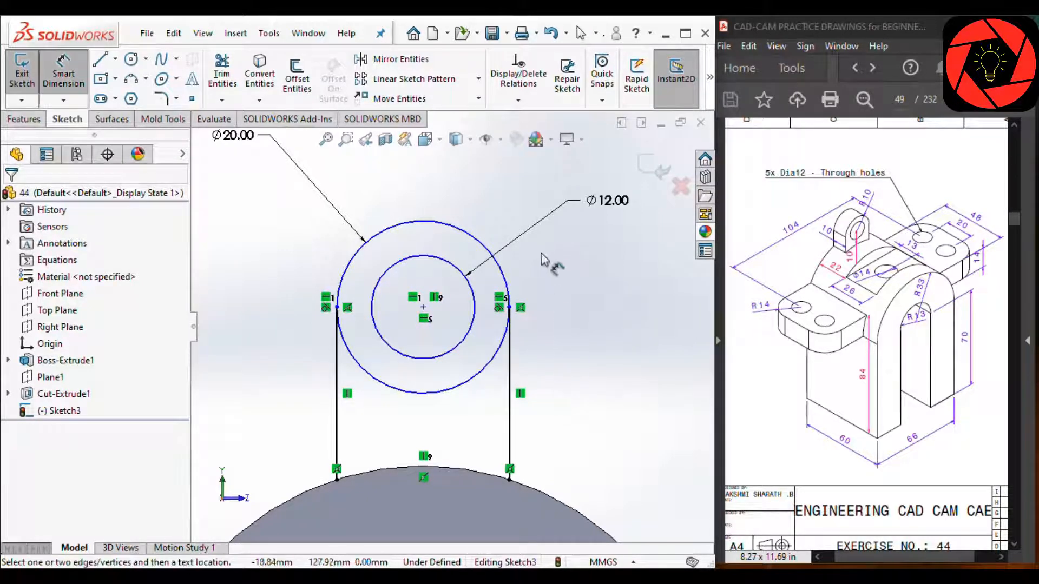
left_click(423, 308)
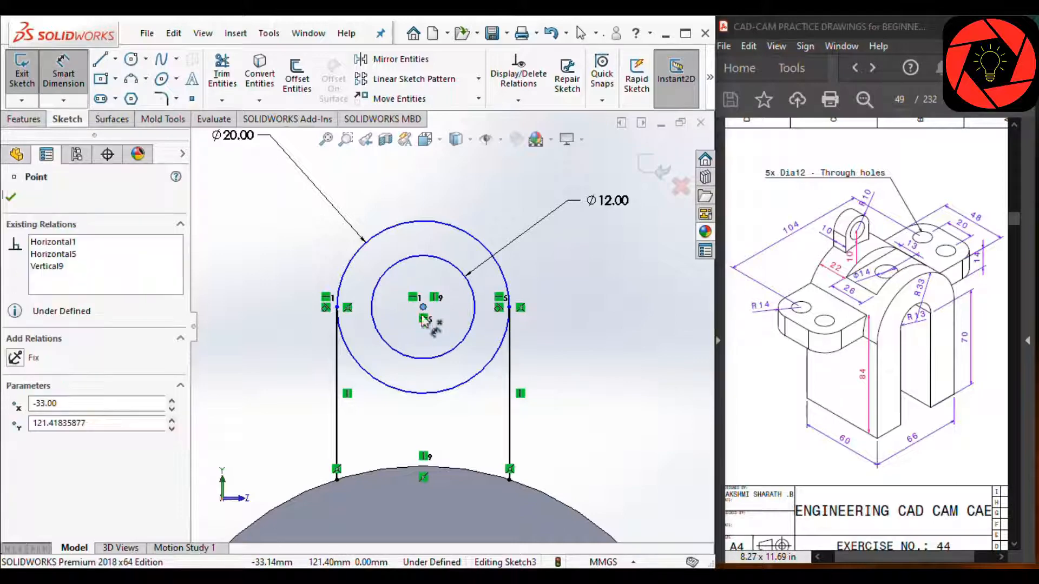
left_click(424, 468)
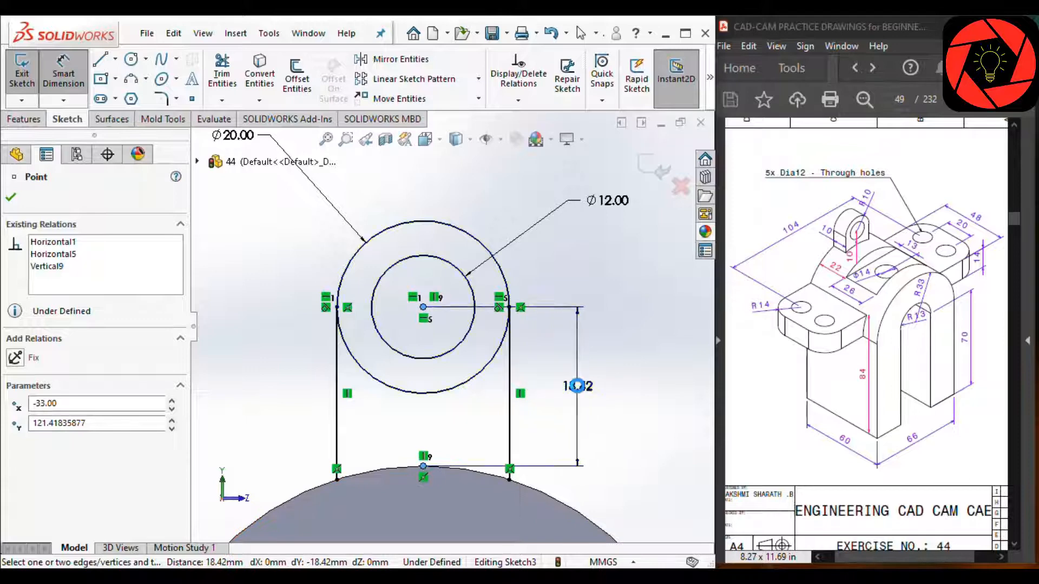
left_click(577, 389)
type("10")
key("Return")
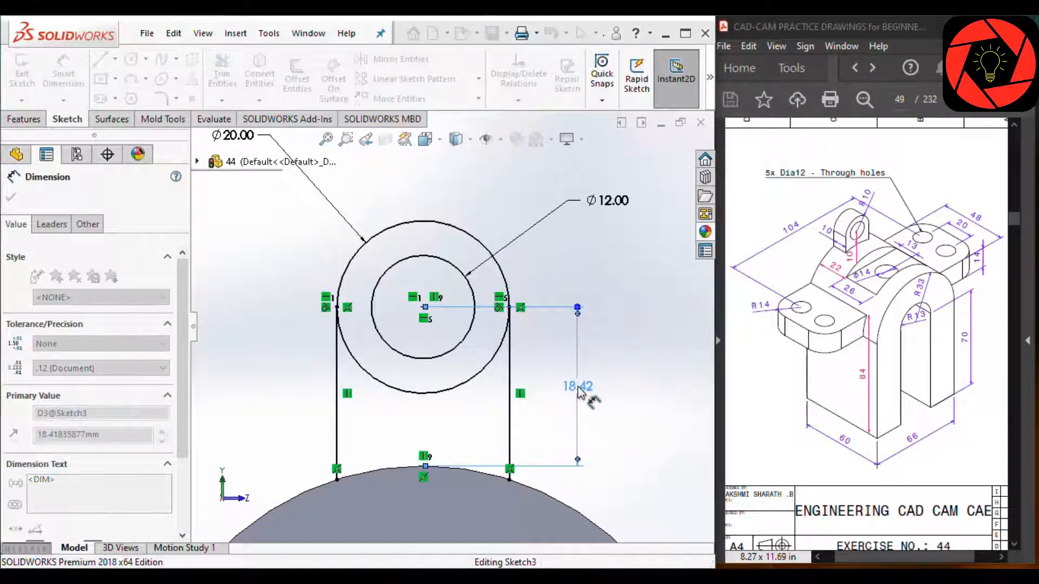
key("Escape")
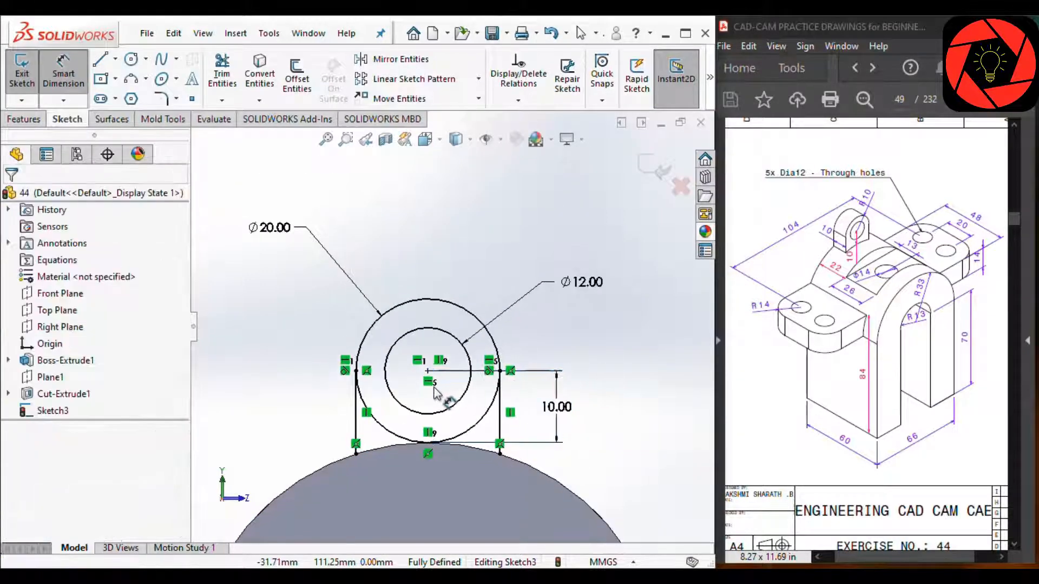
Trim away the lower half of the 20 mm circle between the two vertical lines
left_click(222, 73)
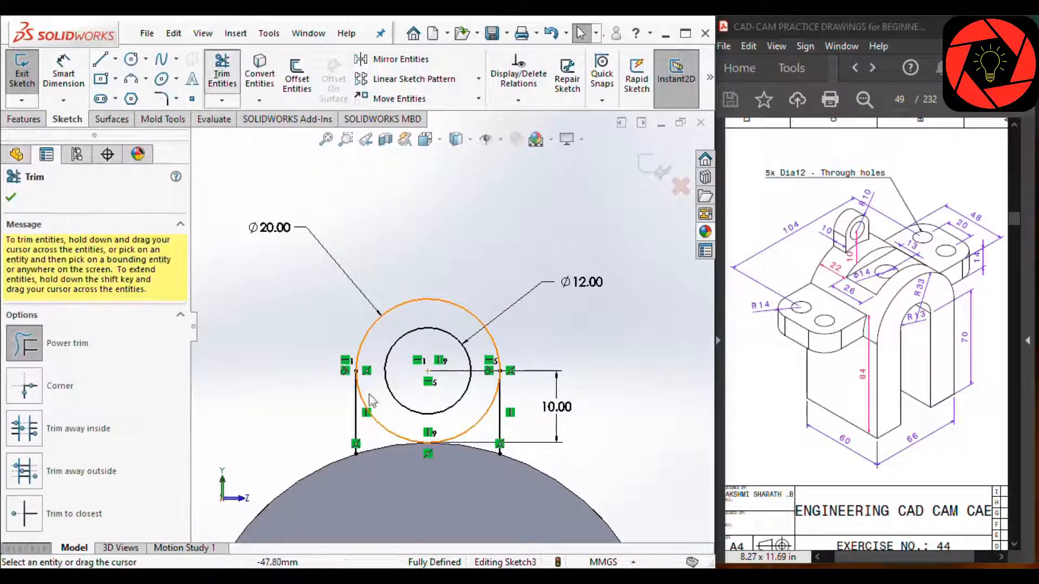
left_click_drag(399, 427, 384, 440)
key("Escape")
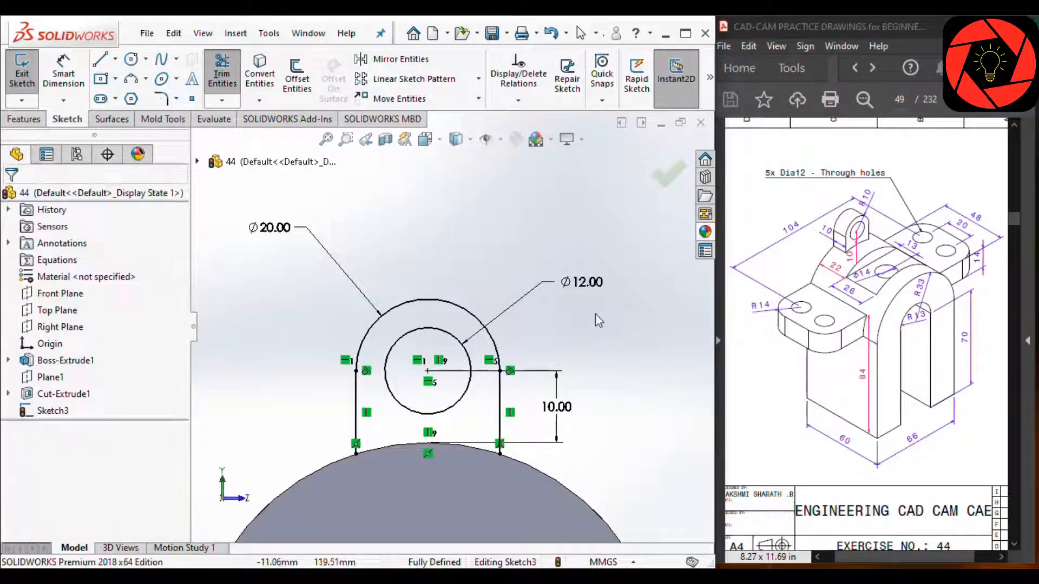
middle_click_drag(595, 311, 541, 416)
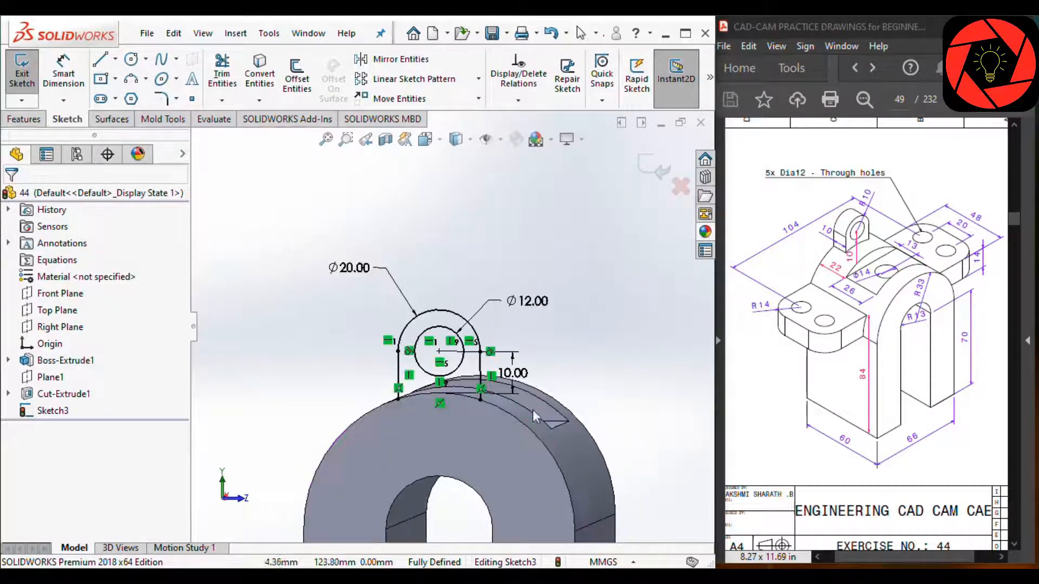
Convert the arch face's edges into the lug sketch and trim away the unneeded lines, keeping the arc segment under the lug
left_click(457, 433)
left_click(261, 70)
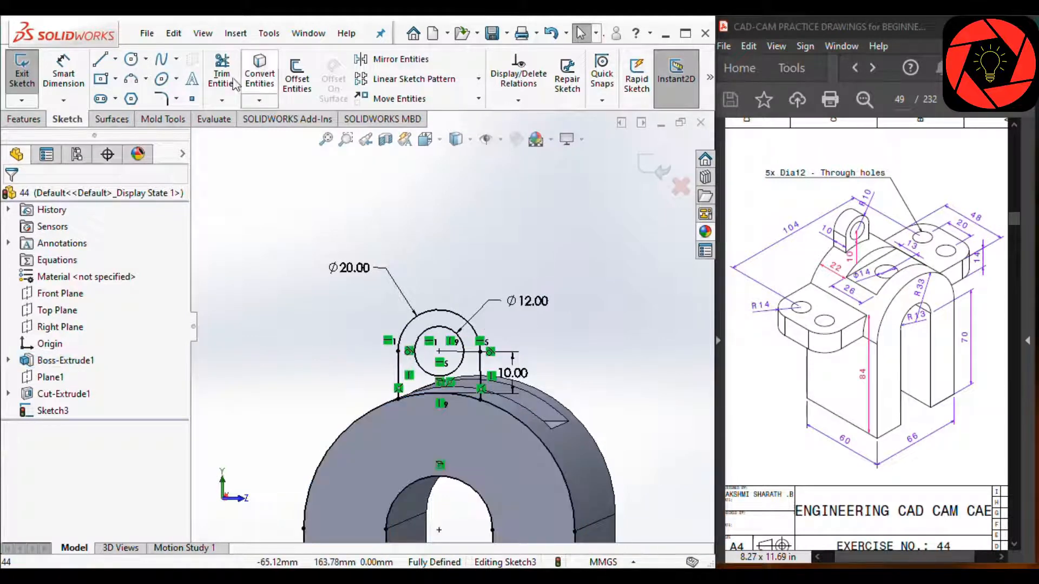
left_click(222, 73)
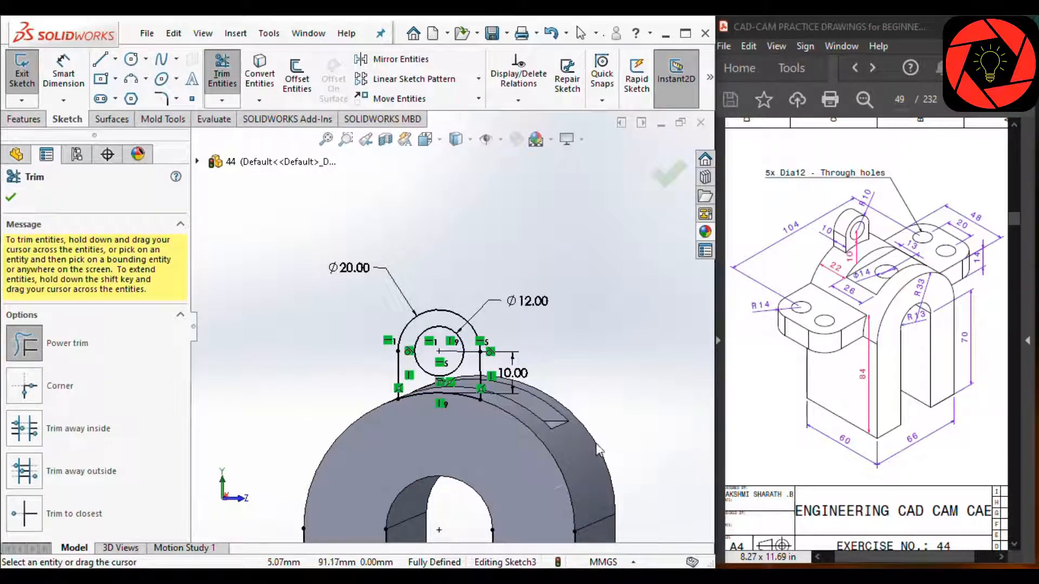
key("ctrl+8")
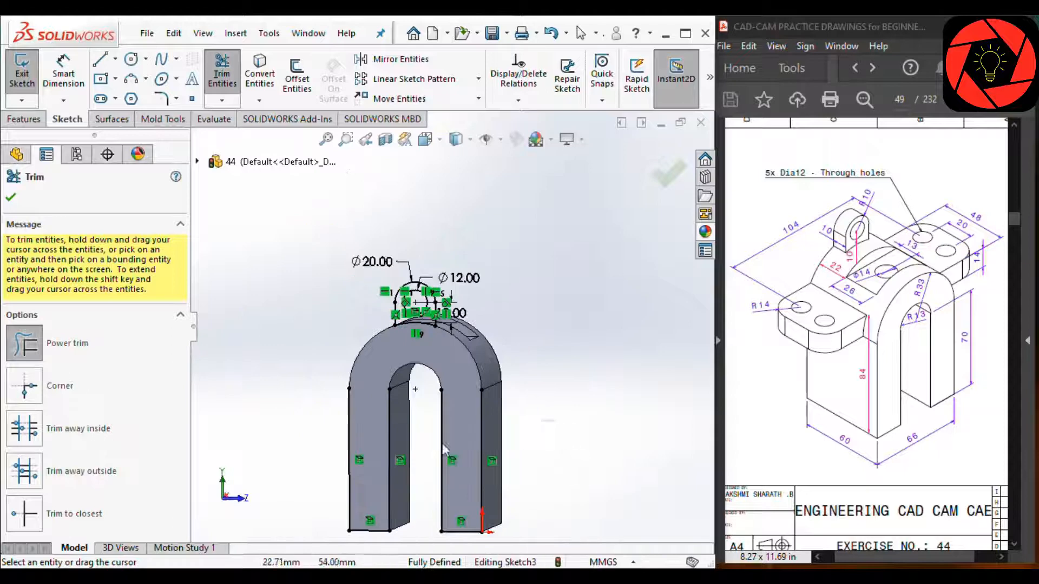
left_click_drag(443, 449, 303, 450)
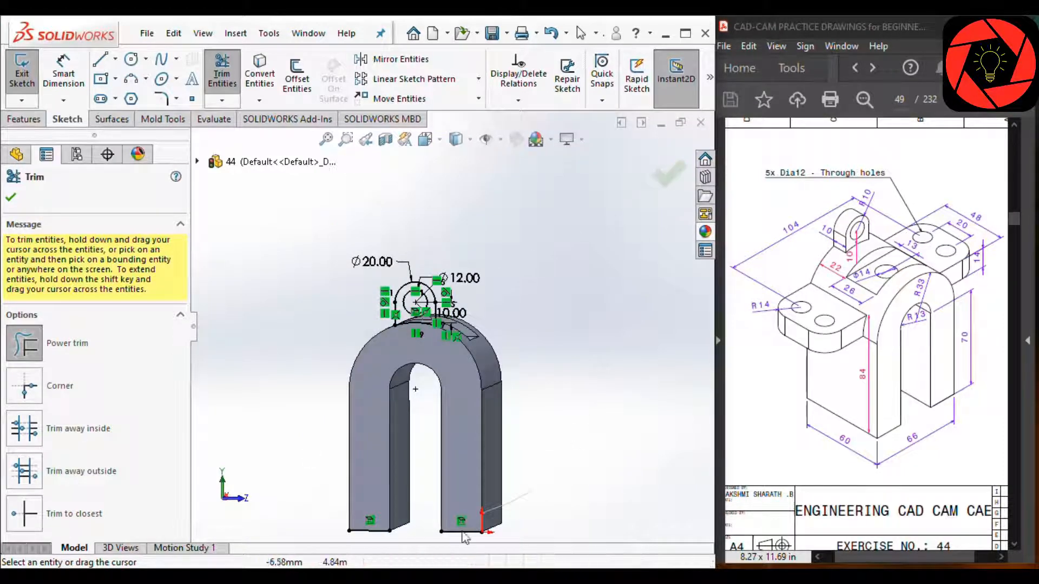
left_click_drag(528, 493, 361, 510)
left_click(670, 177)
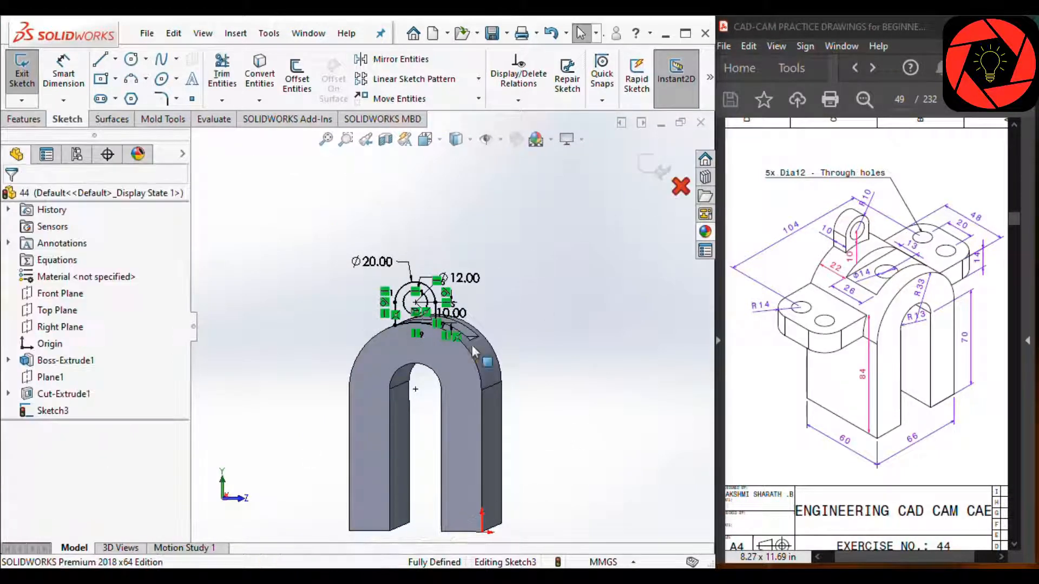
Extrude the lug profile as a blind 10 mm boss inward over the arch, merged with the body
middle_click_drag(462, 334, 435, 346)
scroll(440, 317, "down", 3)
mouse_move(568, 311)
middle_mouse_down()
mouse_move(495, 328)
mouse_move(527, 324)
mouse_move(514, 323)
middle_mouse_up()
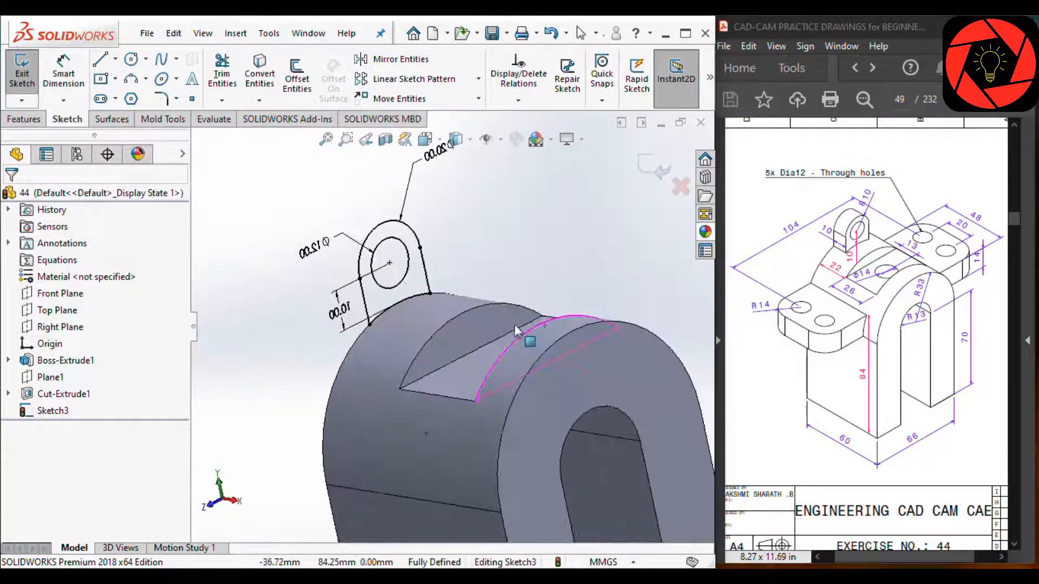
right_click(536, 257)
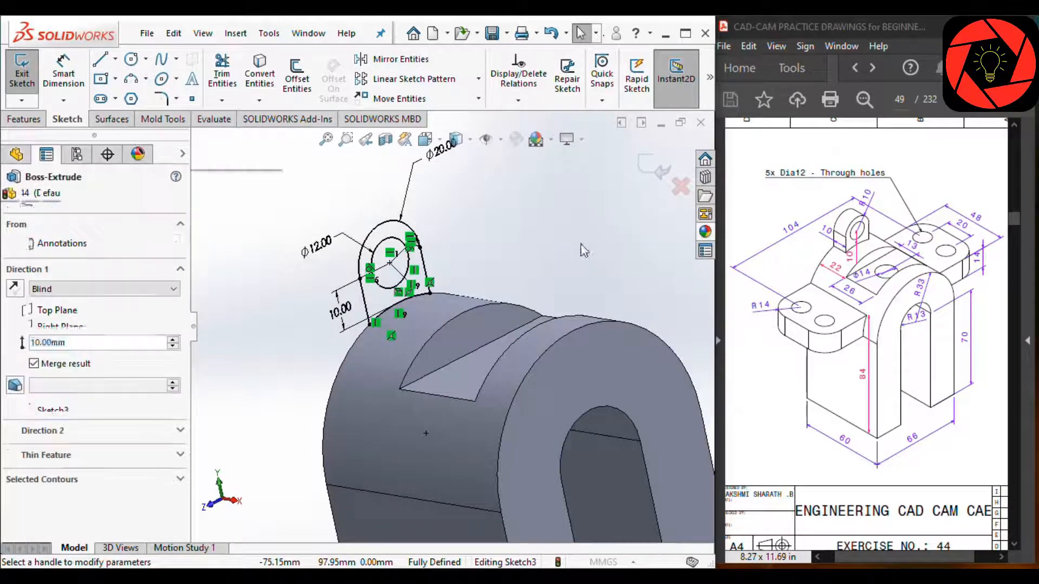
left_click(15, 290)
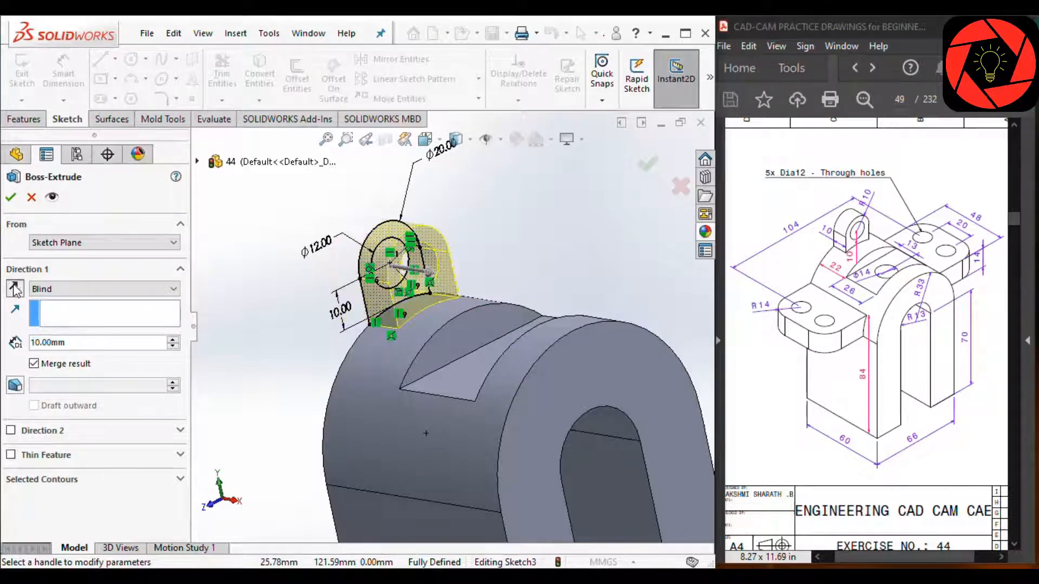
key("Return")
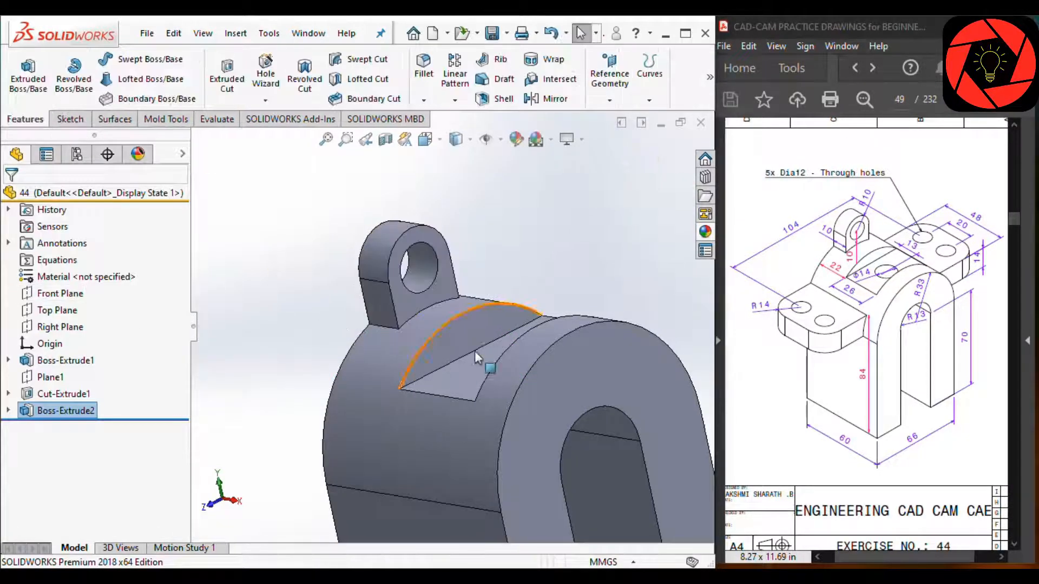
Start a sketch on Plane1 and draw two circles of about 7.5 mm radius side by side beyond the body's -Z edge
mouse_move(475, 351)
middle_mouse_down()
mouse_move(420, 368)
mouse_move(449, 346)
mouse_move(510, 351)
mouse_move(480, 347)
middle_mouse_up()
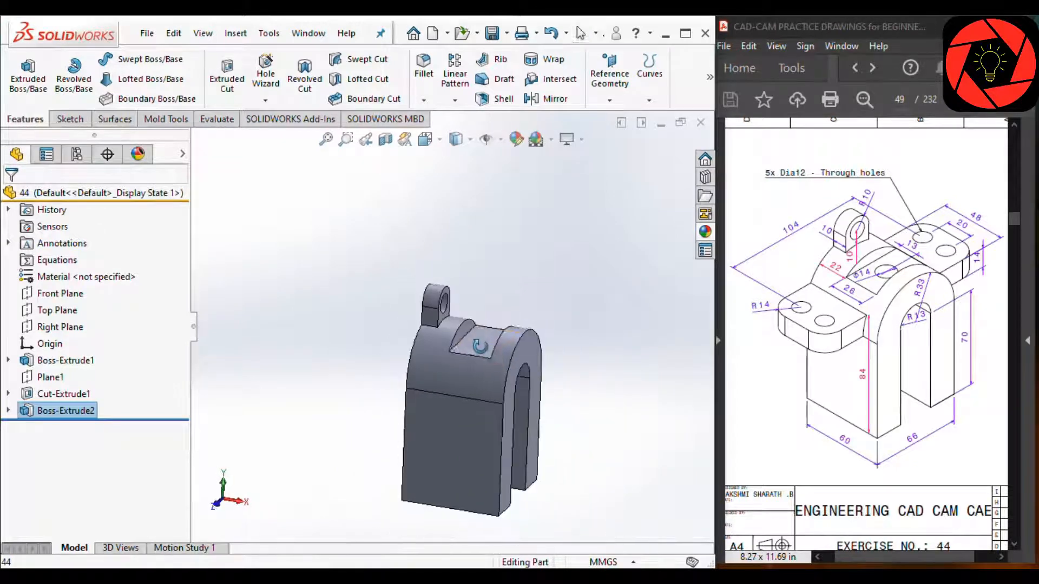
left_click(58, 381)
left_click(70, 355)
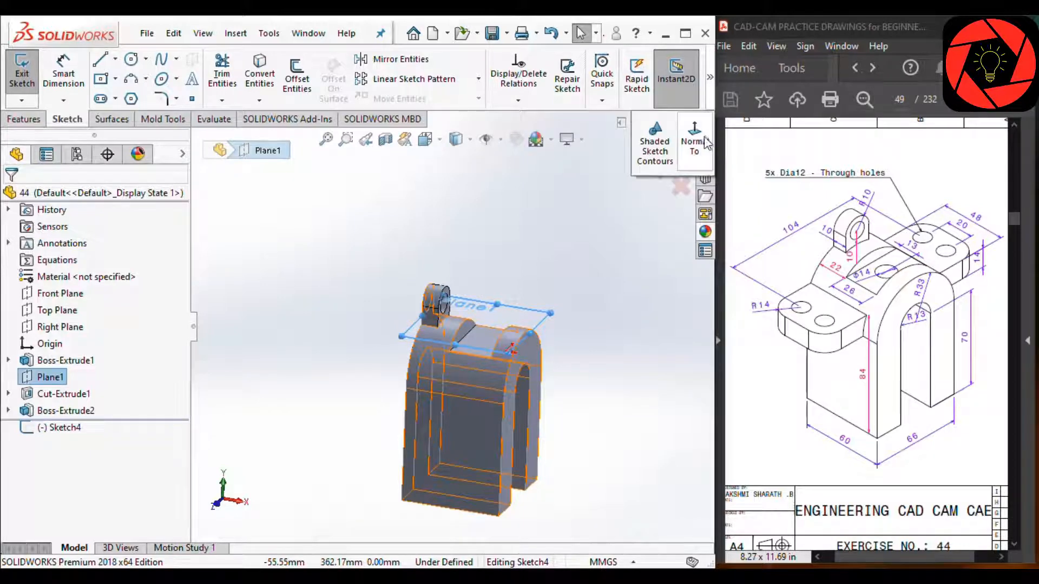
key("ctrl+8")
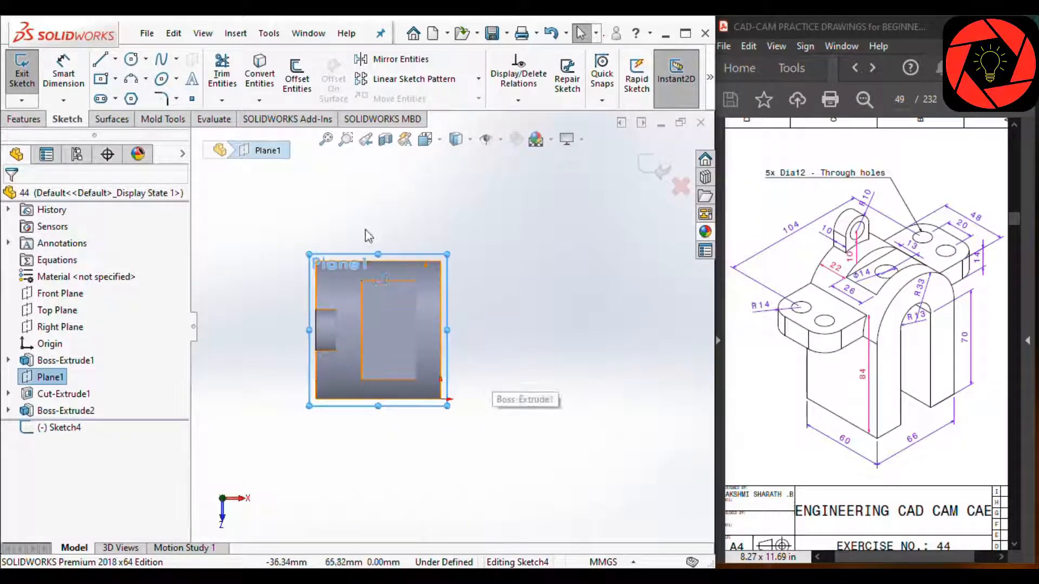
left_click(365, 216)
left_click(131, 59)
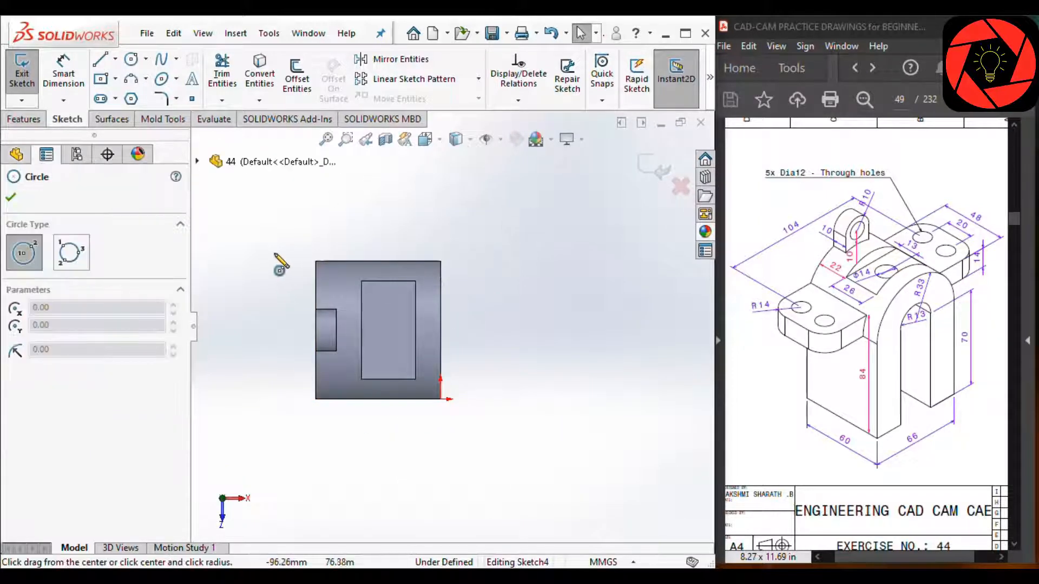
scroll(273, 253, "up", 1)
scroll(297, 262, "down", 2)
left_click(407, 203)
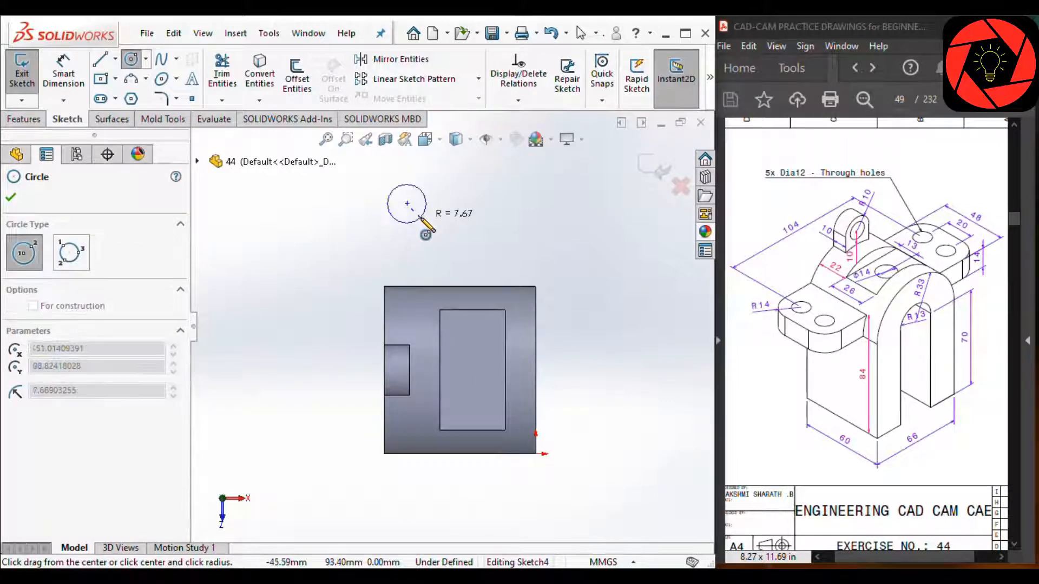
left_click(426, 204)
left_click(489, 203)
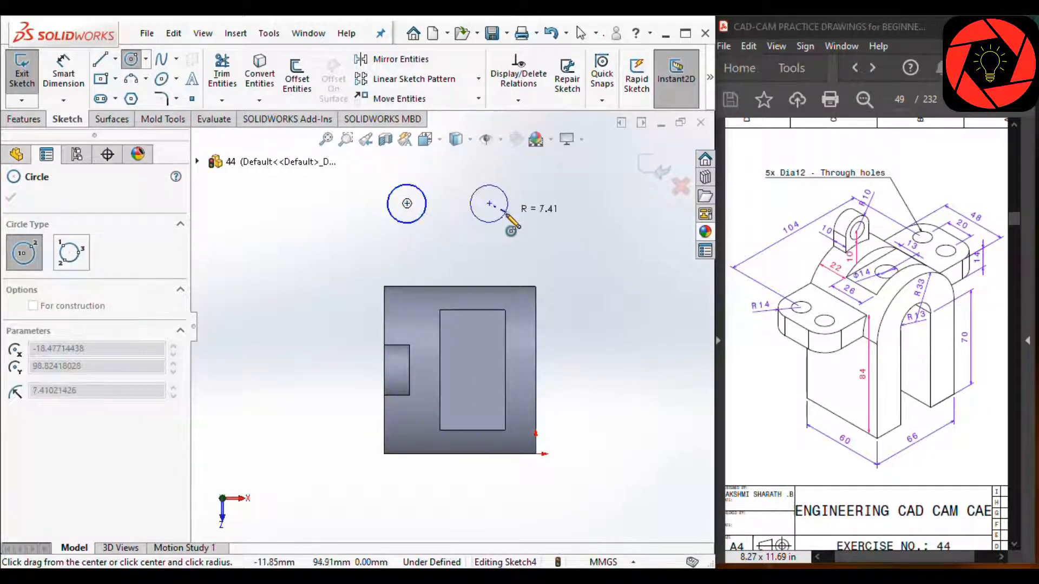
left_click(500, 219)
Draw two more circles beyond the body's +Z edge, vertically in line with the first pair
left_click(406, 507)
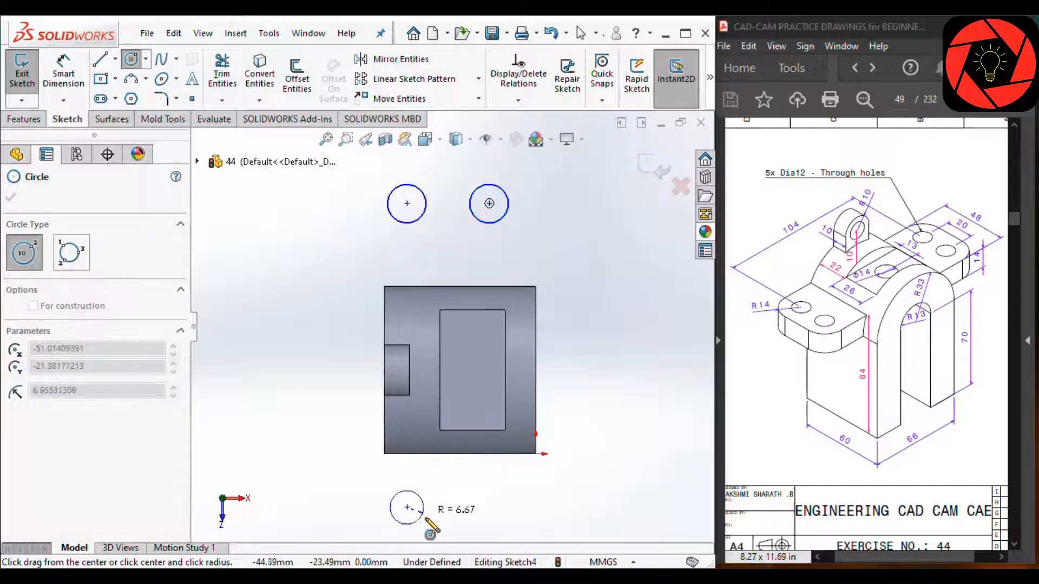
left_click(427, 520)
left_click(489, 508)
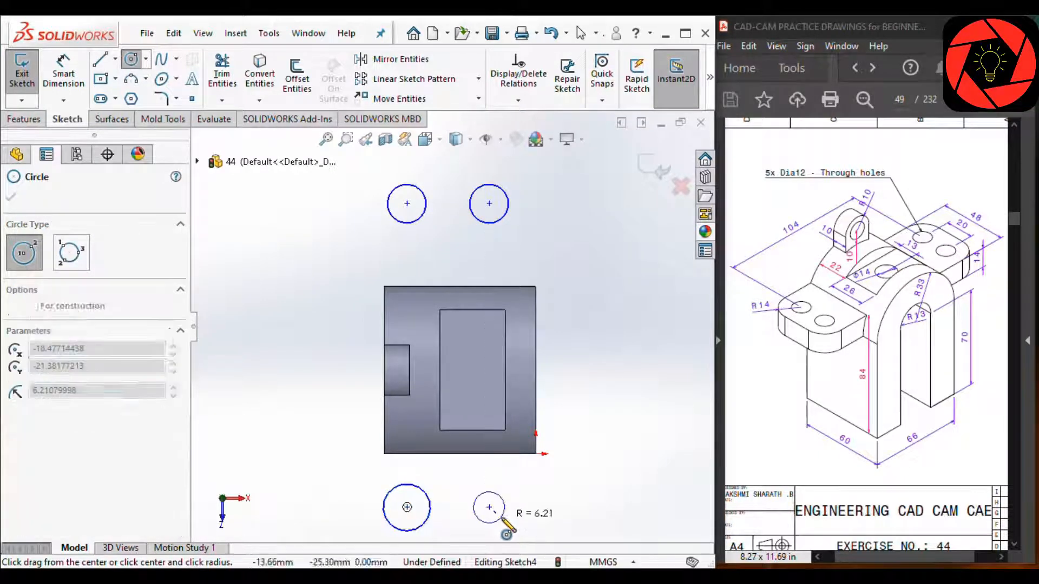
key("Escape")
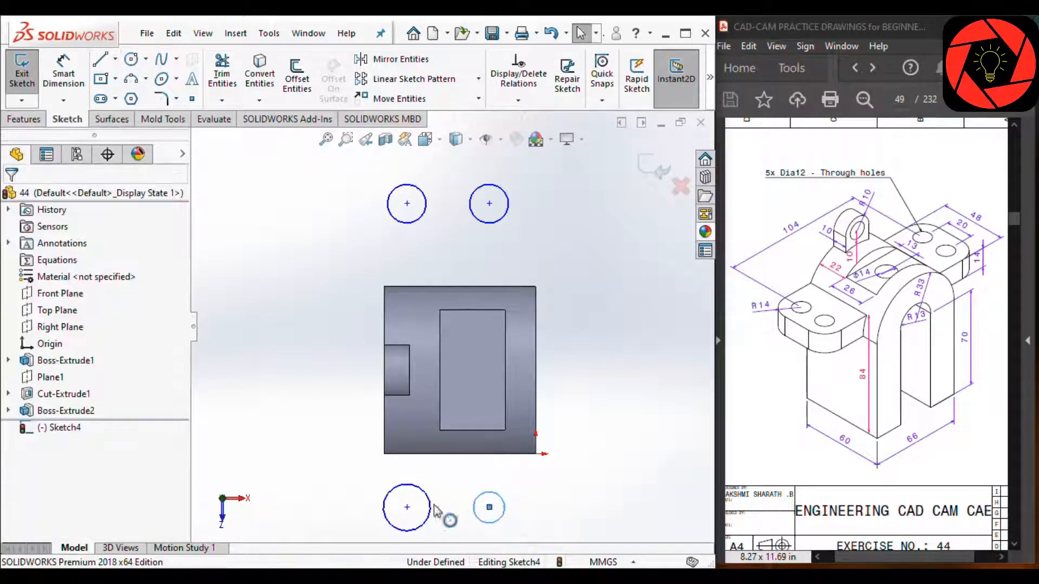
Add an equal relation to all four circles
left_click(418, 221, "ctrl")
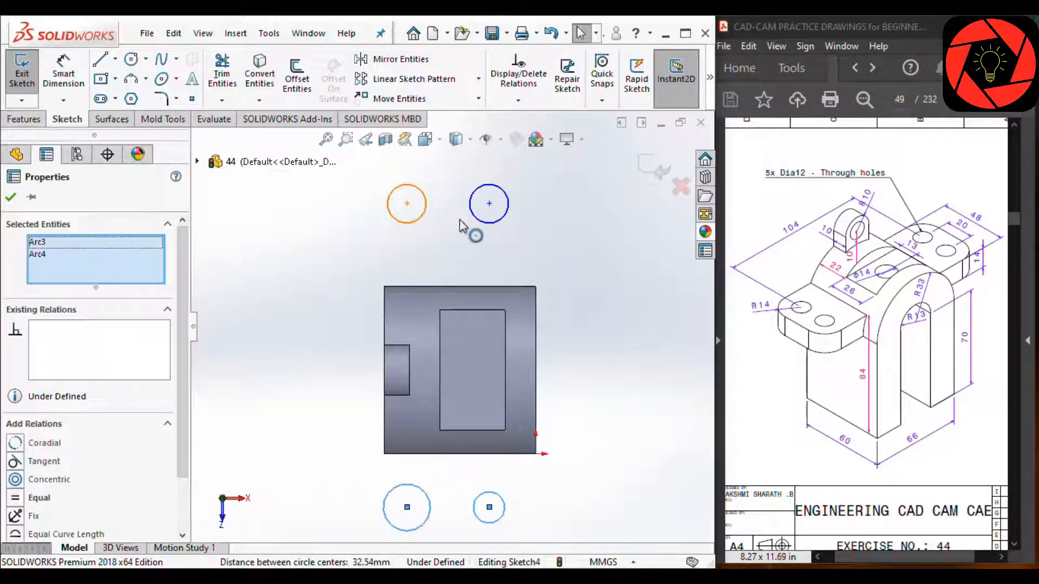
left_click(483, 226, "ctrl")
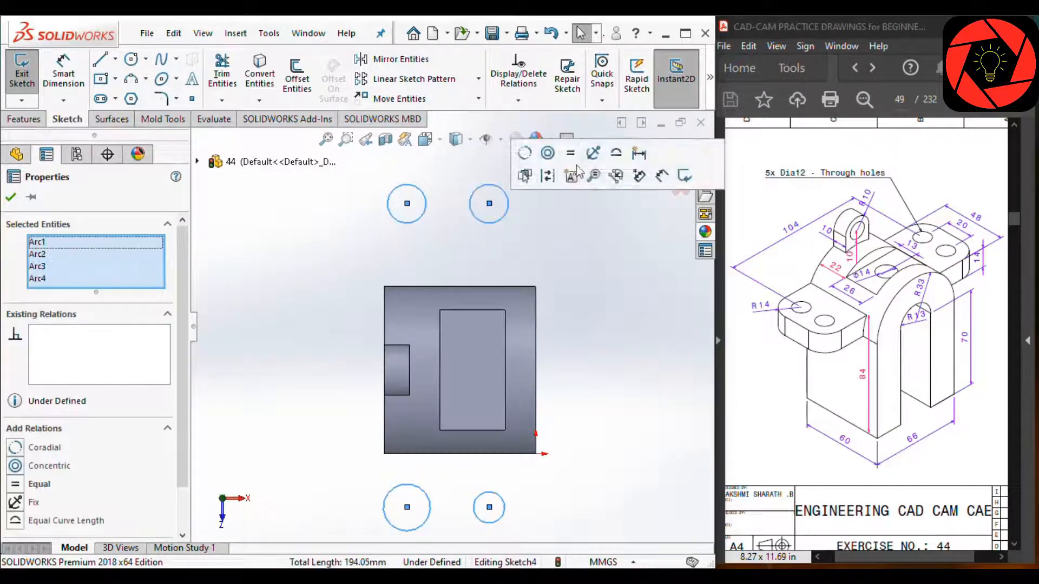
left_click(581, 157)
left_click(582, 304)
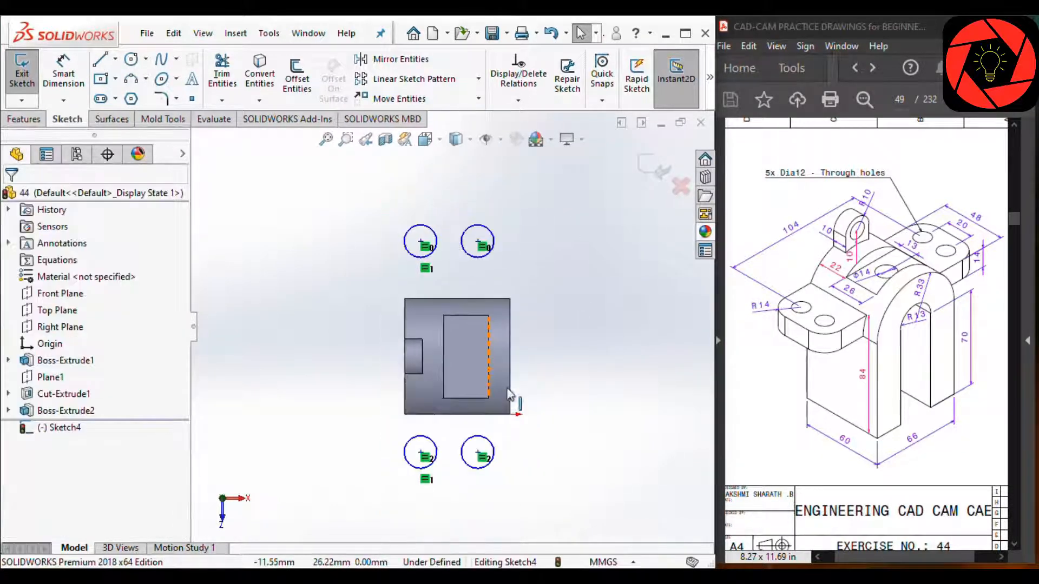
Draw a vertical construction line connecting the centres of the two circles on the lug side
scroll(450, 325, "up", 2)
left_click(422, 454)
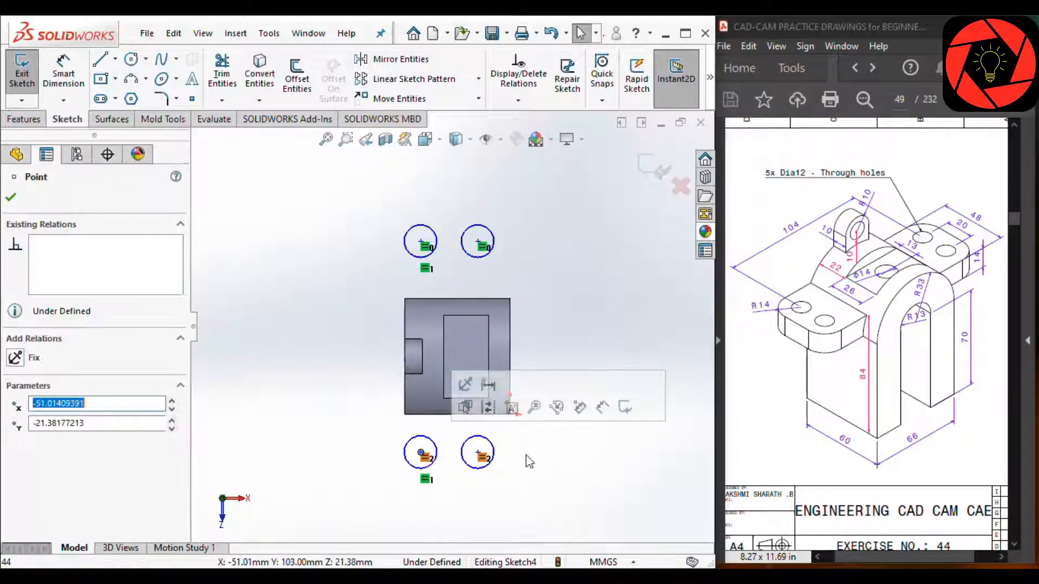
left_click(547, 471)
right_click_drag(586, 441, 515, 438)
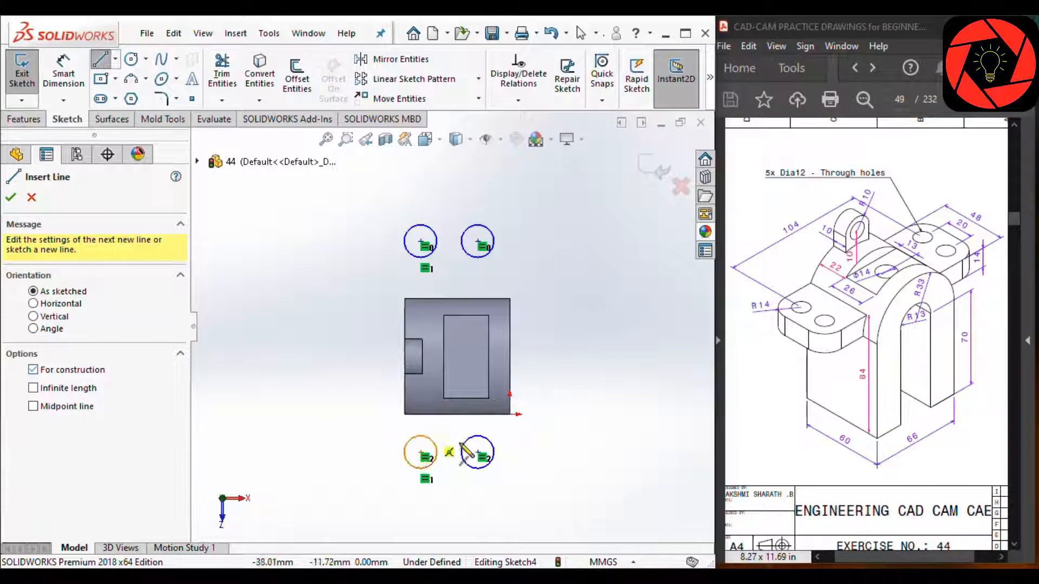
left_click(422, 454)
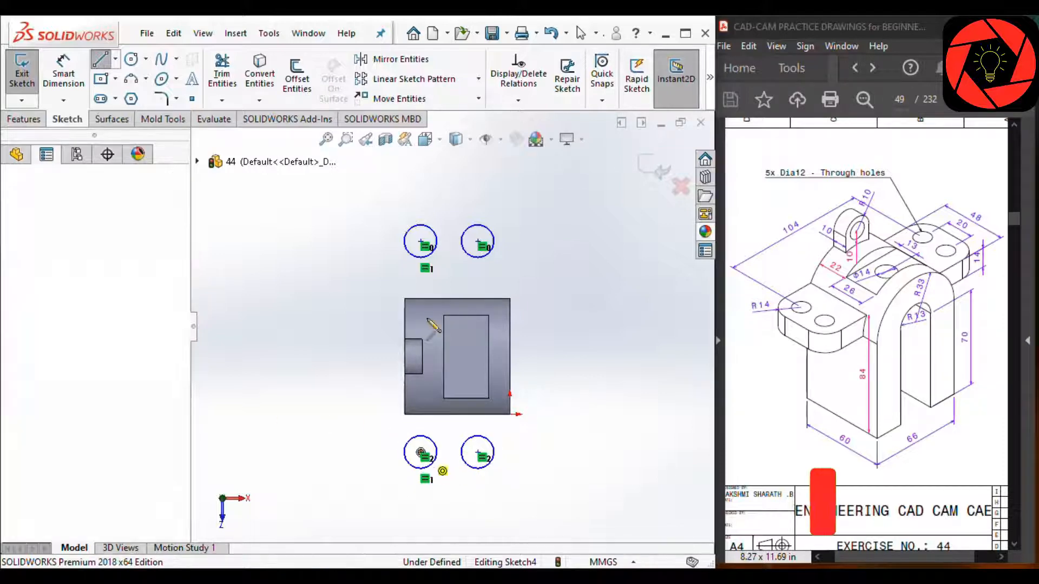
left_click(421, 241)
key("Escape")
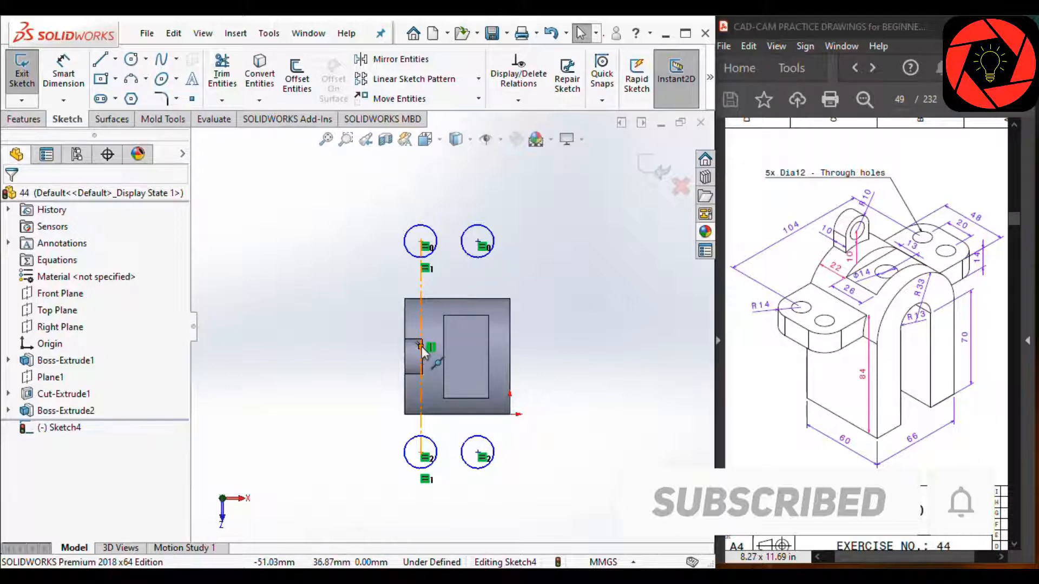
Add a horizontal relation between the construction line's midpoint and the midpoint of the body's side edge opposite the lug
left_click(421, 346)
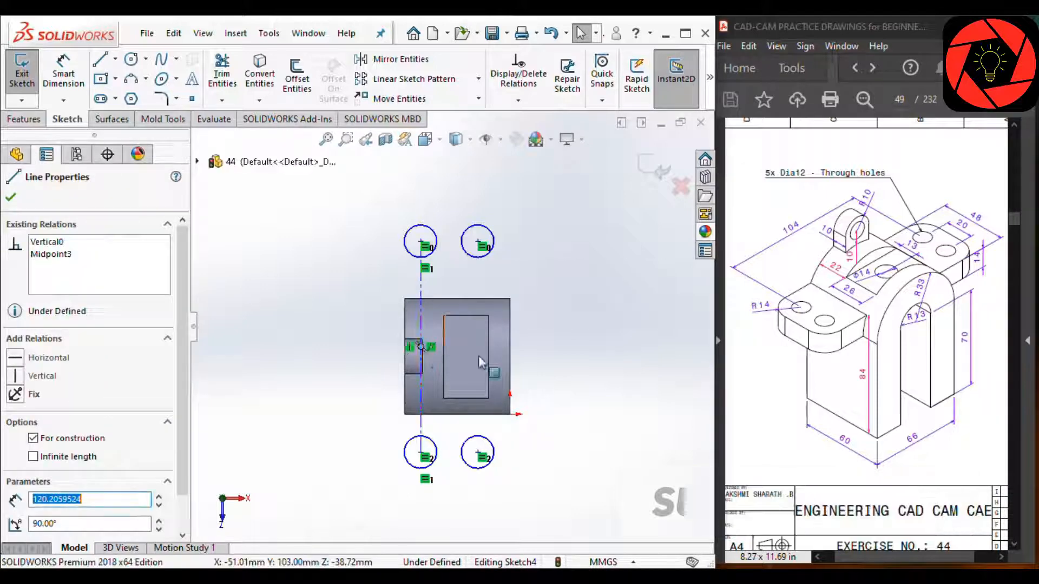
left_click(510, 356, "ctrl")
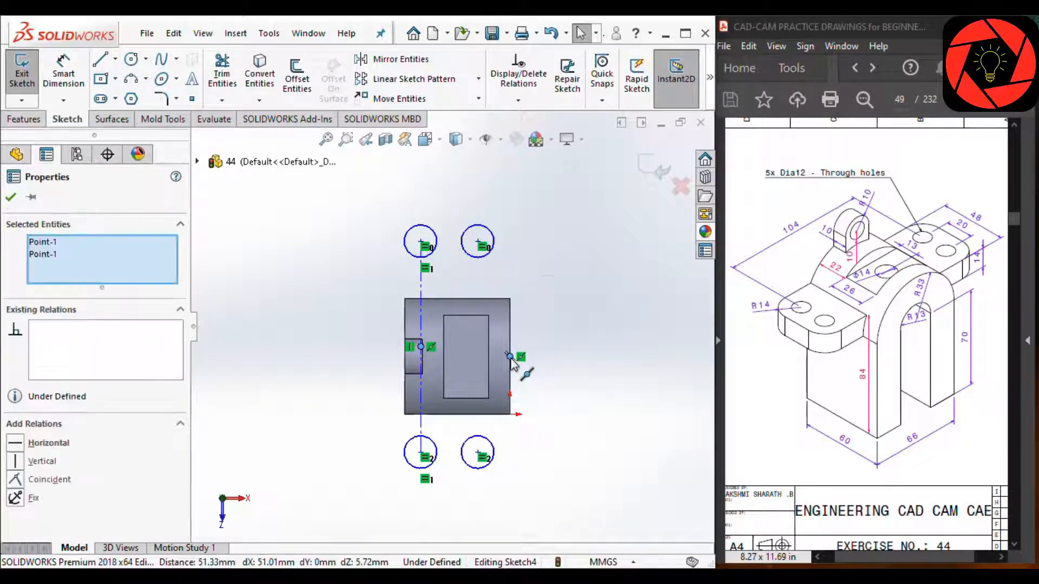
left_click(561, 295)
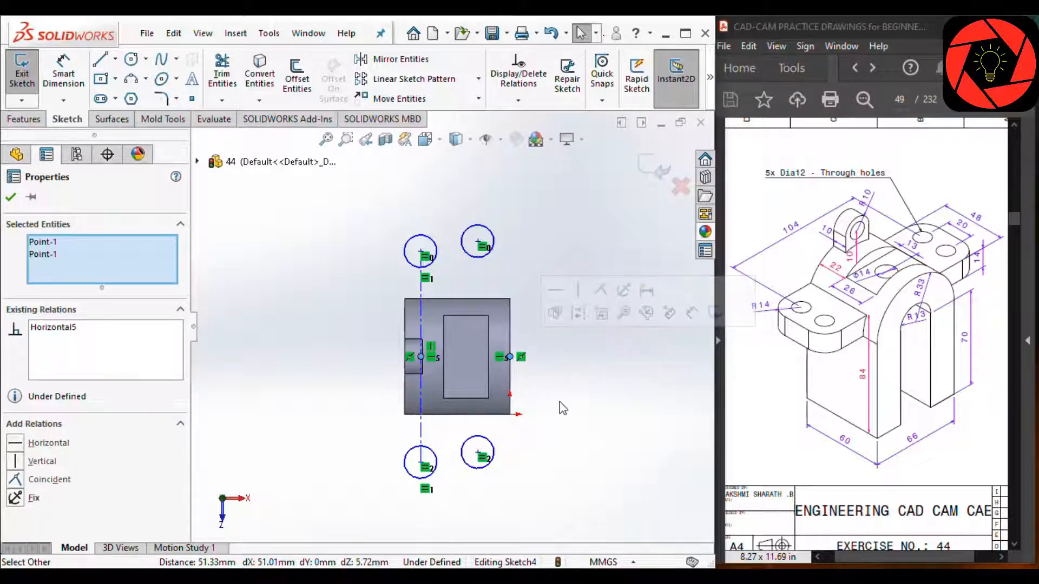
key("Escape")
Dimension the vertical construction line between the circle centres to 104 mm
right_click_drag(542, 436, 557, 308)
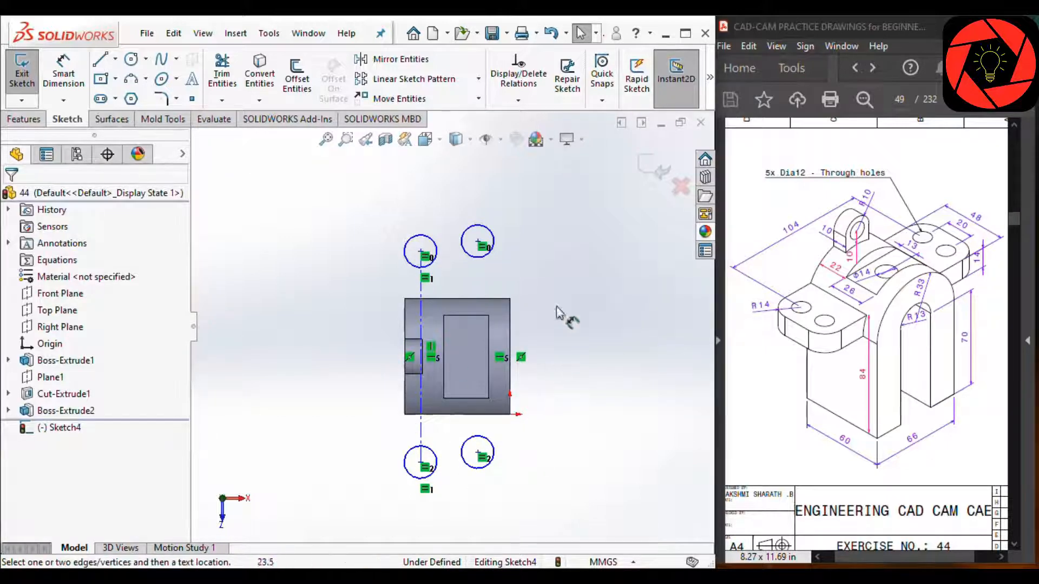
left_click(421, 436)
left_click(350, 379)
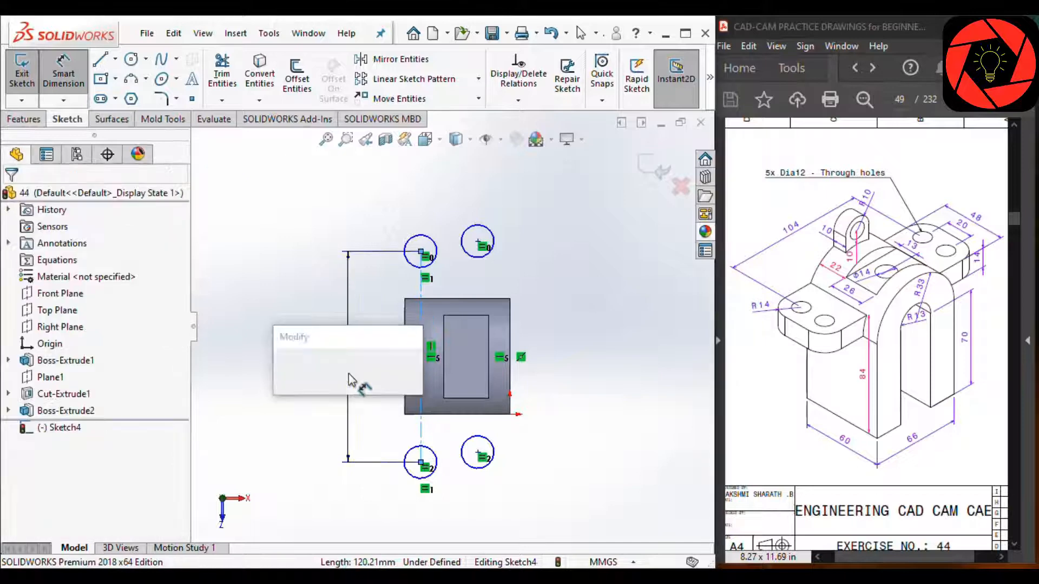
type("104")
key("Return")
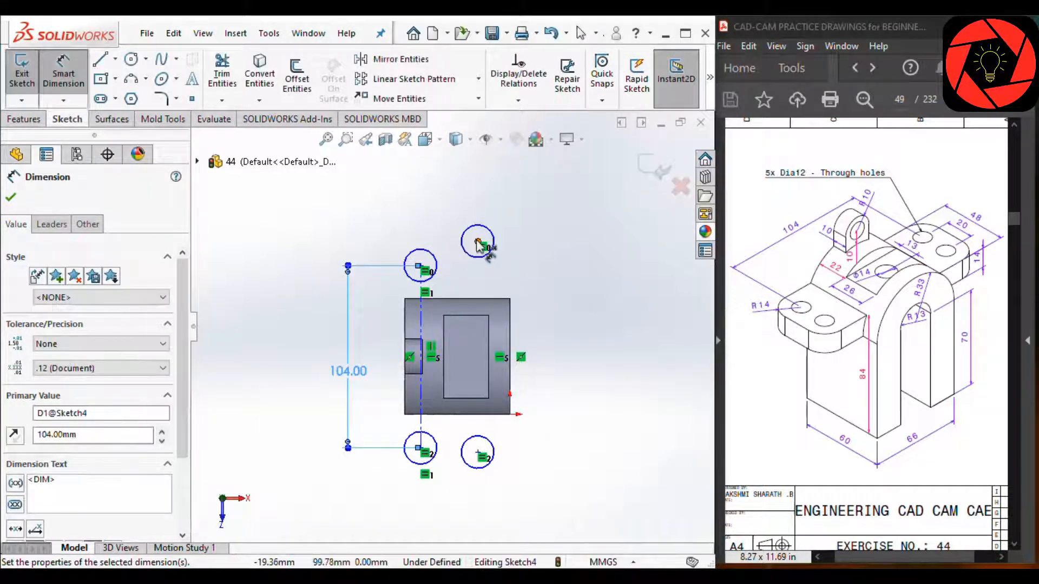
key("Escape")
Add a horizontal relation between the circle centres in each pair, on both sides of the body
left_click(420, 266)
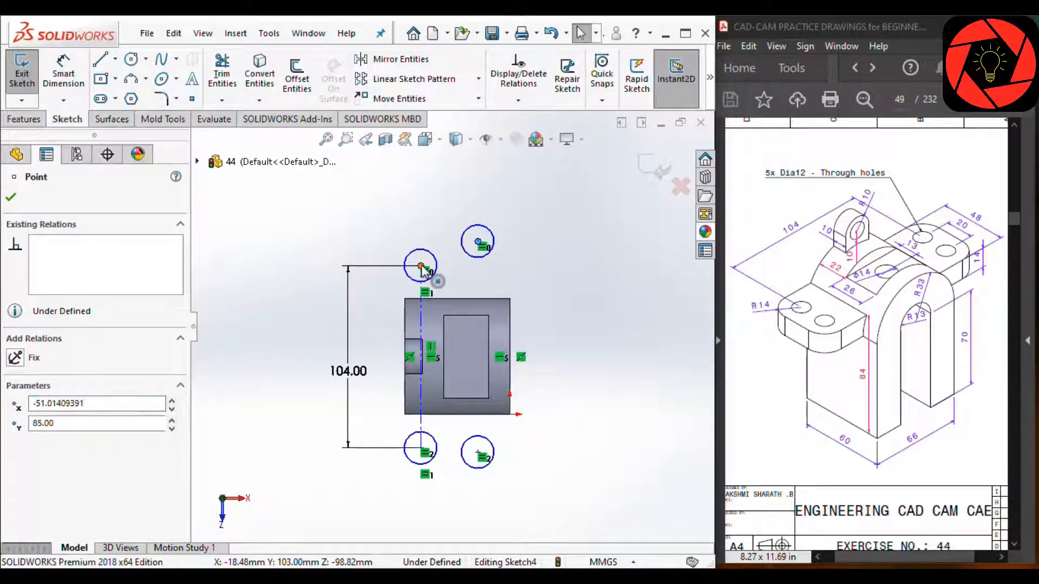
left_click(477, 242, "ctrl")
left_click(467, 200)
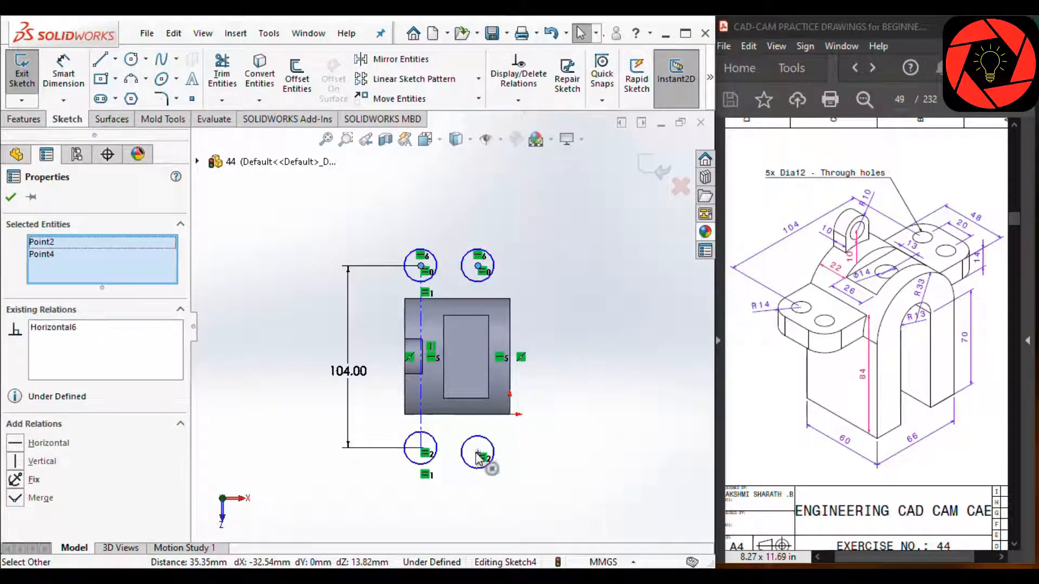
left_click(421, 449)
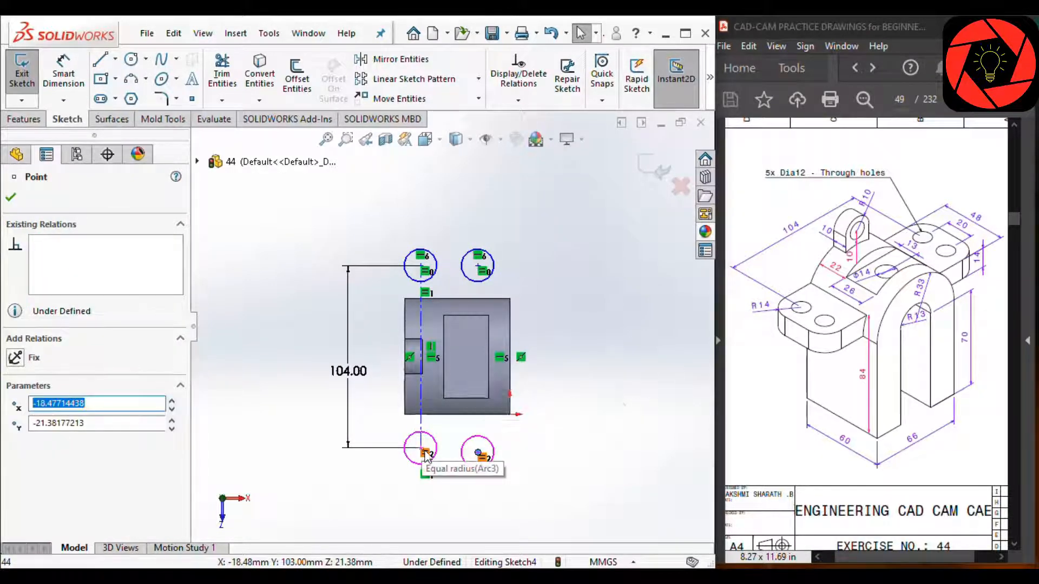
scroll(426, 454, "down", 4)
left_click(571, 410, "ctrl")
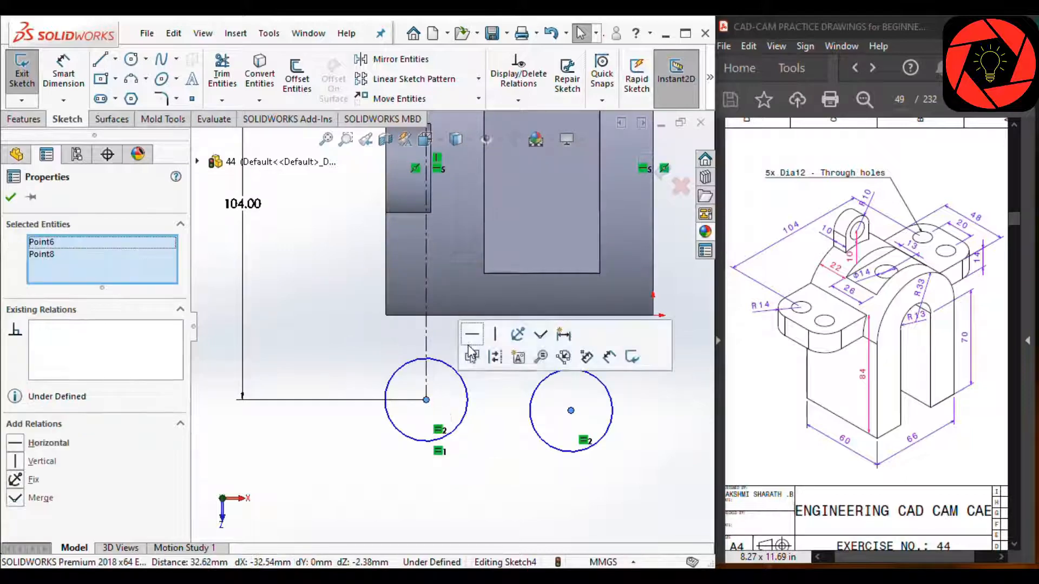
left_click(472, 334)
left_click(505, 421)
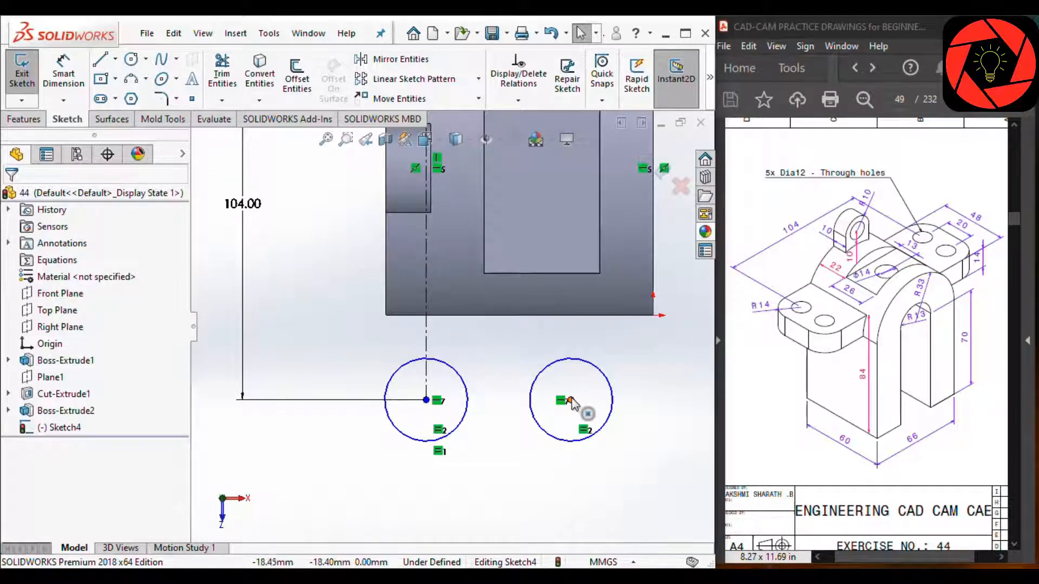
Add a vertical relation between the centres of the two circles farther from the lug
left_click(570, 402)
key("f")
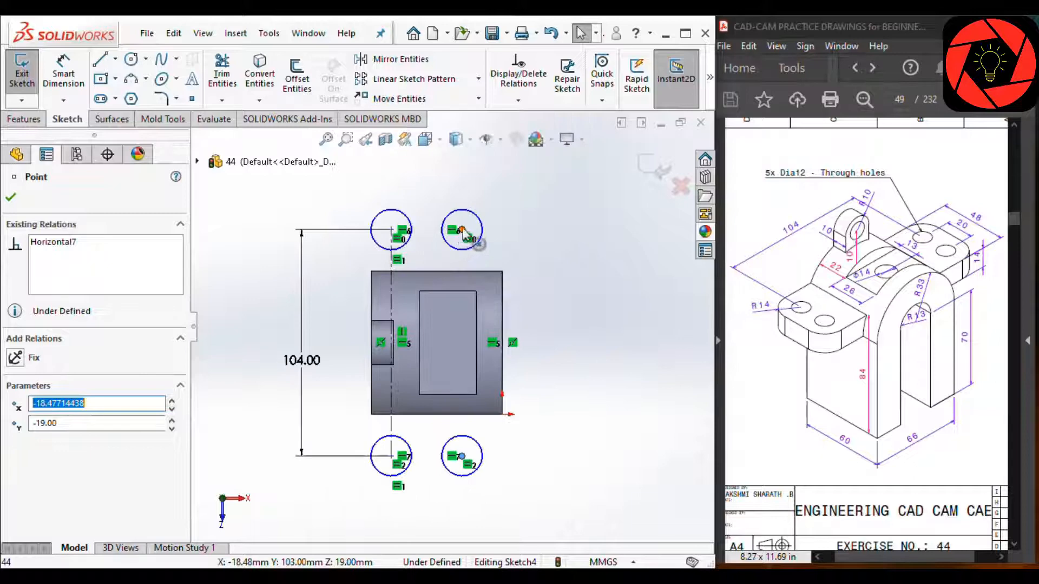
left_click(461, 456, "ctrl")
left_click(530, 160)
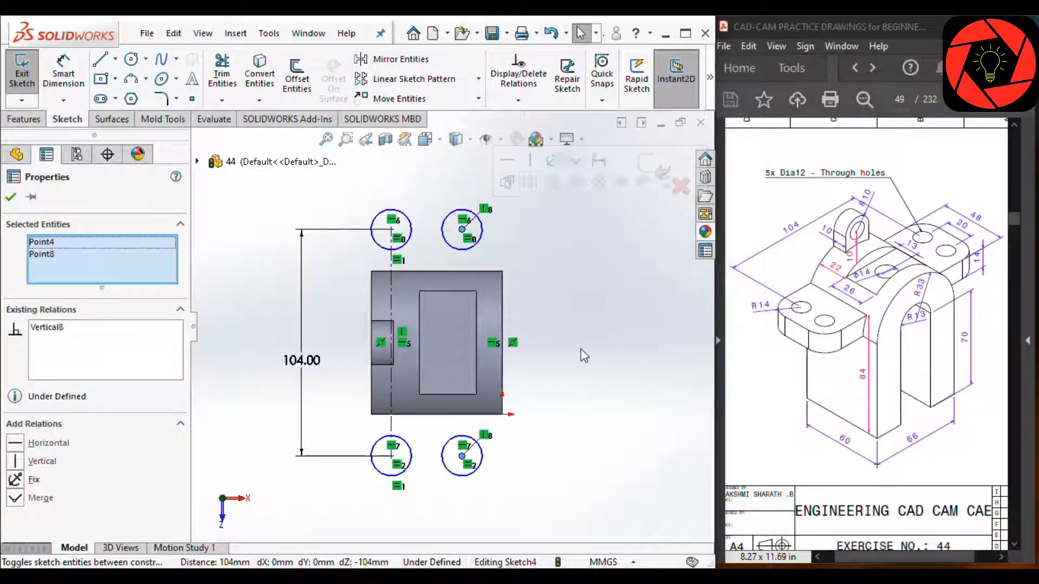
left_click(584, 357)
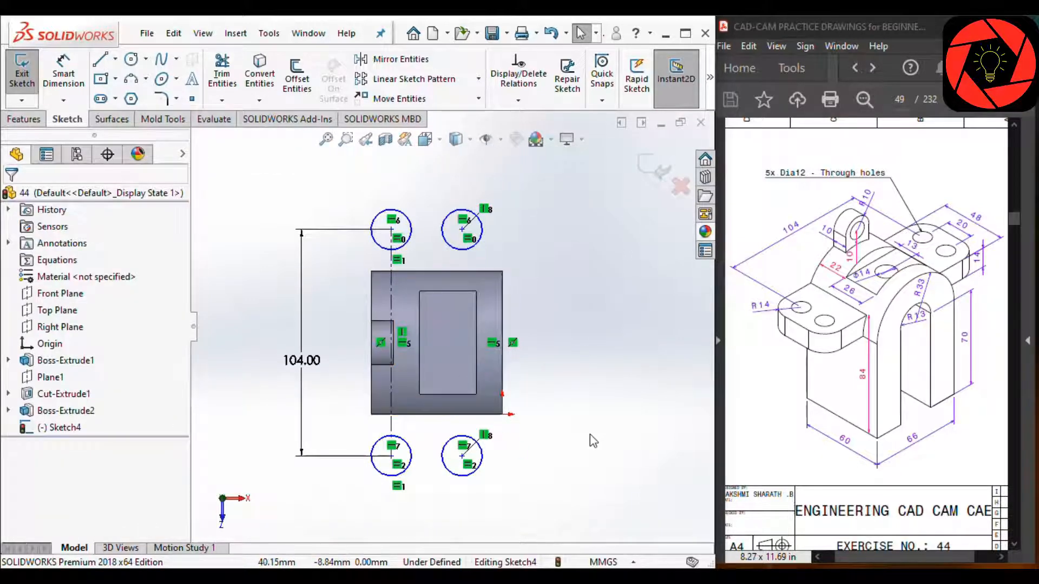
Dimension one of the equal circles to a 12 mm diameter and close the sketch
right_click_drag(599, 400, 597, 385)
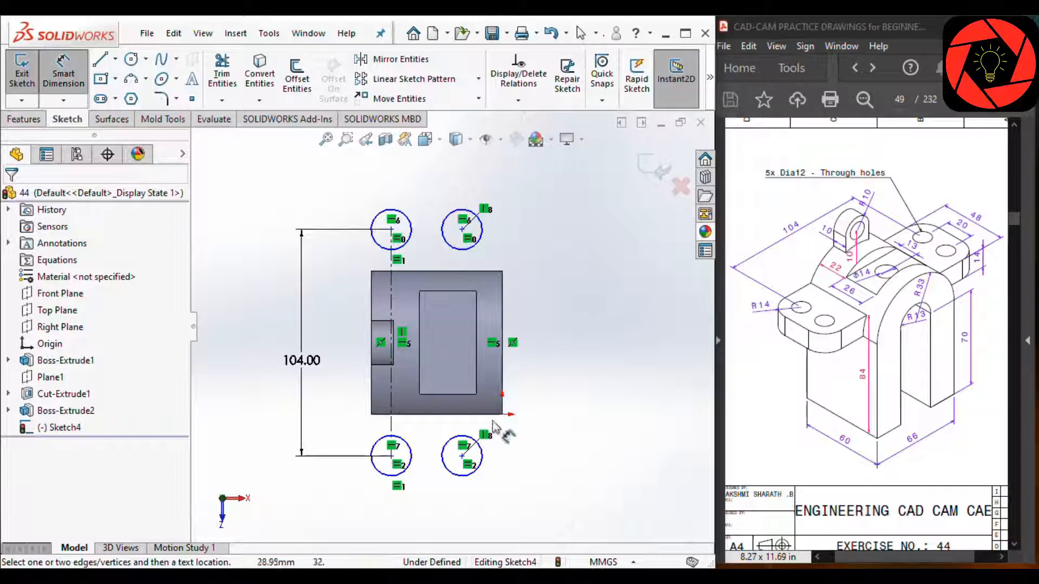
left_click(380, 476)
left_click(330, 495)
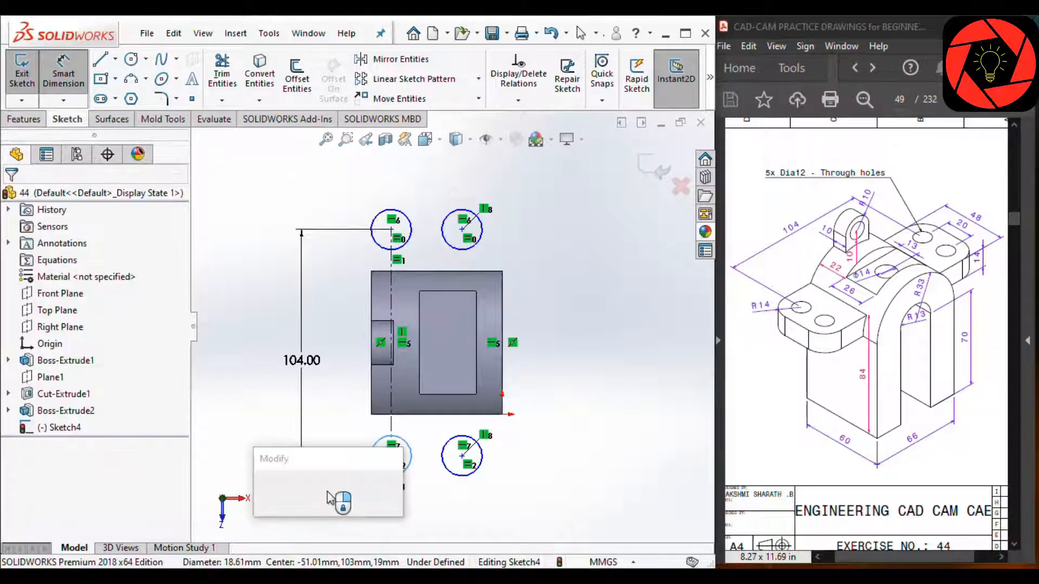
type("12")
key("Return")
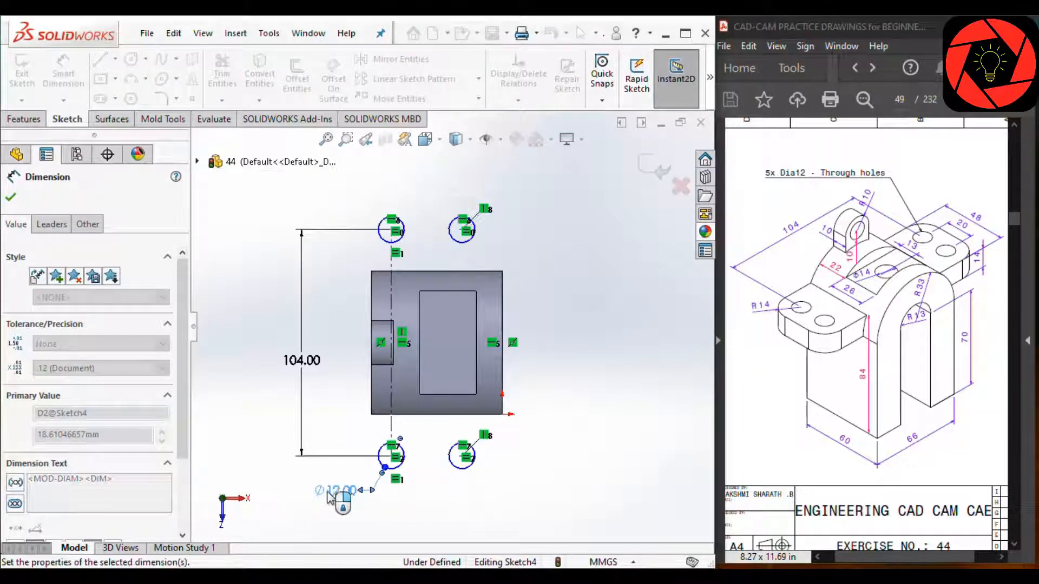
left_click(522, 457)
scroll(524, 460, "down", 1)
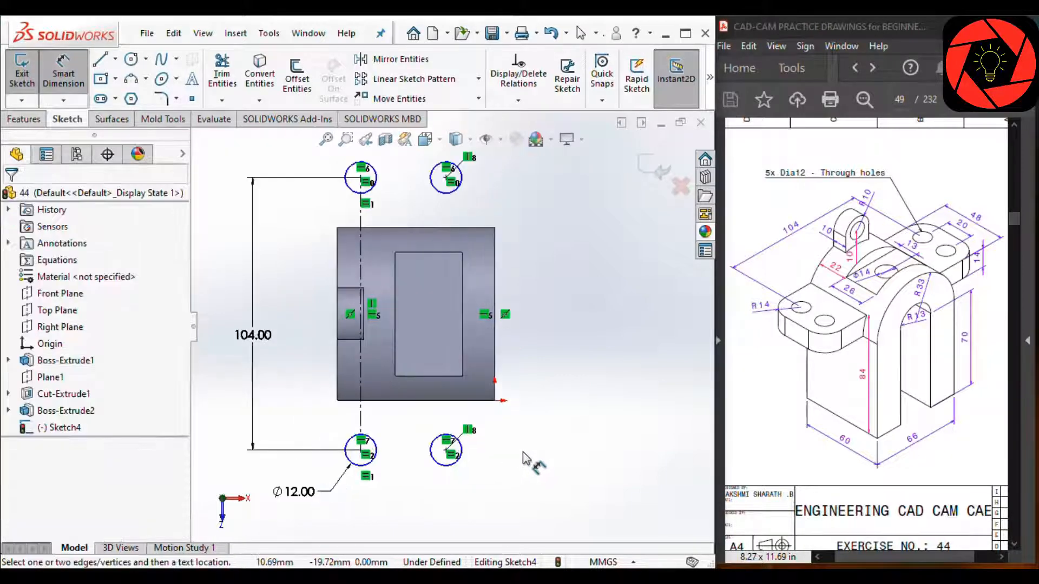
scroll(524, 411, "up", 2)
middle_click_drag(546, 389, 607, 226)
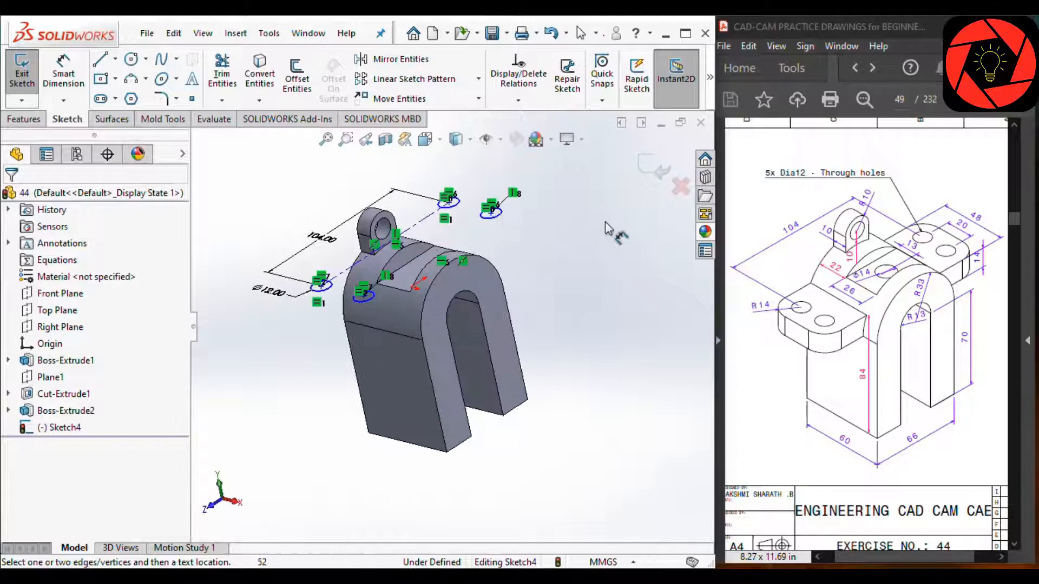
left_click(649, 166)
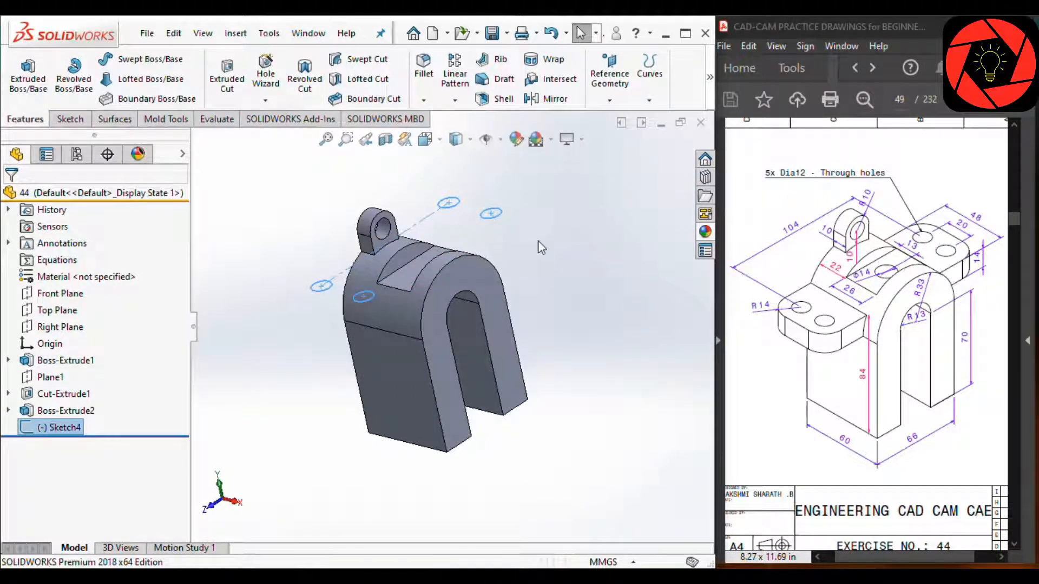
On the body's flat side face, sketch a corner rectangle about 31 by 13.5 mm upward from the face's upper corner on the lug side
middle_click_drag(557, 267, 400, 263)
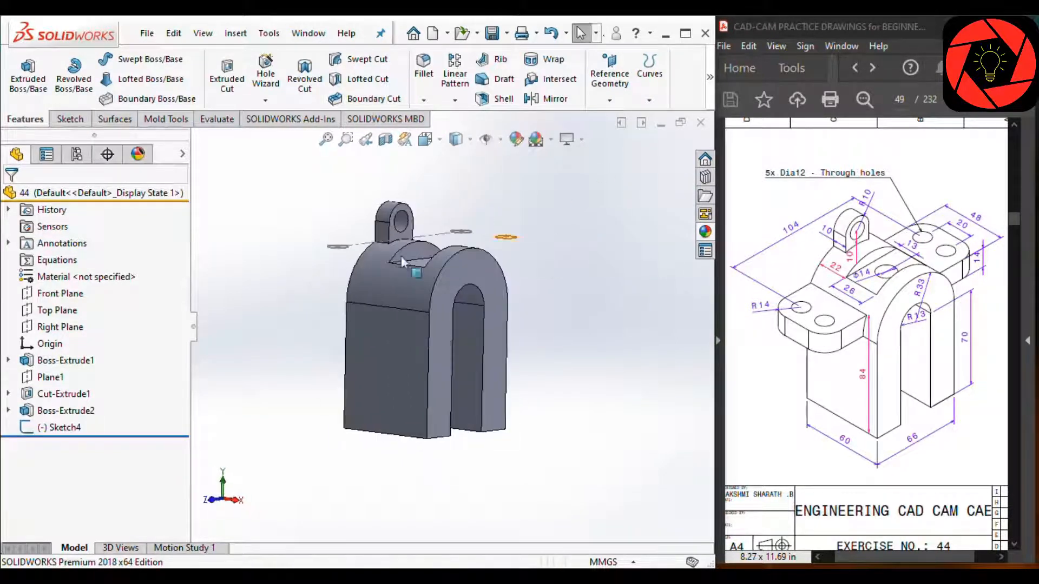
left_click(375, 338)
left_click(441, 299)
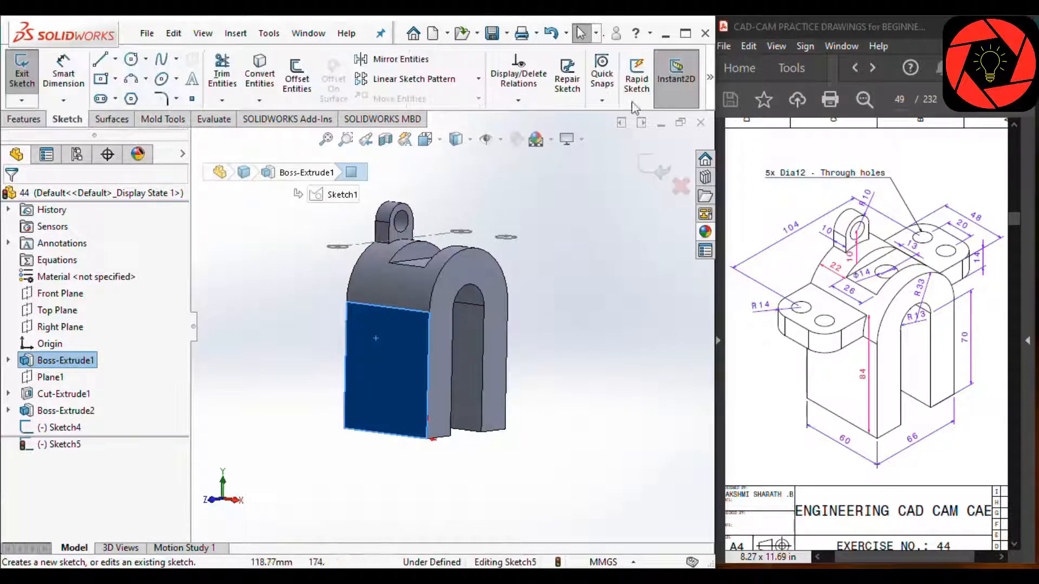
key("ctrl+8")
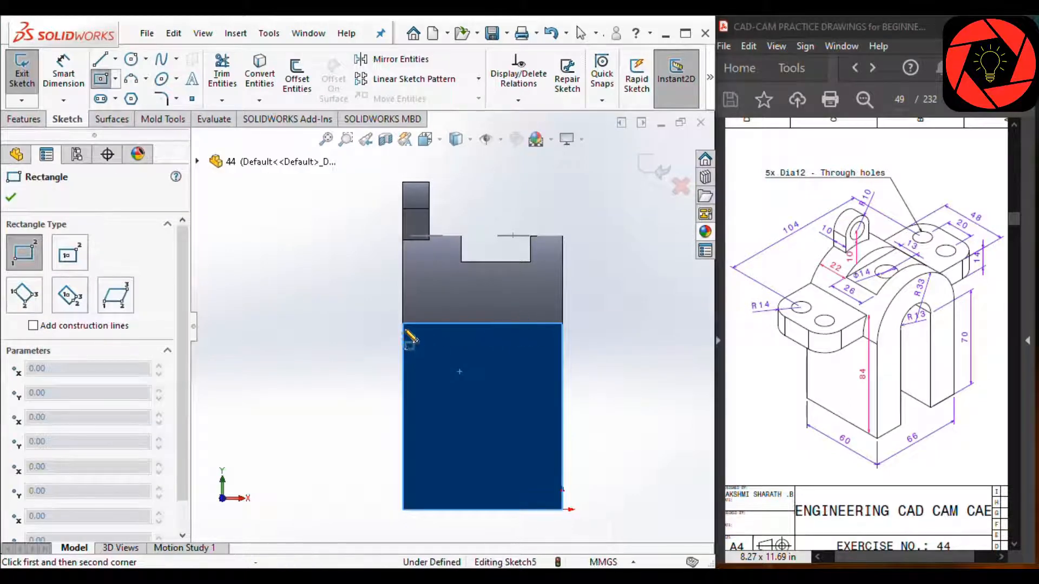
left_click(402, 324)
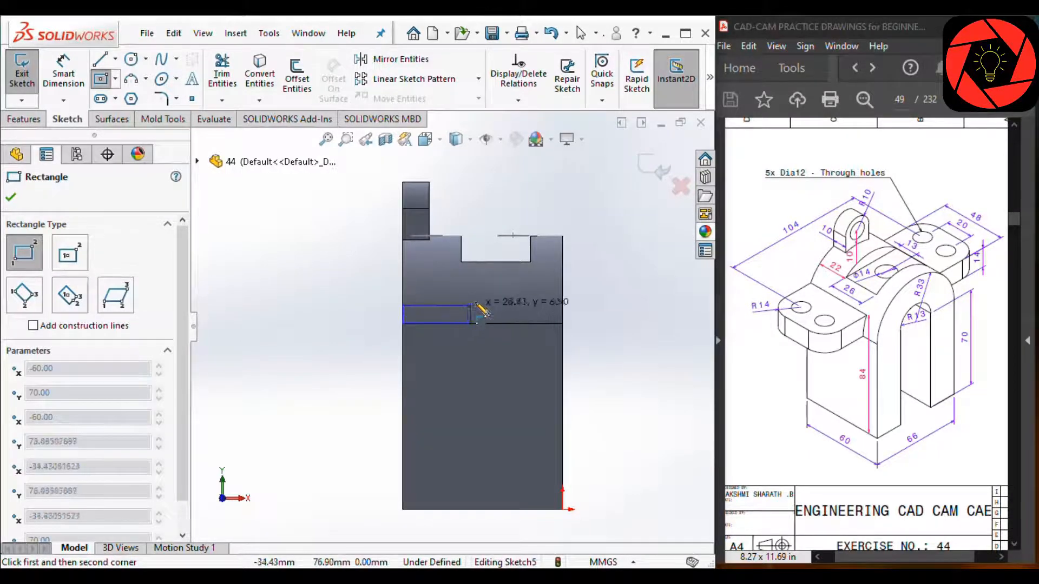
left_click(486, 288)
Dimension the rectangle's lower edge to 48 mm
right_click_drag(480, 425, 475, 373)
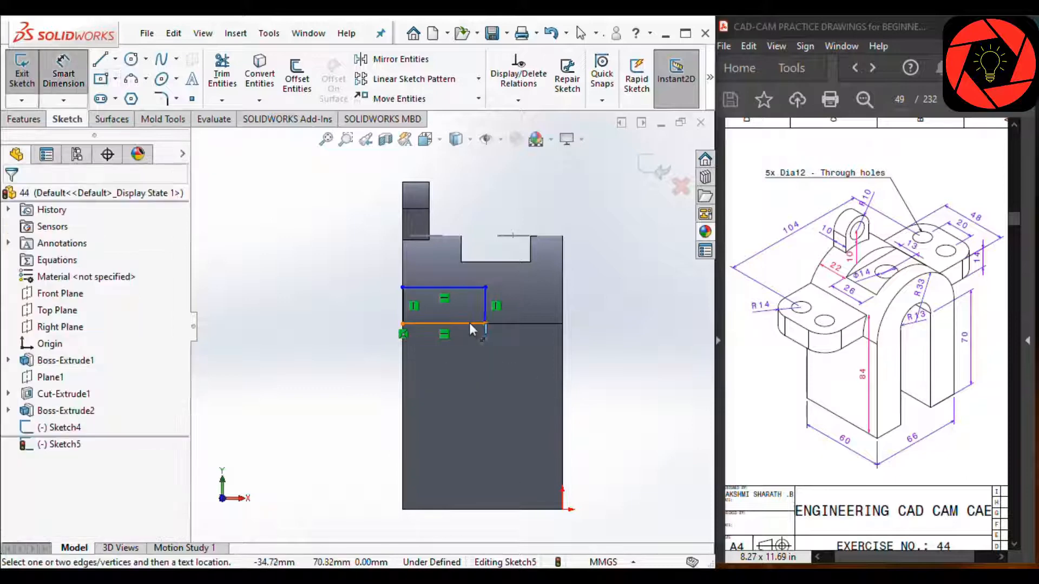
left_click(466, 323)
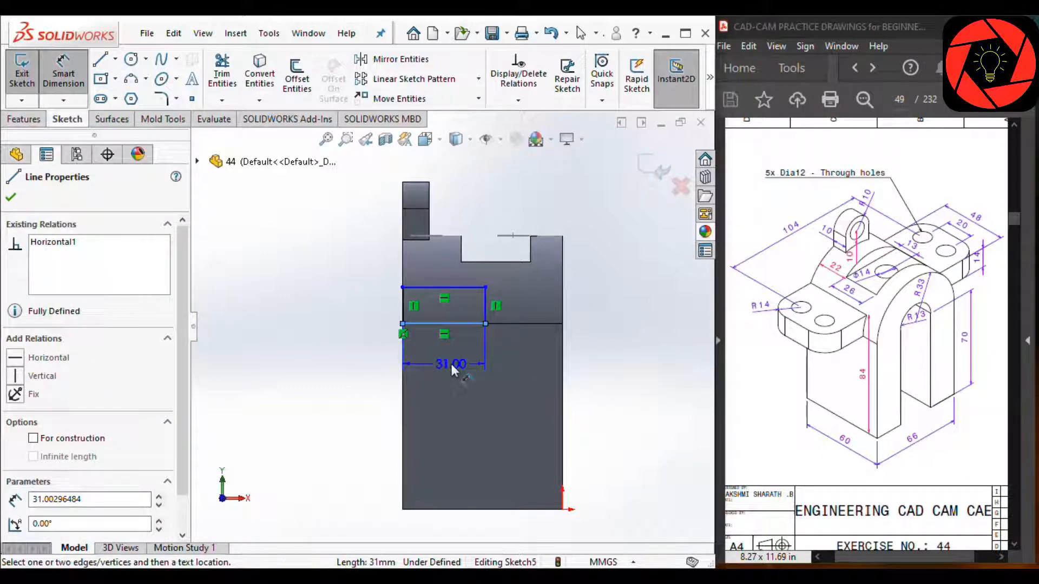
left_click(450, 361)
key("Return")
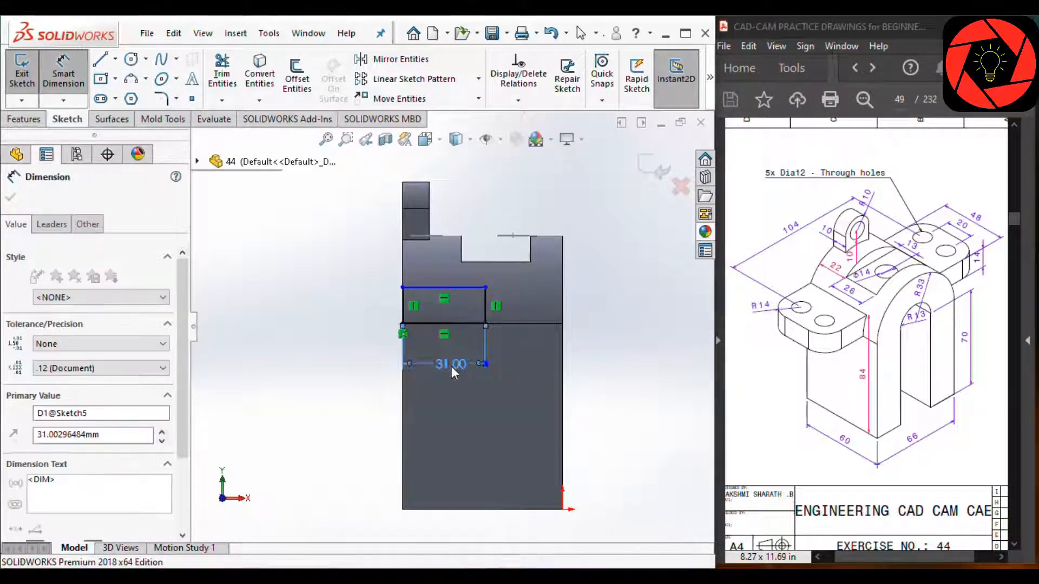
Dimension the rectangle's vertical edge on the lug side to 14 mm
scroll(440, 348, "up", 2)
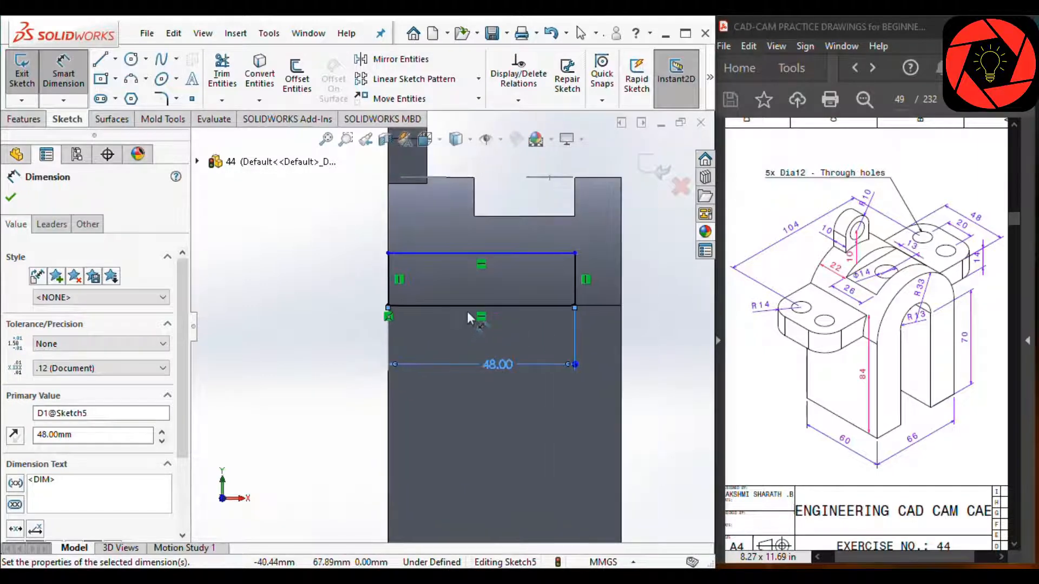
scroll(467, 312, "up", 2)
scroll(470, 288, "down", 2)
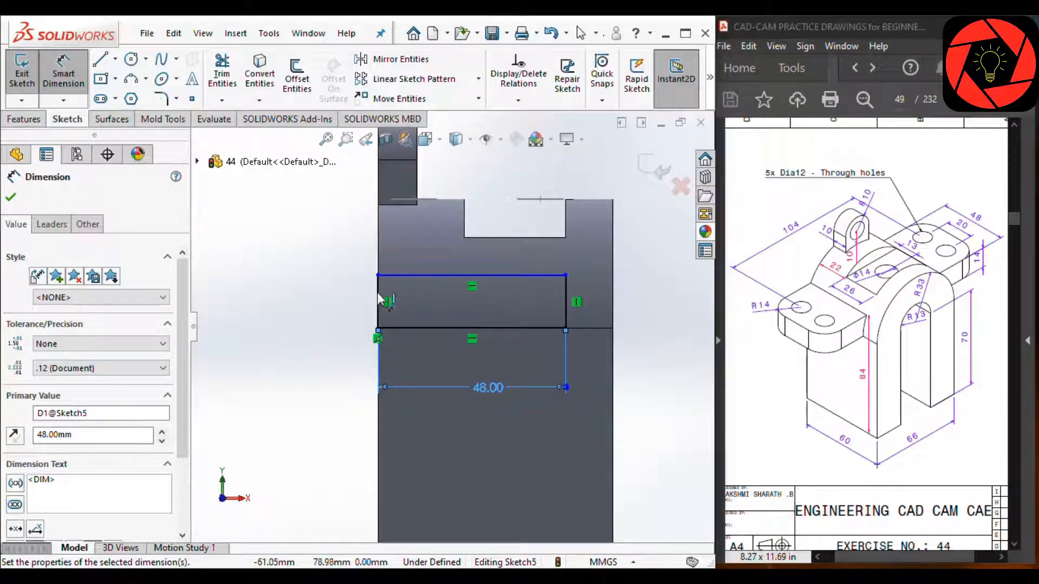
left_click(359, 300)
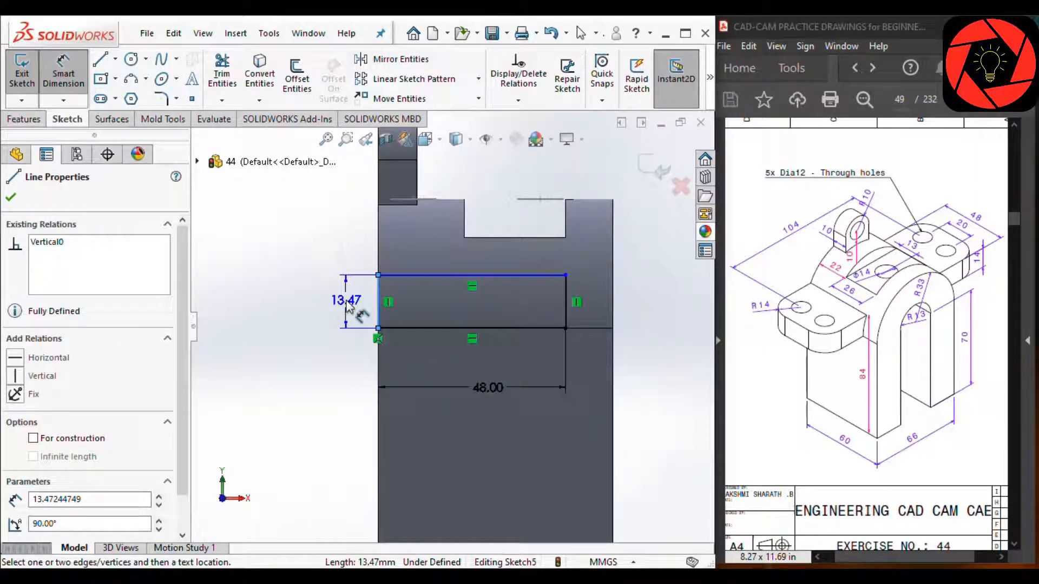
left_click(349, 307)
type("14")
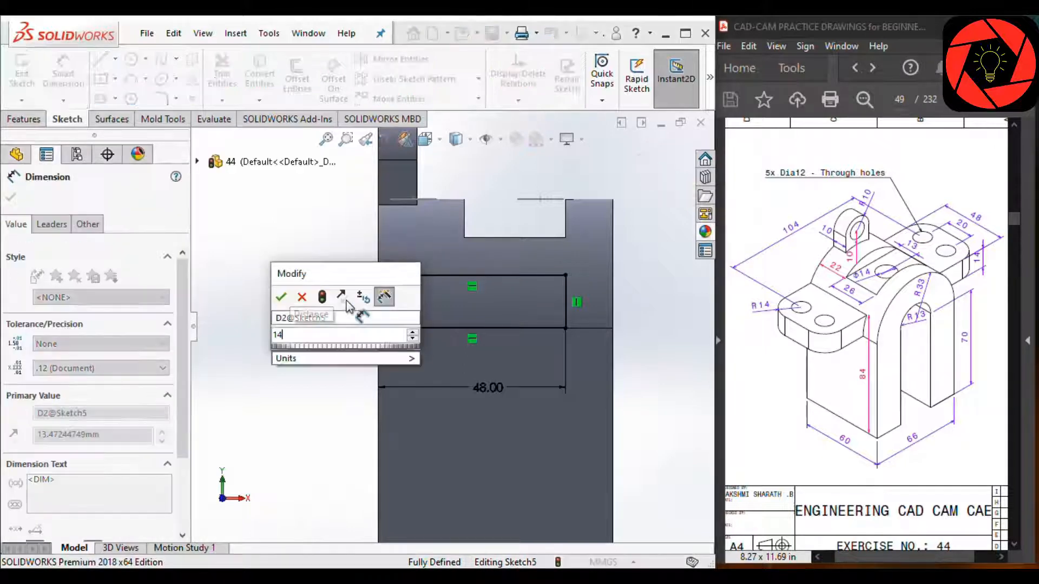
key("Return")
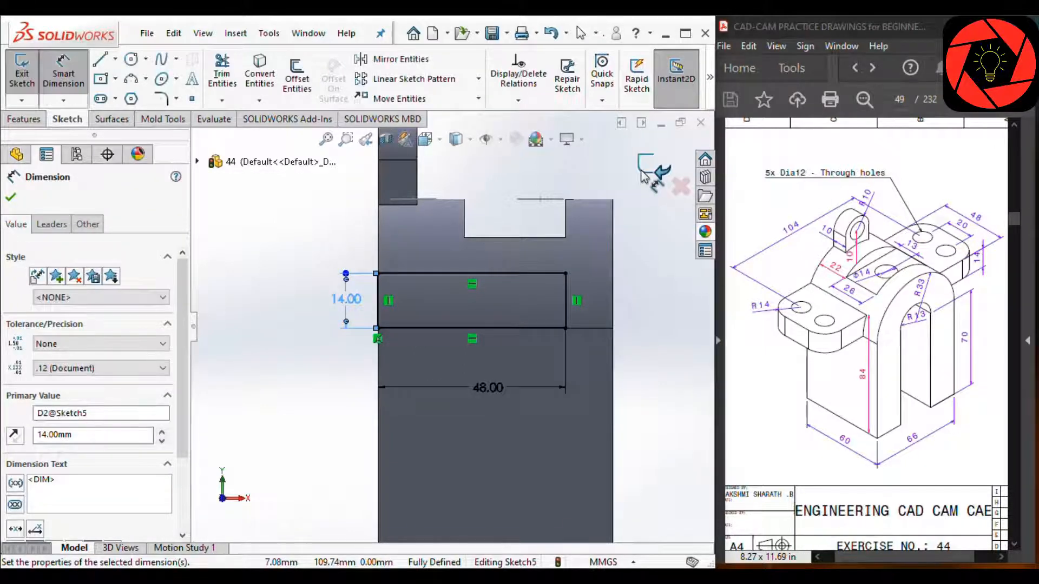
Extrude the rectangle as a boss with the Up To Vertex end condition, ending at the lug-side circle's centre point, with merge result on
left_click(23, 119)
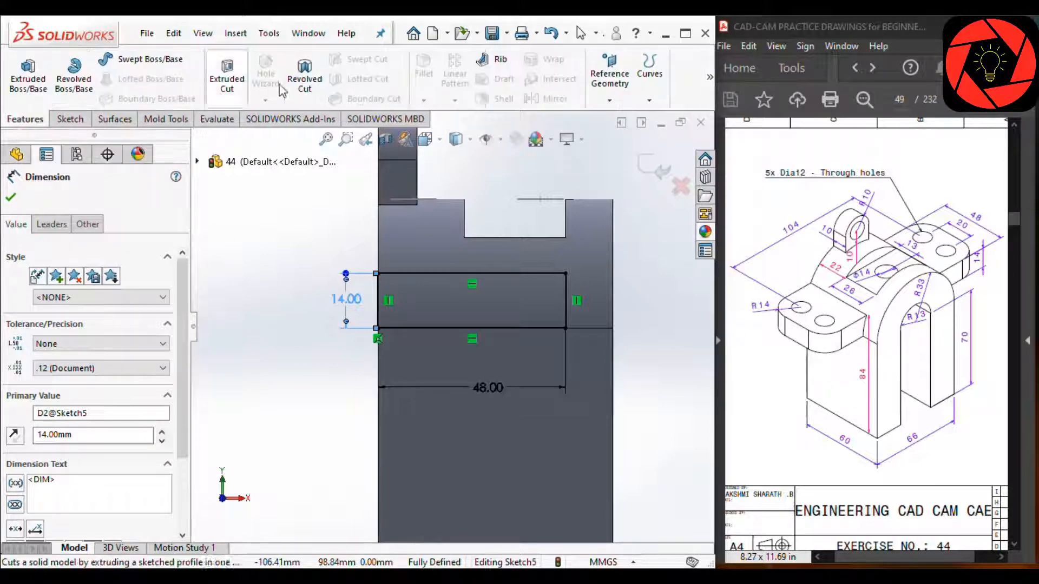
left_click(28, 73)
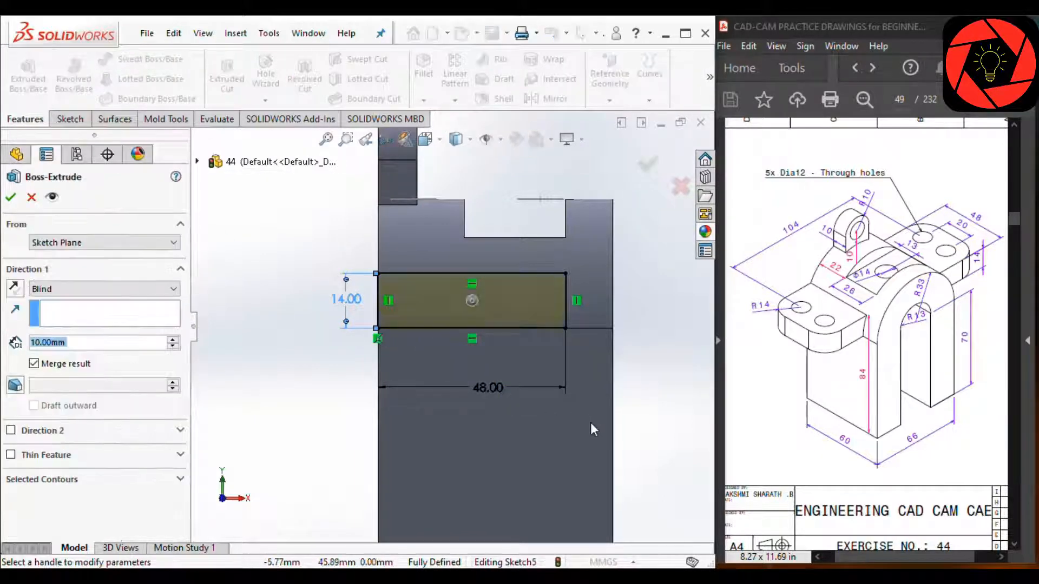
left_click(141, 292)
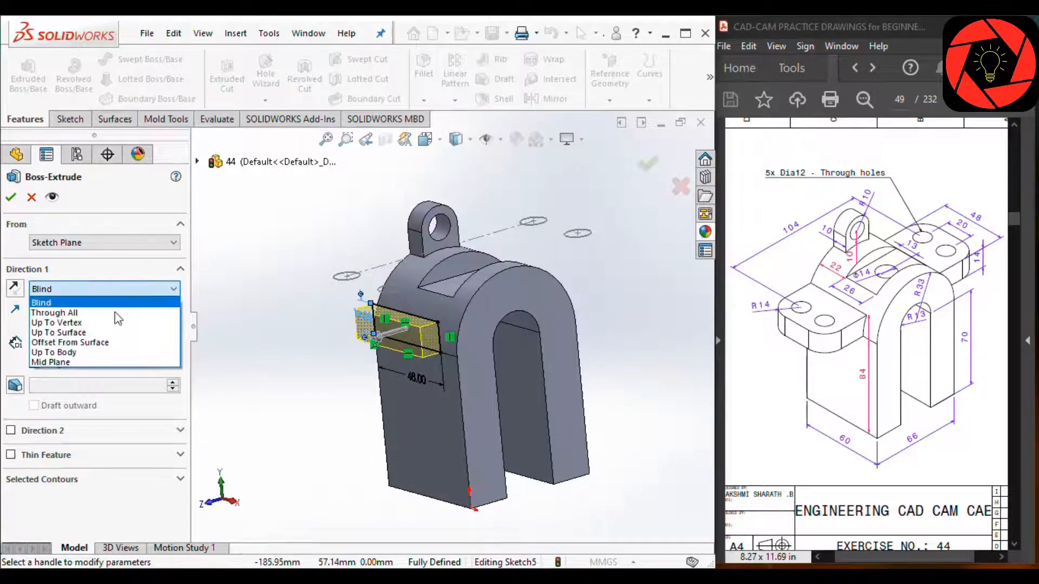
left_click(71, 323)
scroll(357, 284, "down", 4)
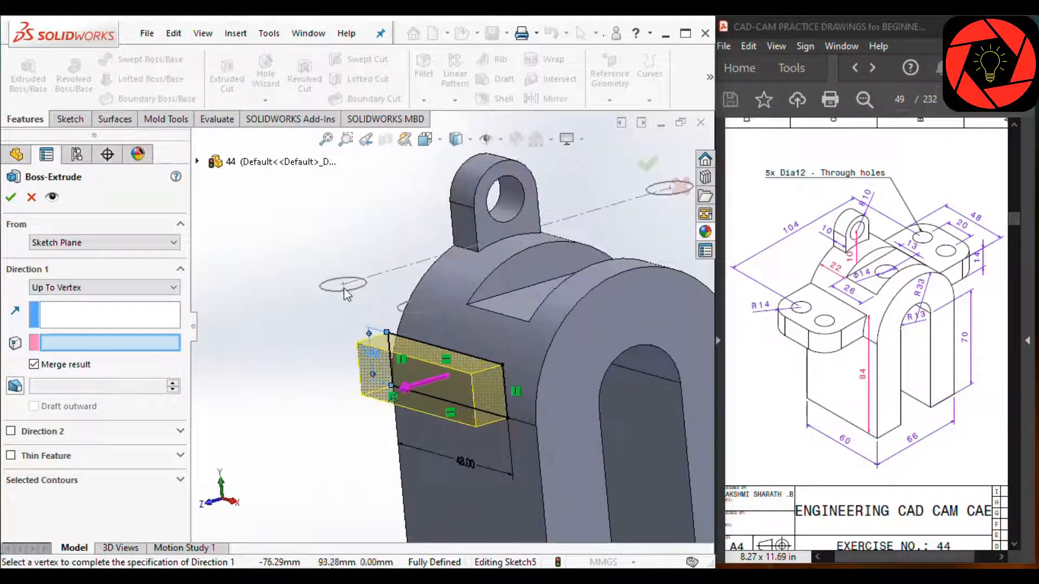
left_click(336, 311)
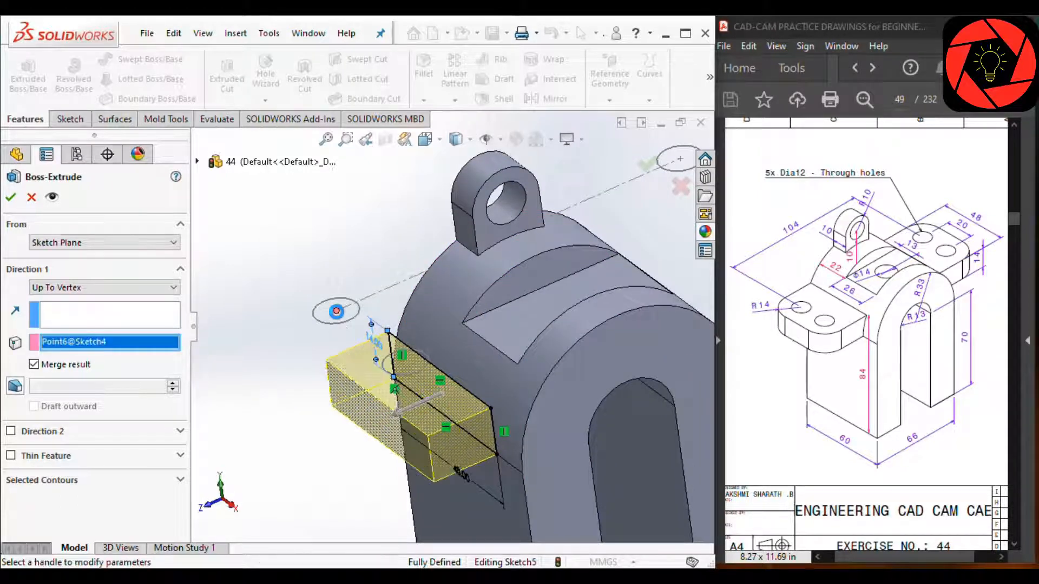
key("Return")
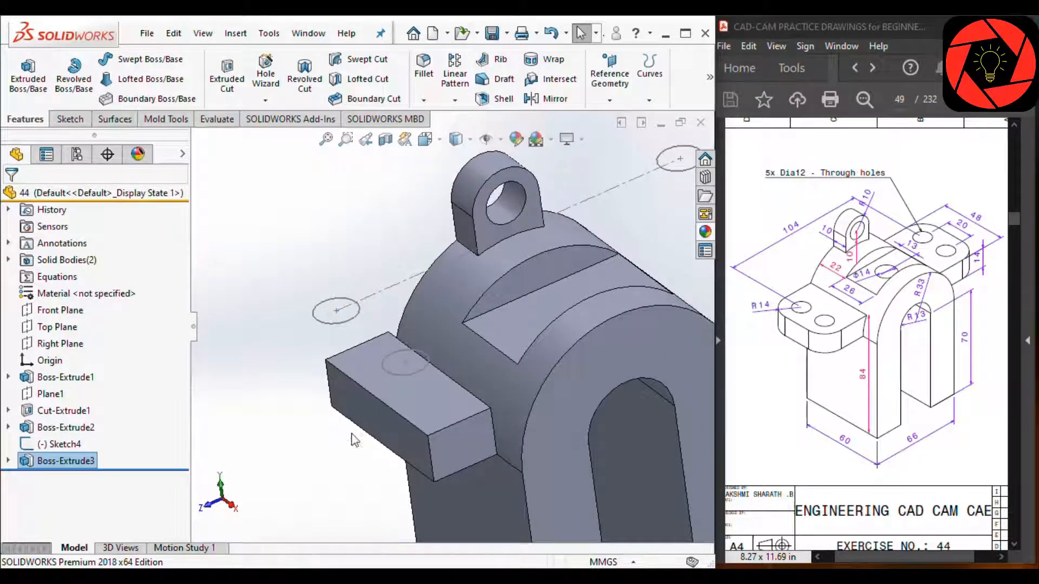
Start a sketch on the side flange's outer end face and convert the face's outline into sketch entities
left_click(377, 412)
left_click(444, 367)
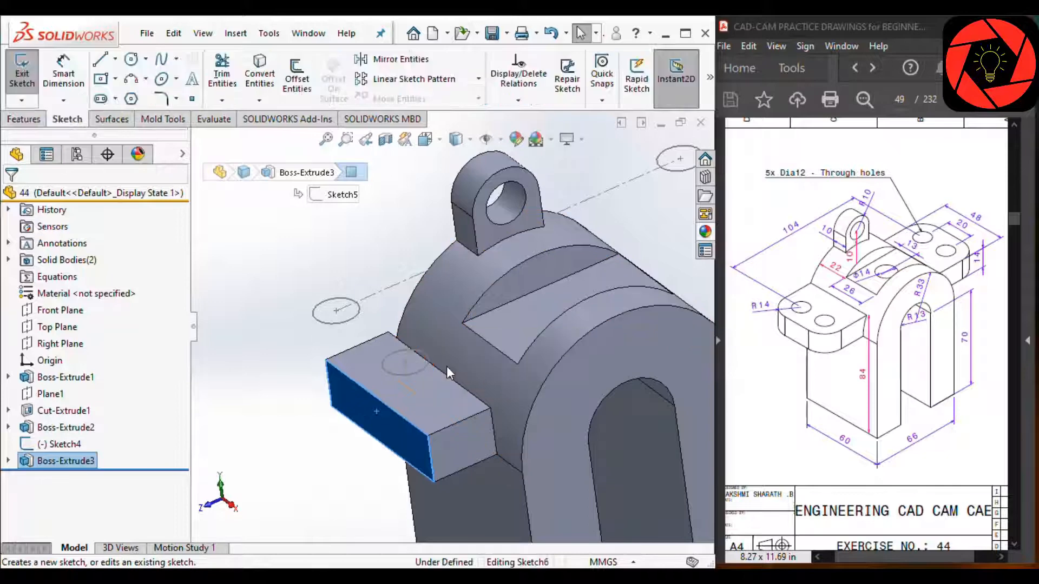
left_click(686, 142)
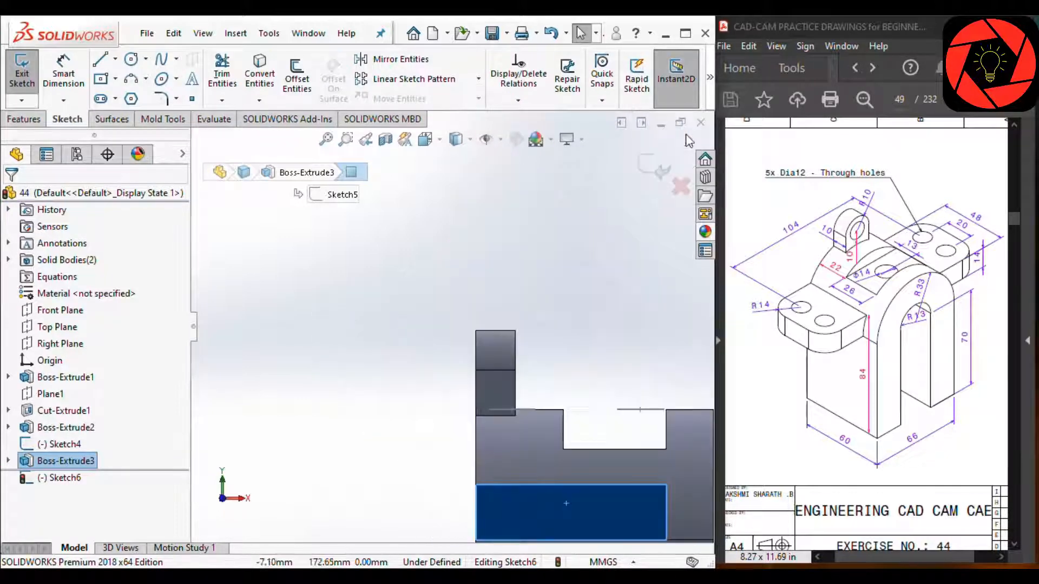
scroll(491, 323, "down", 1)
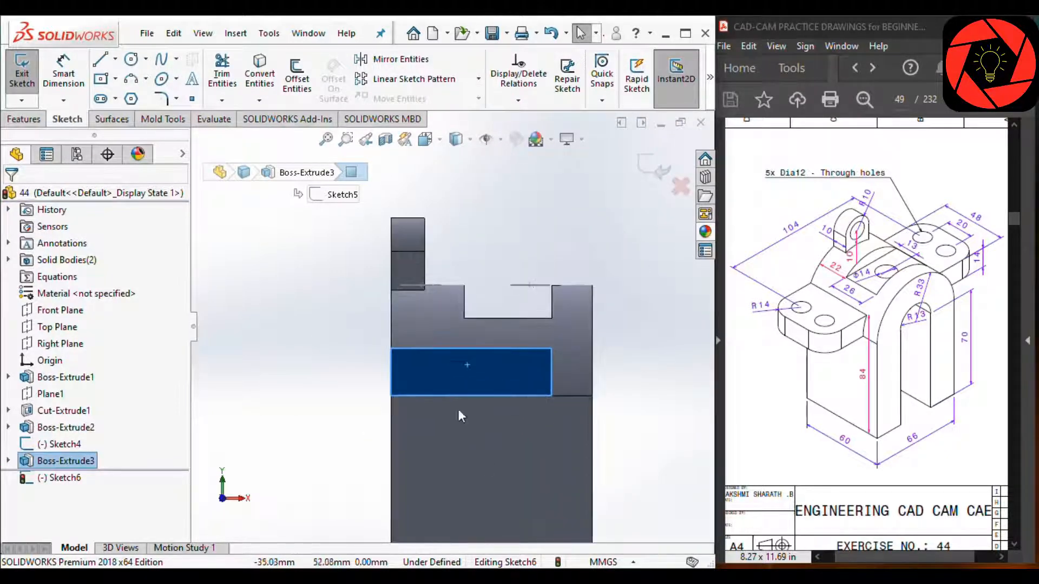
left_click(258, 81)
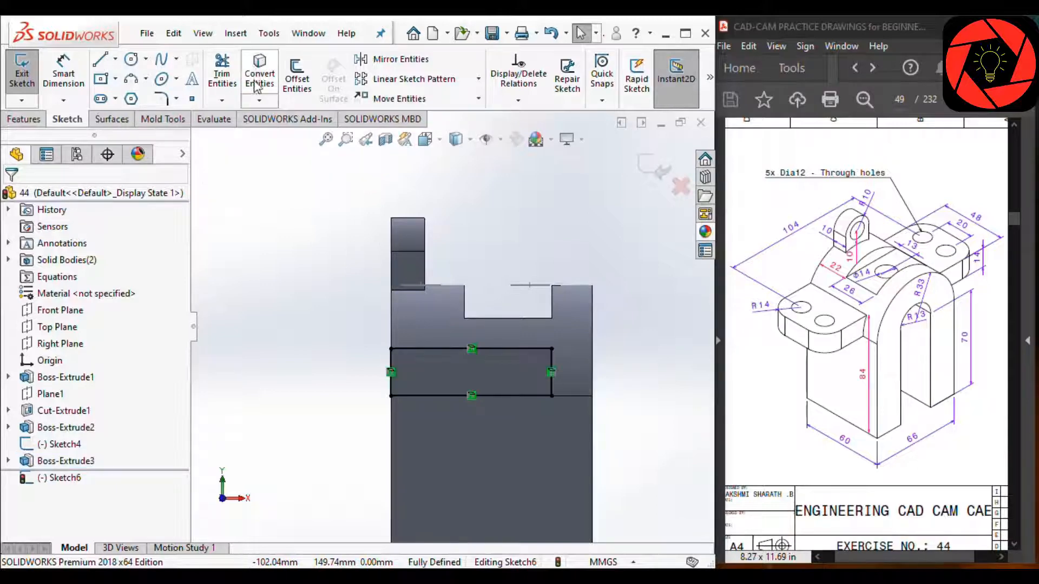
Extrude the converted rectangle outward as a blind boss with a depth of 14 mm
left_click(25, 119)
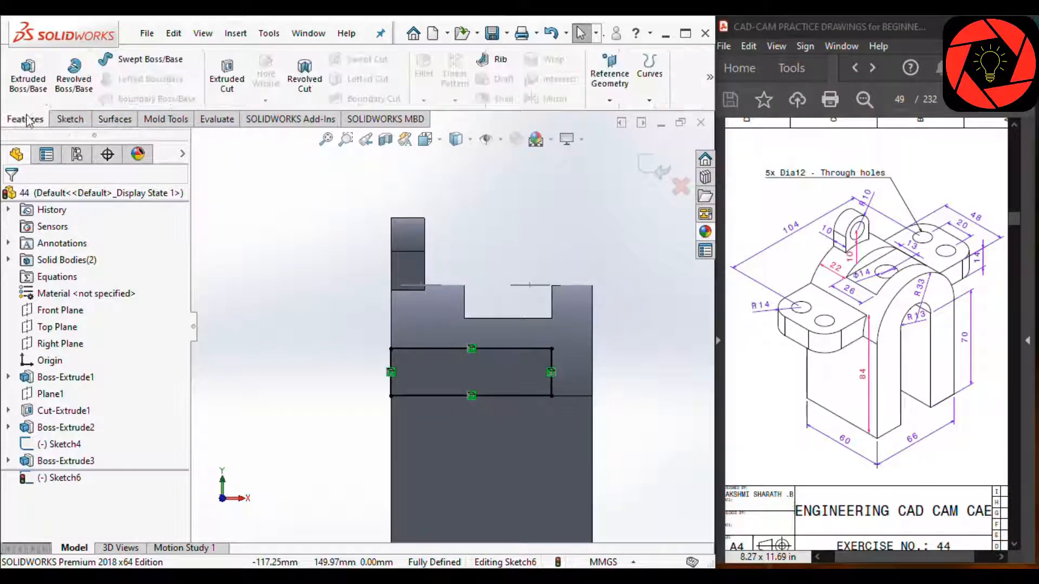
left_click(29, 82)
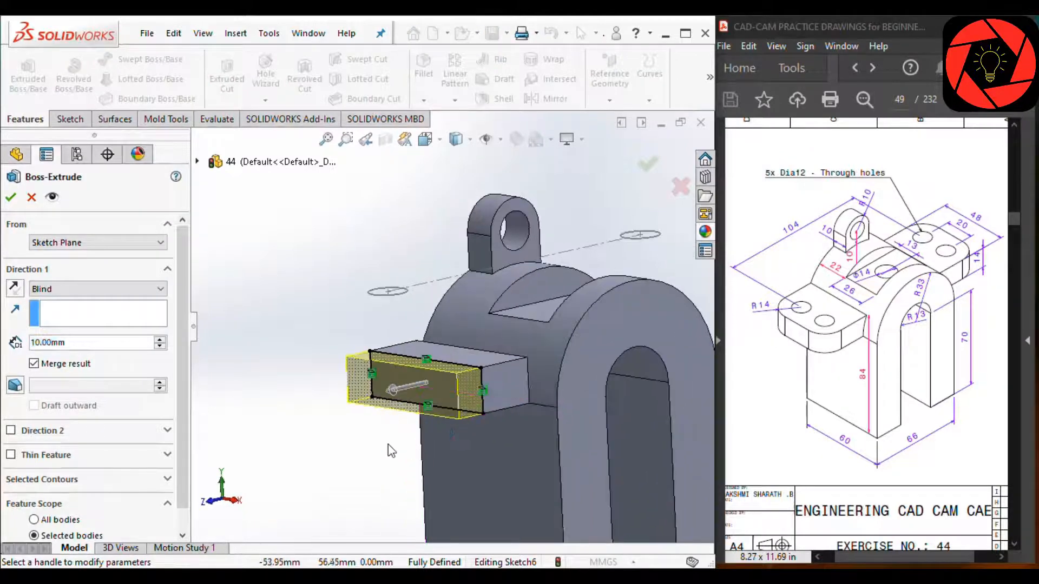
left_click(75, 343)
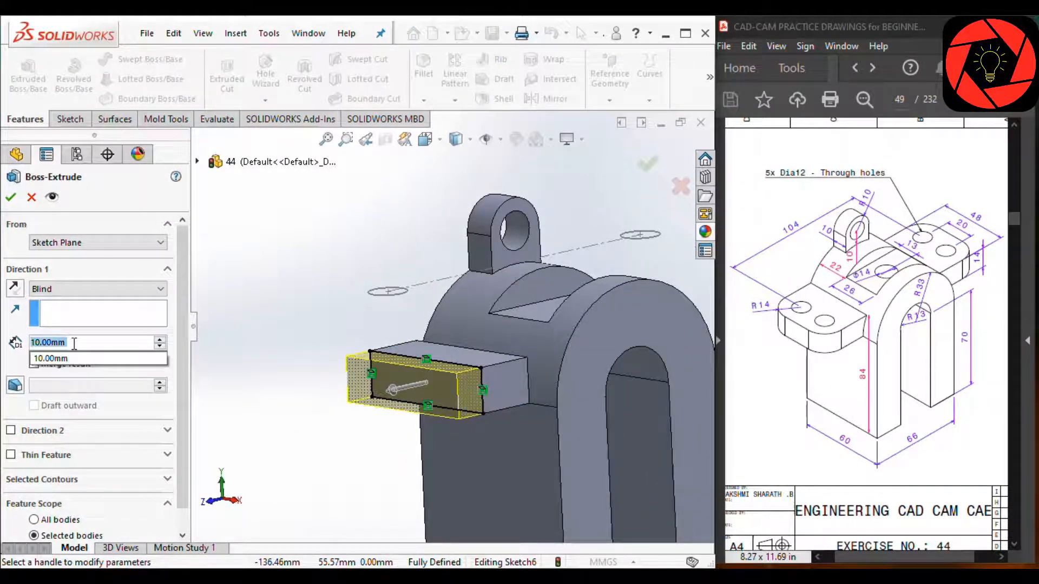
type("14")
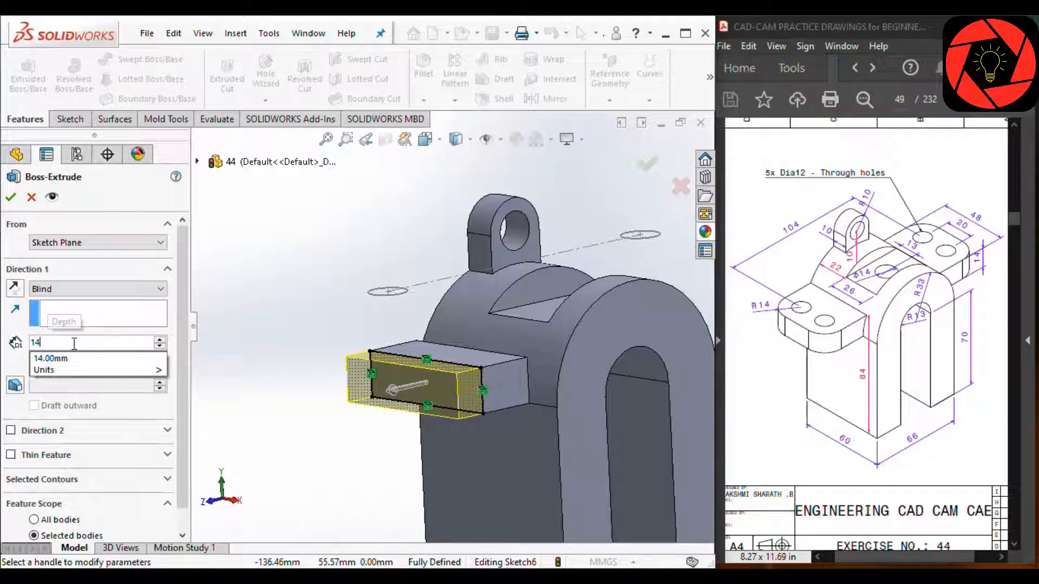
key("Return")
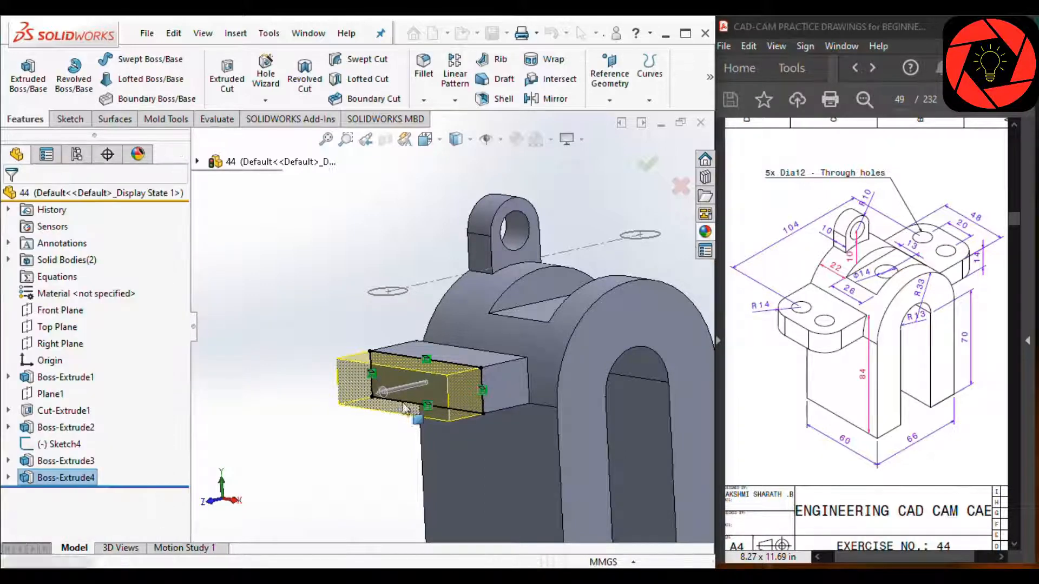
Fillet the two outer vertical edges of the side flange with a 14 mm radius
middle_click_drag(413, 412, 447, 458)
scroll(449, 411, "down", 4)
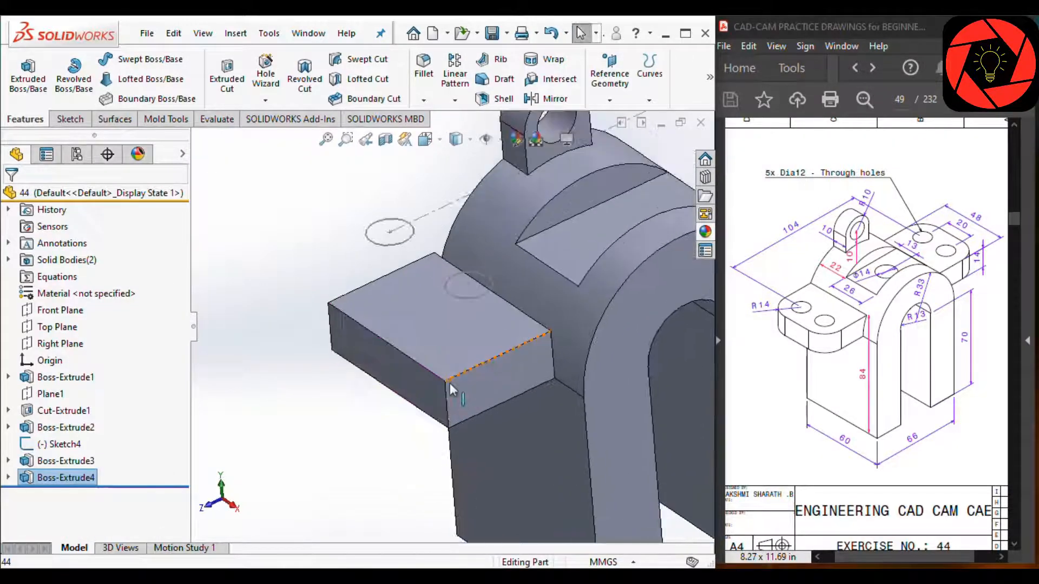
left_click(304, 301)
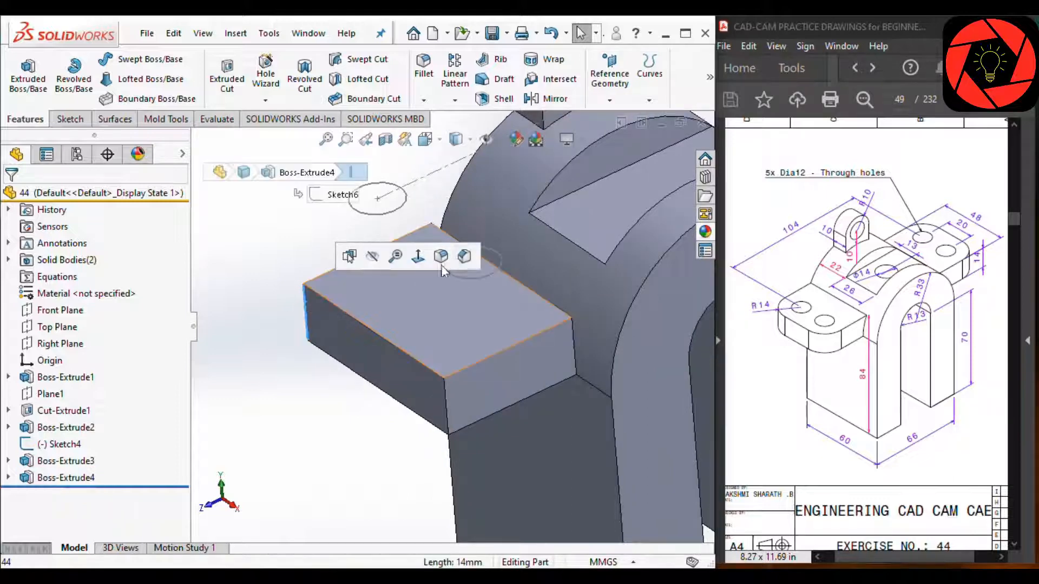
left_click(445, 390)
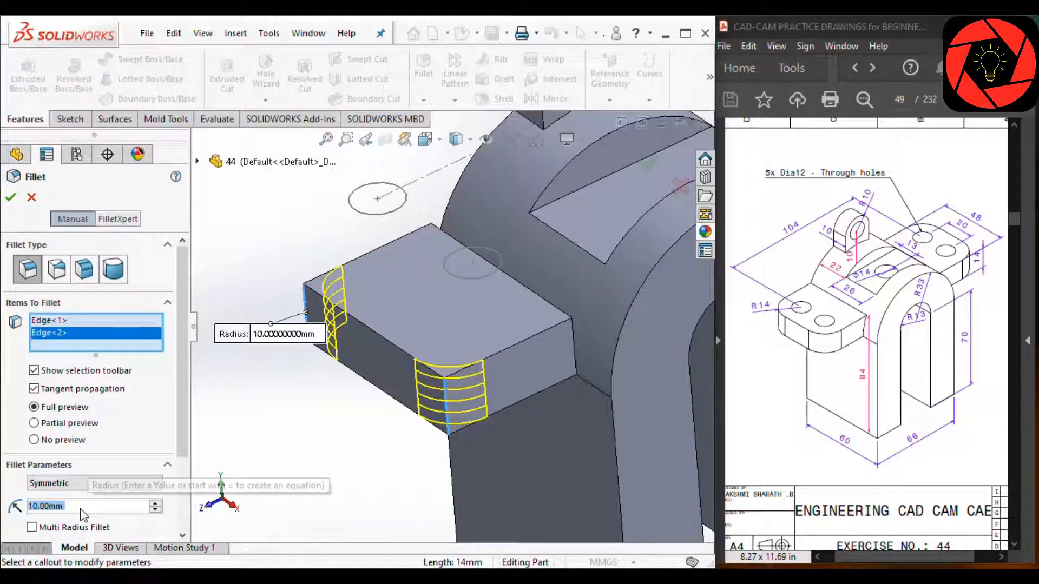
type("14")
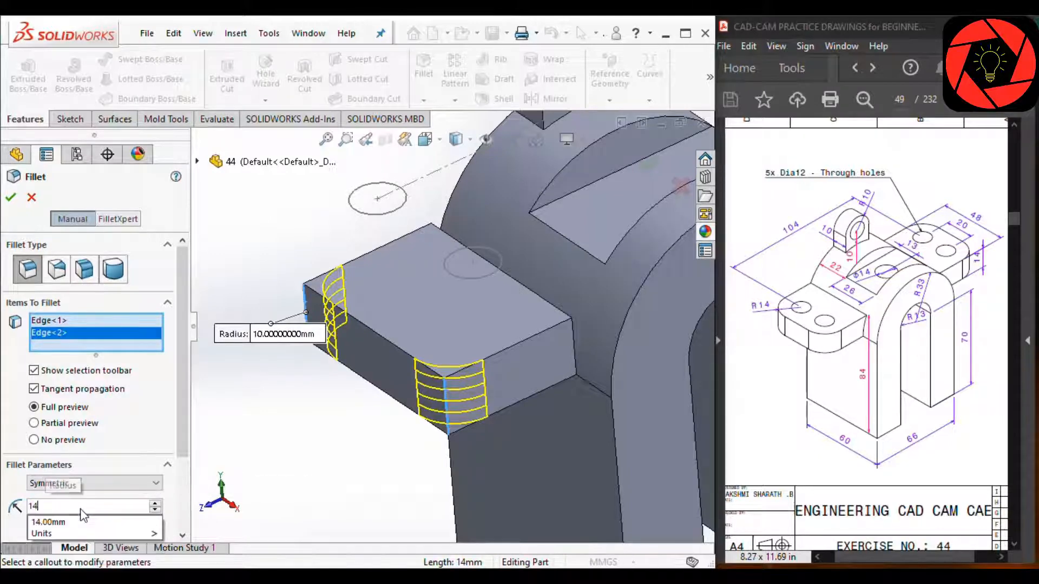
key("Return")
key("Return")
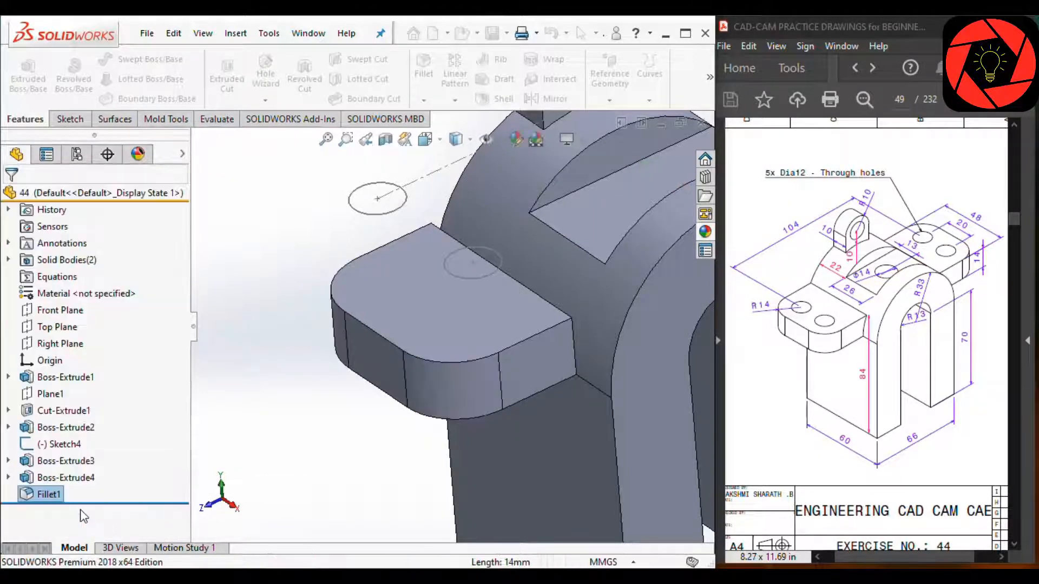
Edit the hole-circle sketch, dimension the centre distance between the two circles over the flange to 20 mm, and exit the sketch
middle_click_drag(378, 417, 413, 355)
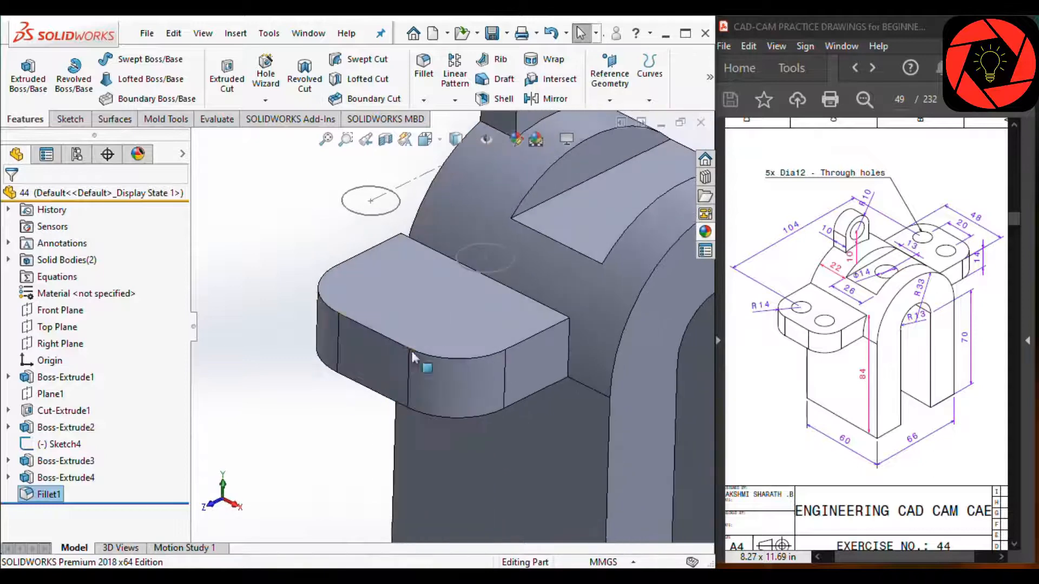
scroll(352, 194, "up", 2)
left_click(393, 237)
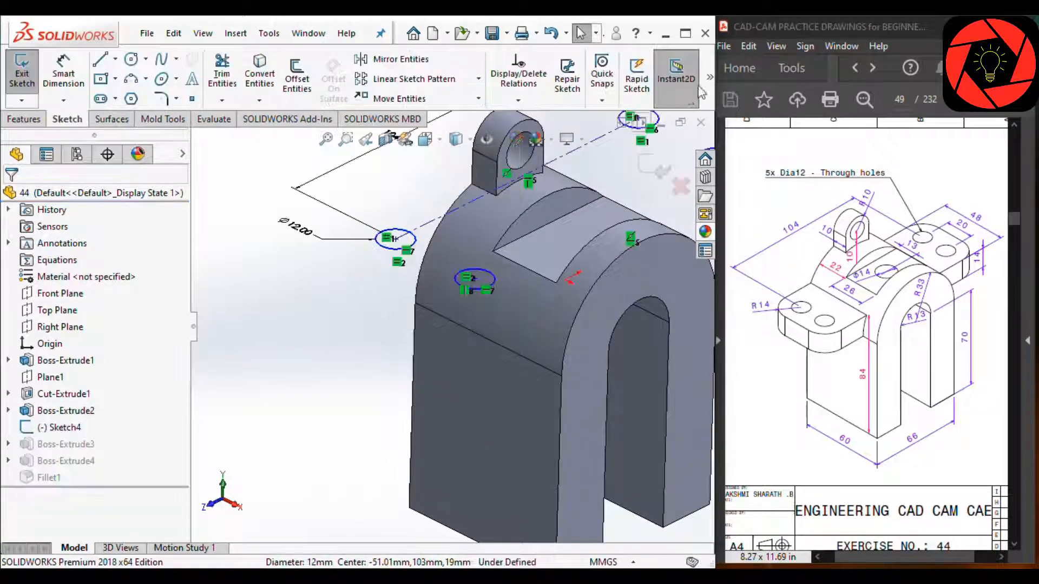
left_click(709, 77)
left_click(698, 142)
scroll(452, 327, "up", 3)
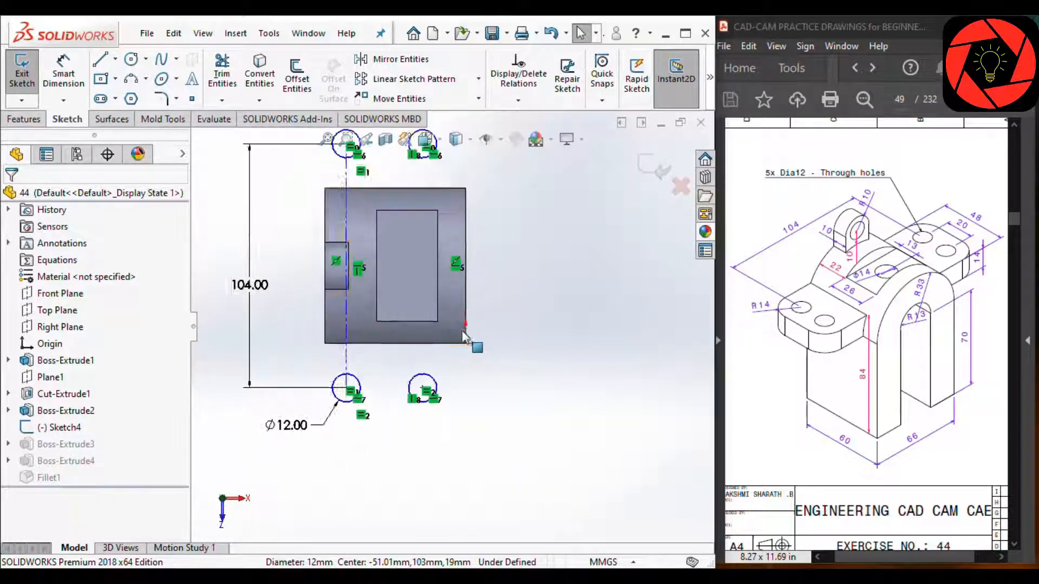
right_click_drag(510, 363, 512, 341)
scroll(367, 382, "down", 4)
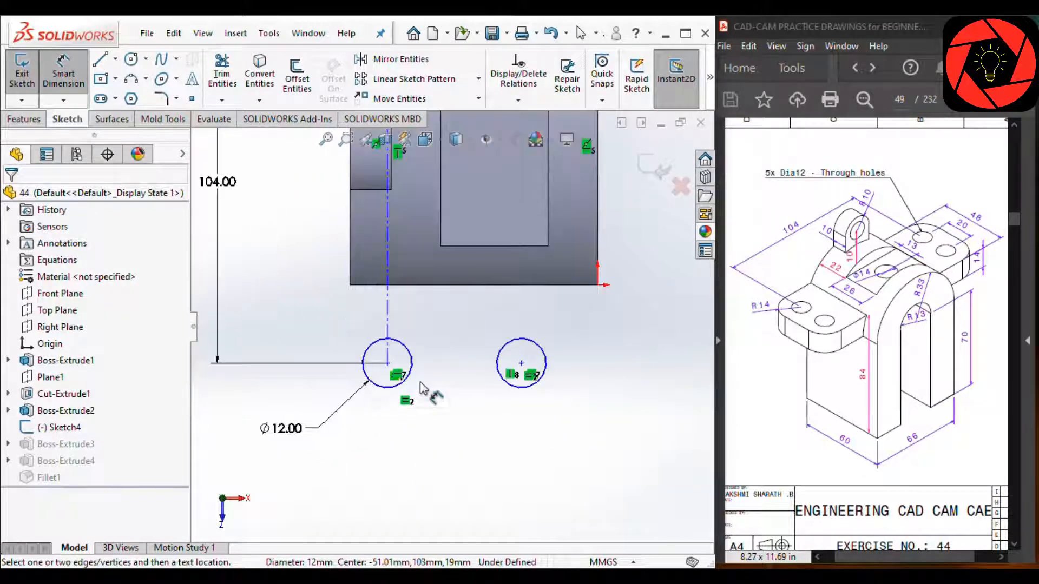
scroll(388, 367, "down", 3)
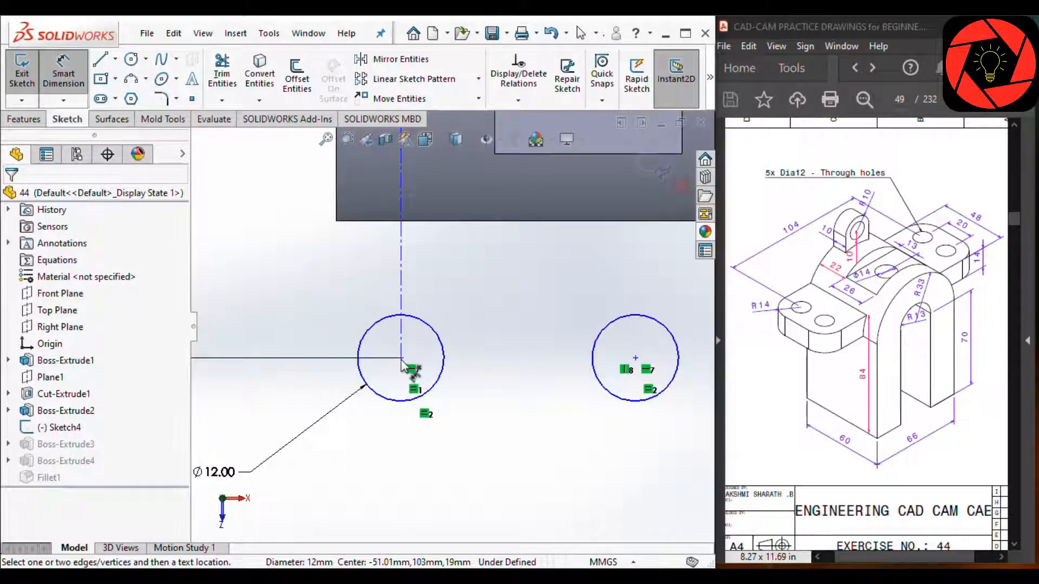
scroll(444, 351, "down", 2)
scroll(681, 346, "up", 3)
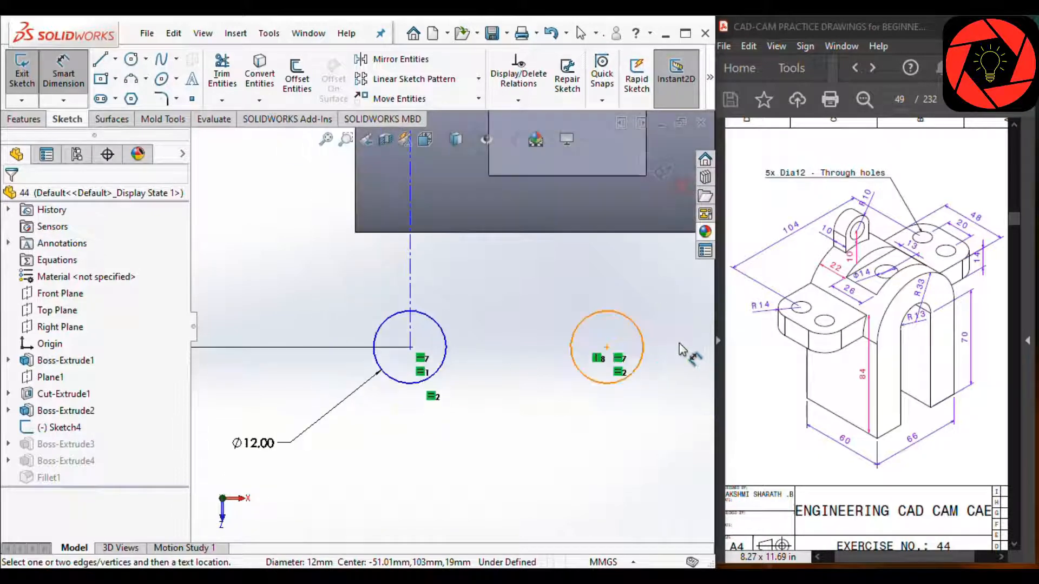
left_click(606, 348)
left_click(410, 347)
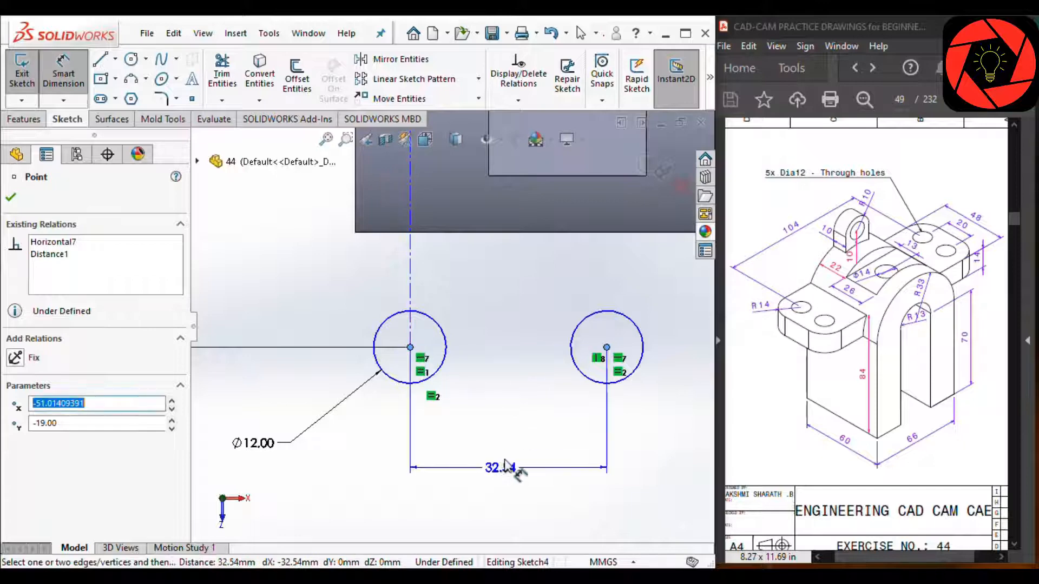
left_click(508, 467)
type("2")
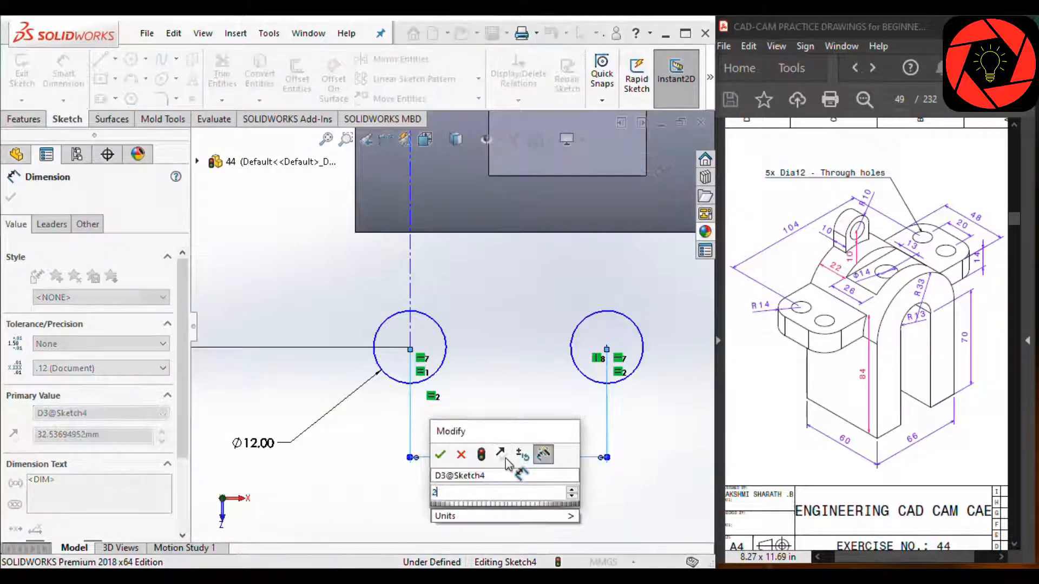
type("0")
key("Return")
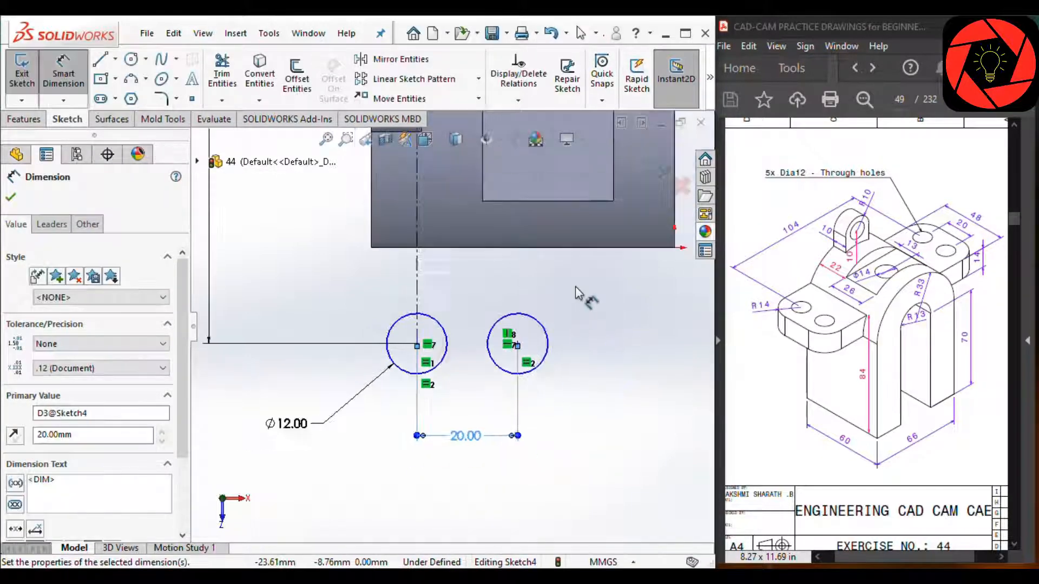
left_click(589, 306)
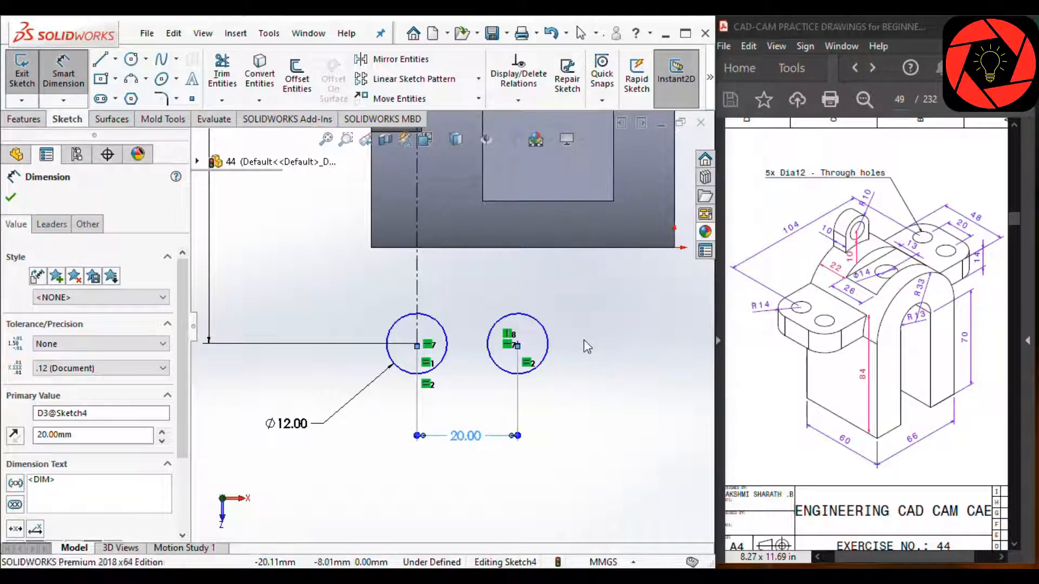
scroll(453, 291, "up", 3)
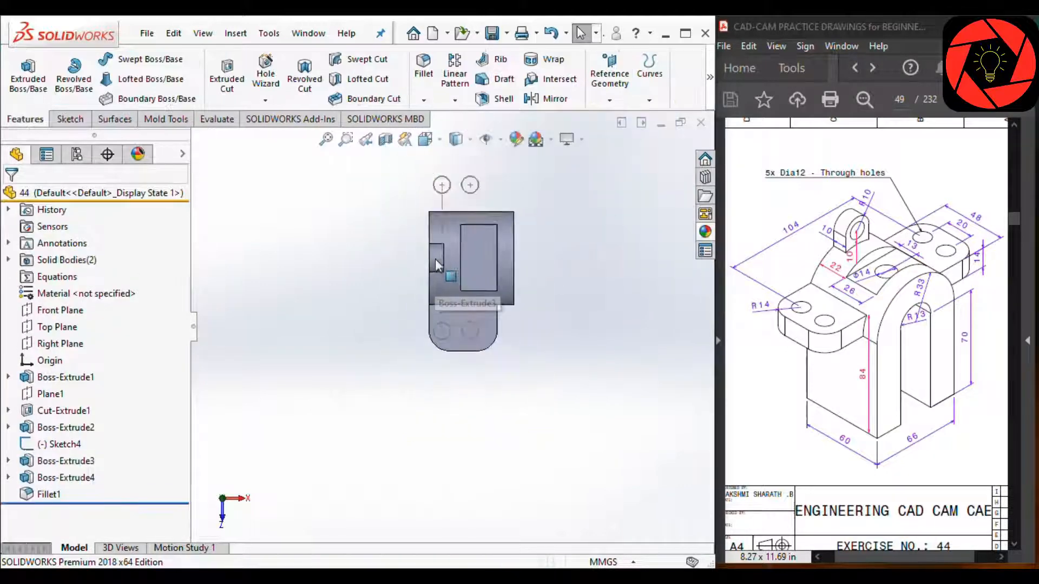
Edit the side flange's boss extrusion and enable a second direction with the Up To Surface end condition
scroll(432, 258, "down", 3)
scroll(456, 197, "up", 2)
scroll(458, 197, "down", 1)
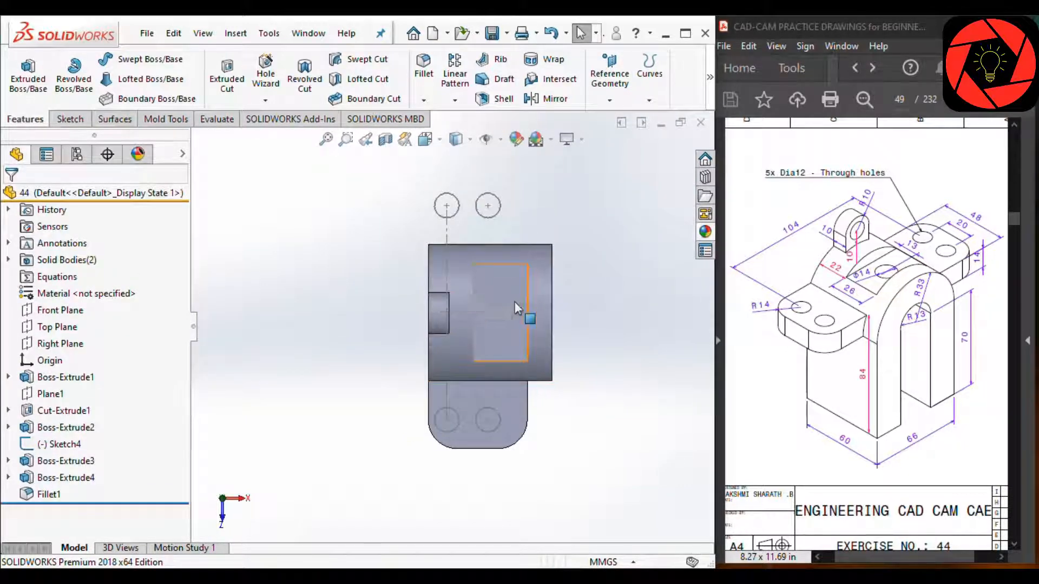
middle_click_drag(514, 301, 434, 299)
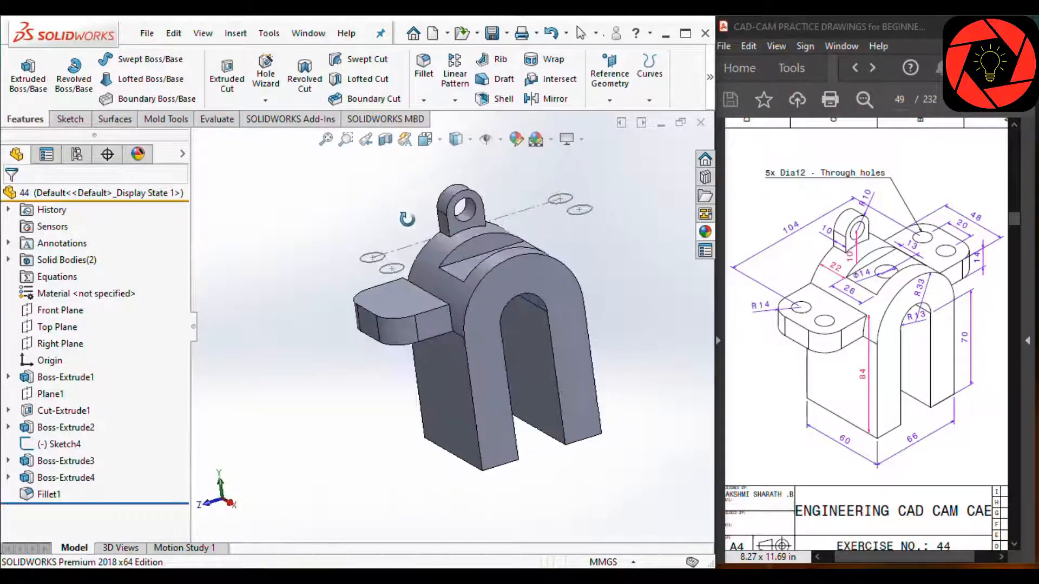
scroll(435, 300, "down", 2)
left_click(402, 307)
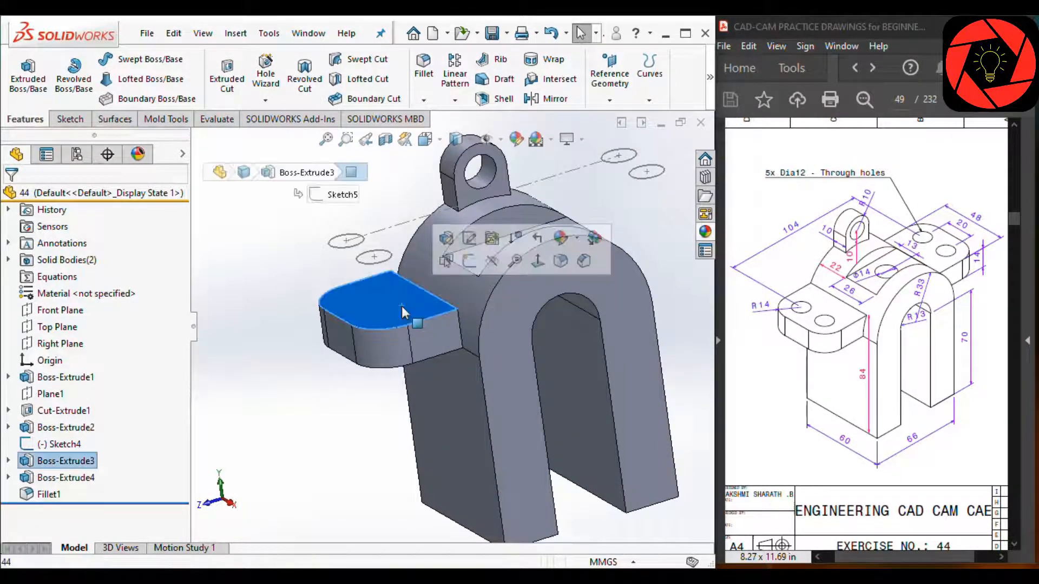
left_click(437, 334)
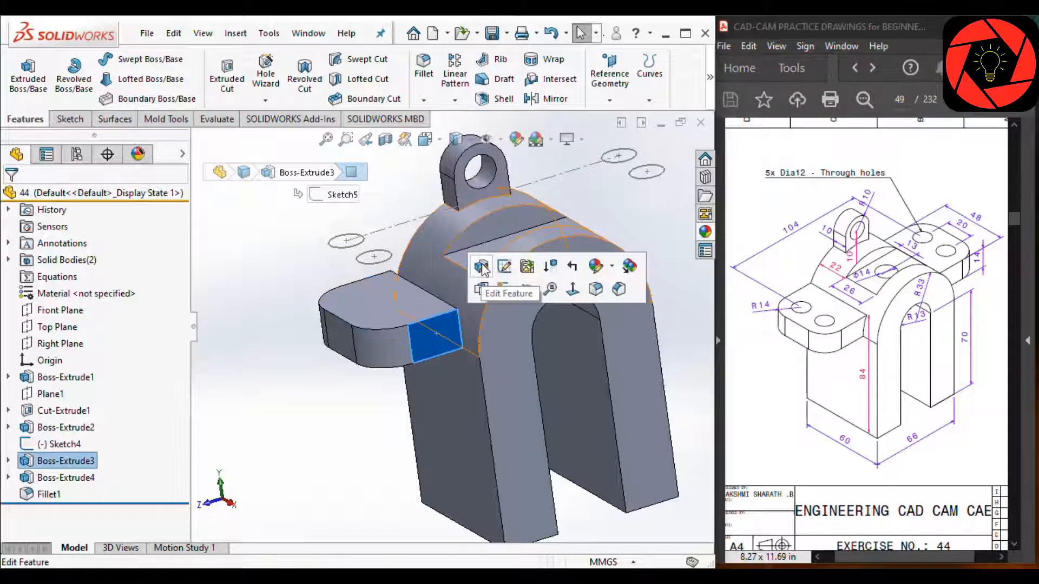
left_click(483, 265)
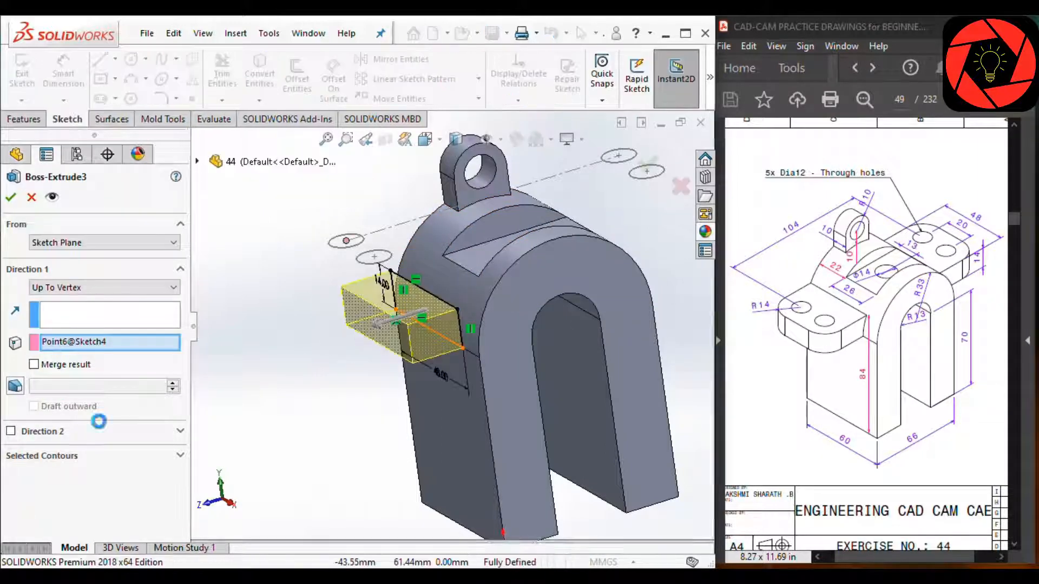
left_click(11, 431)
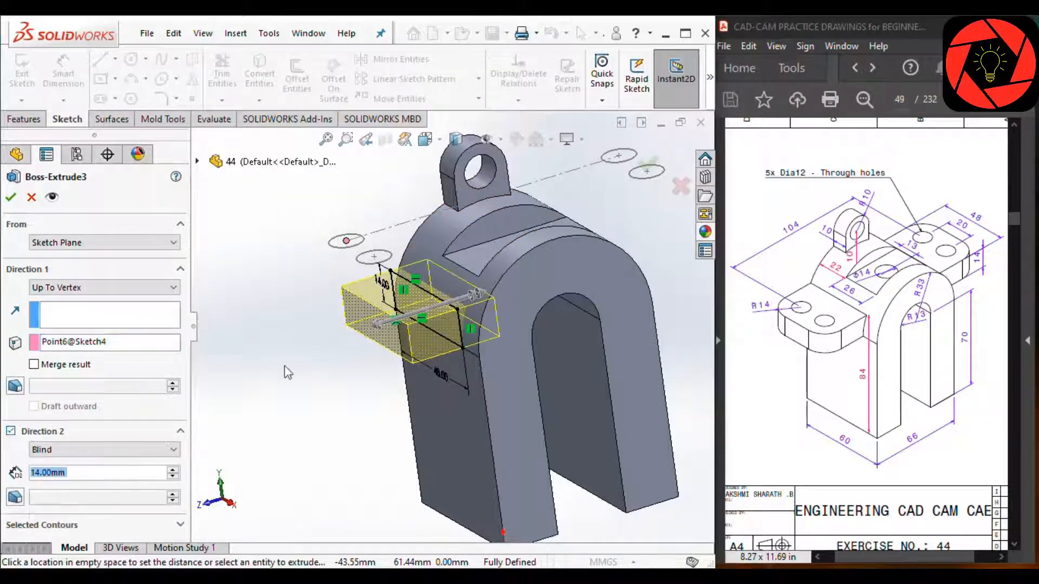
left_click(64, 450)
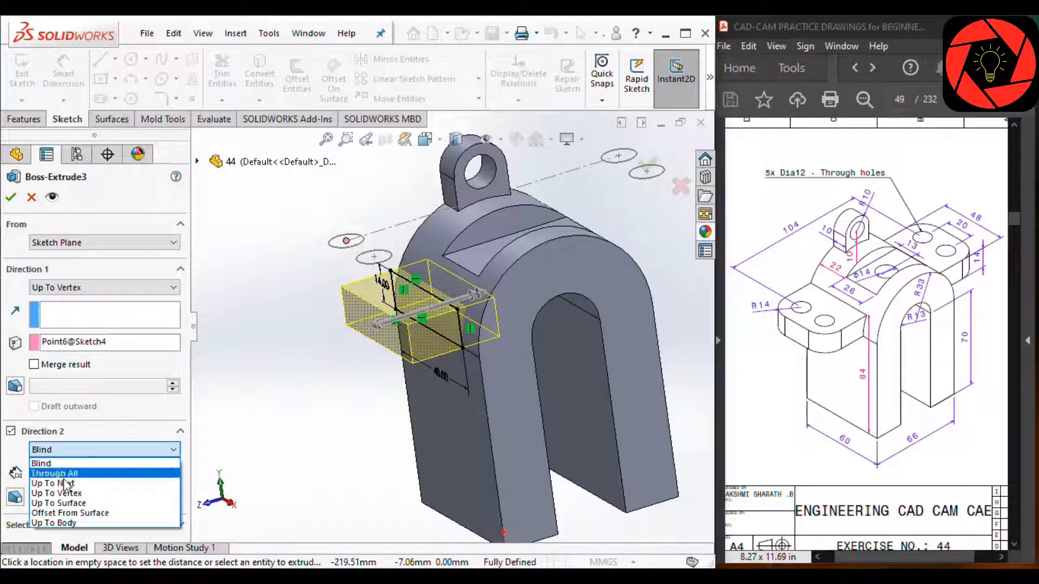
left_click(76, 503)
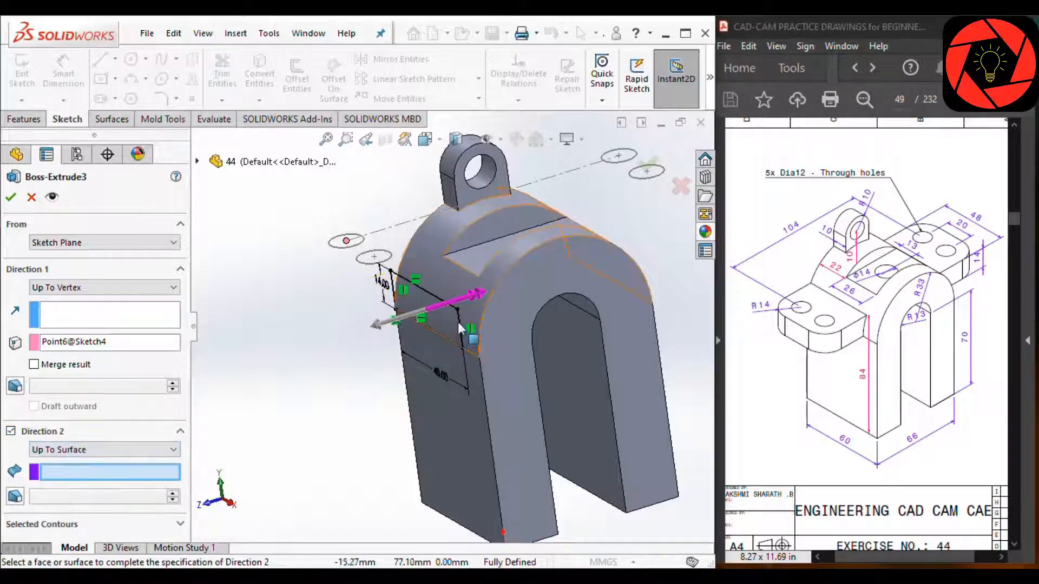
Set the body's curved outer face as the Up To Surface limit of the flange's second direction and accept the extrusion
scroll(470, 305, "down", 3)
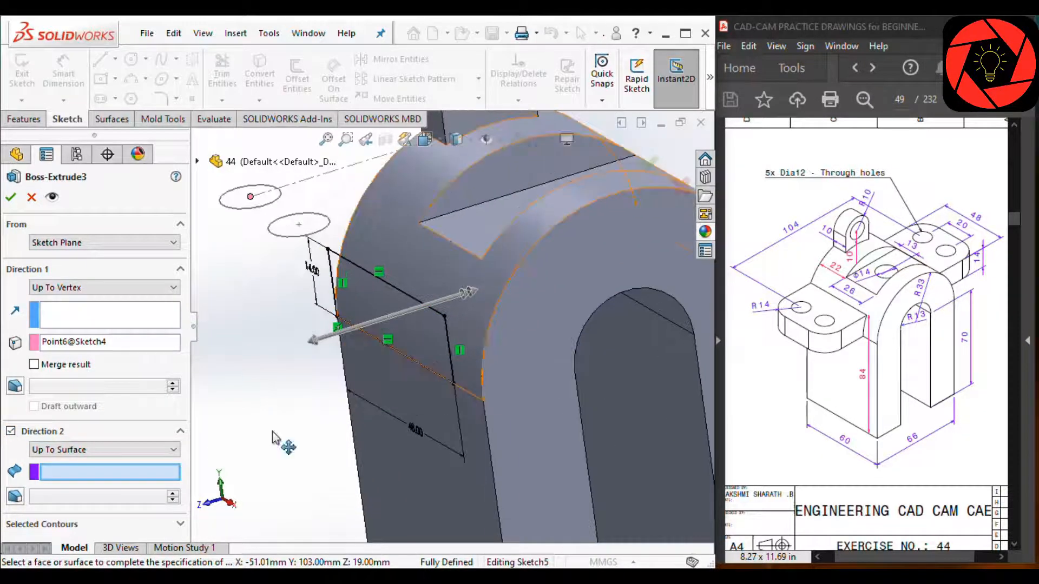
scroll(437, 346, "down", 2)
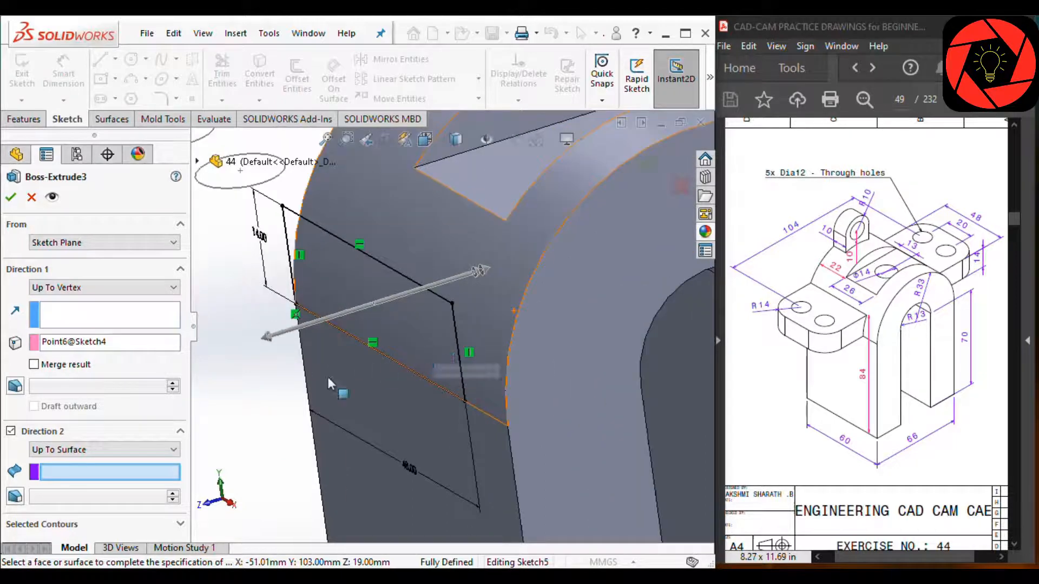
left_click(508, 282)
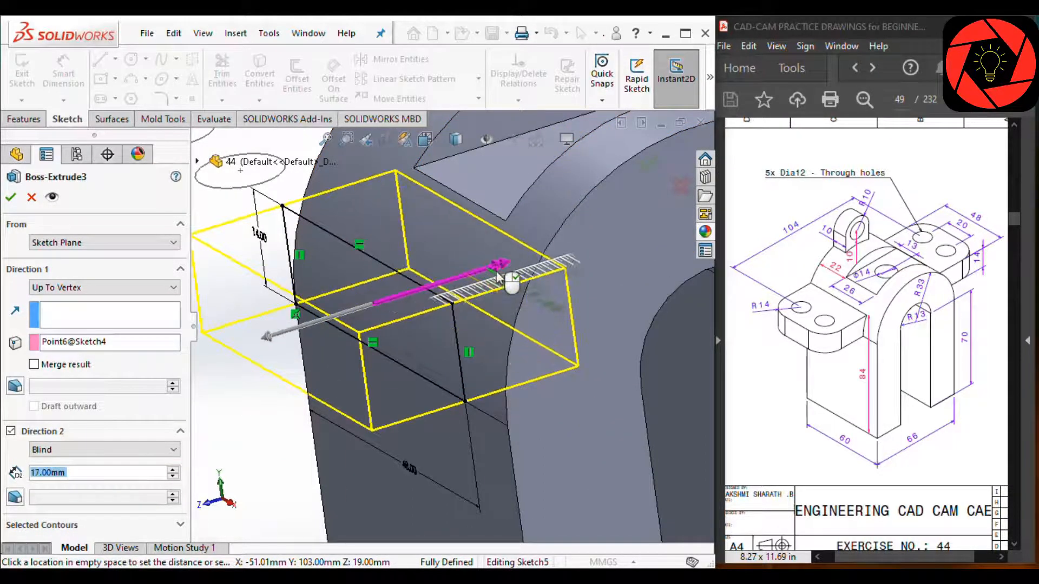
left_click(85, 461)
left_click(80, 510)
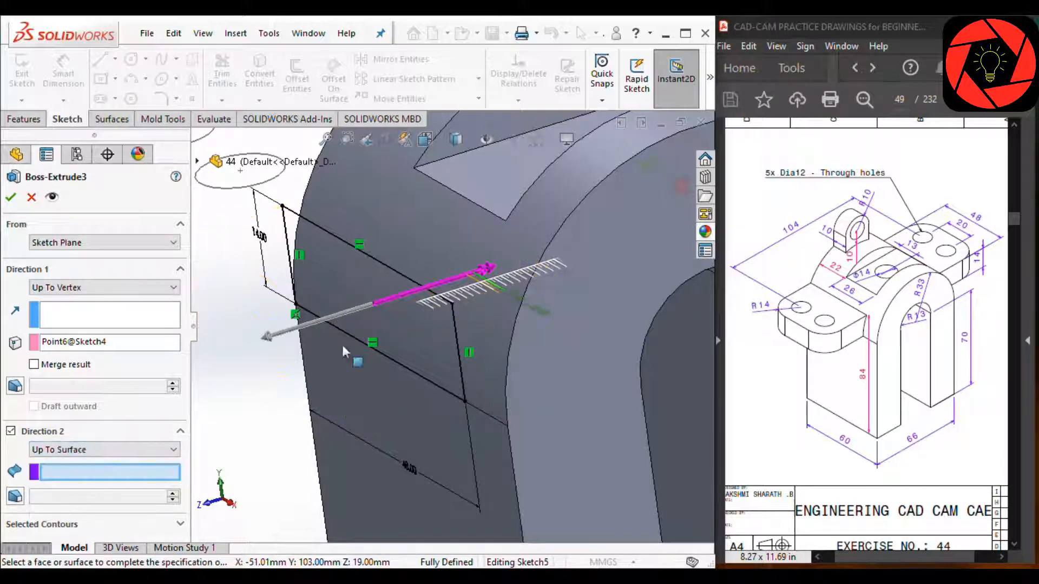
left_click(478, 228)
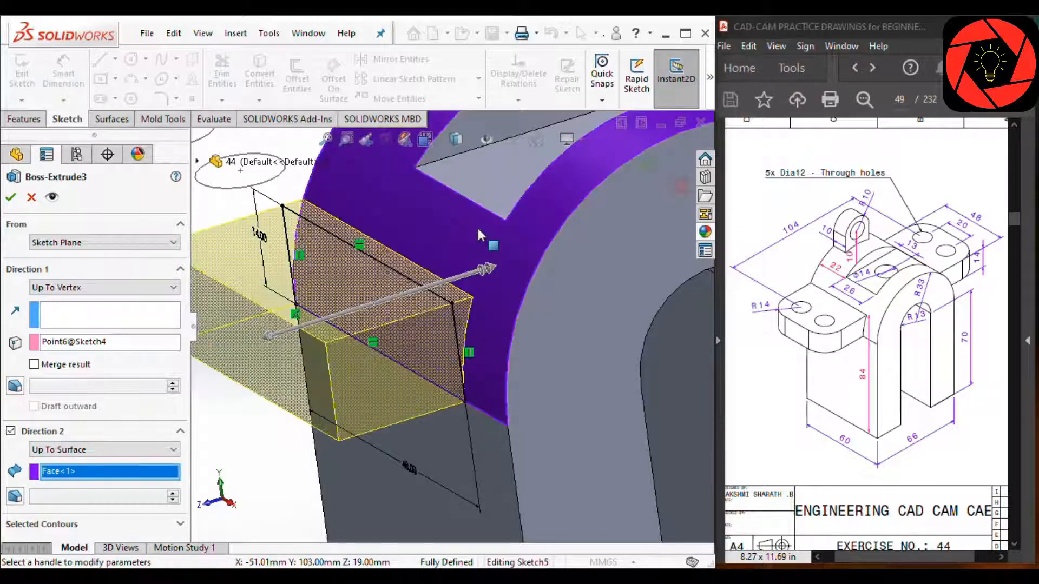
right_click(478, 228)
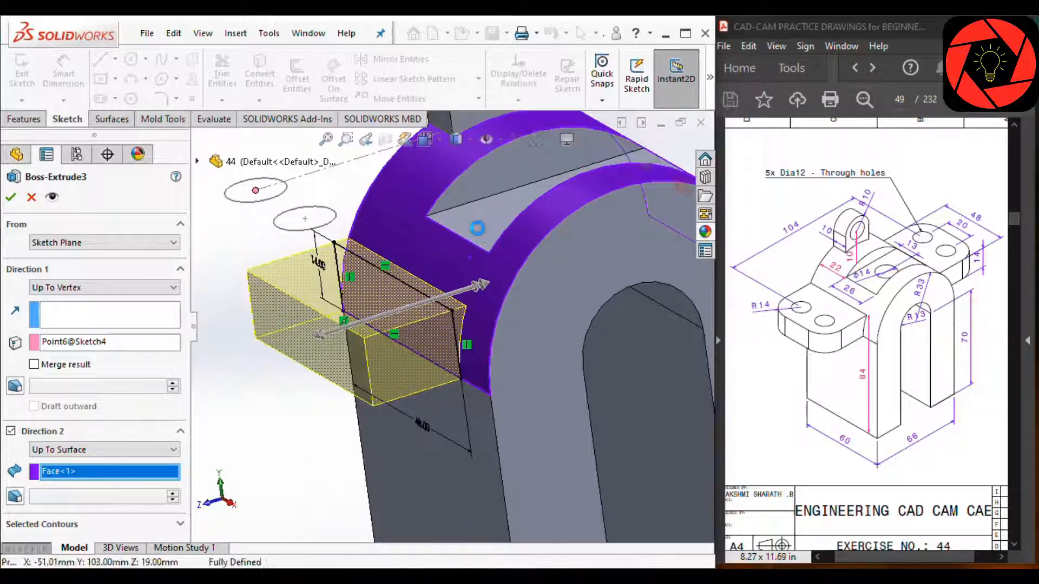
Create a reference plane midway between the two opposite outer side faces of the body's legs
middle_click_drag(459, 285, 444, 316)
scroll(440, 313, "up", 4)
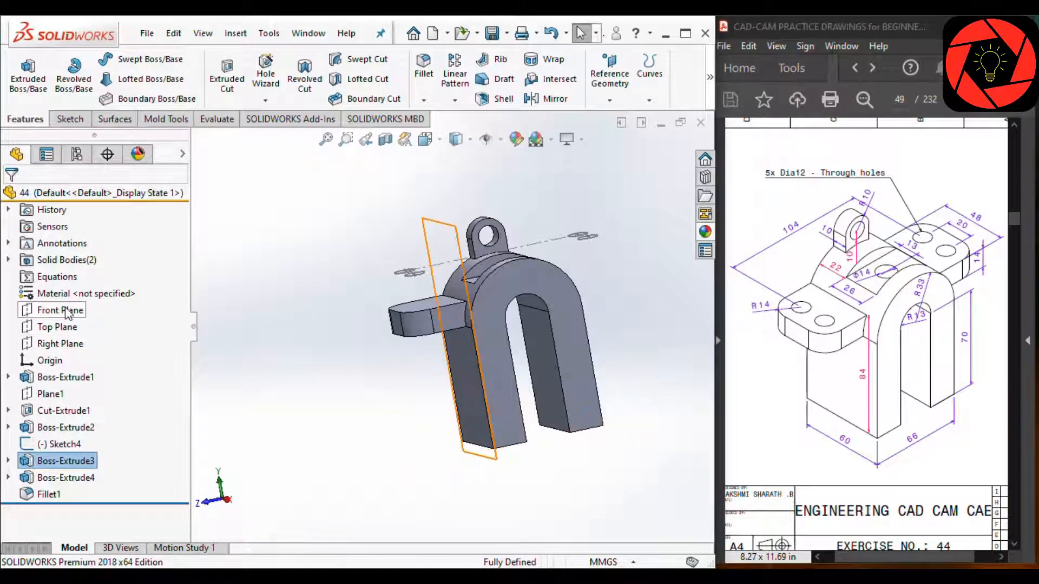
left_click(605, 98)
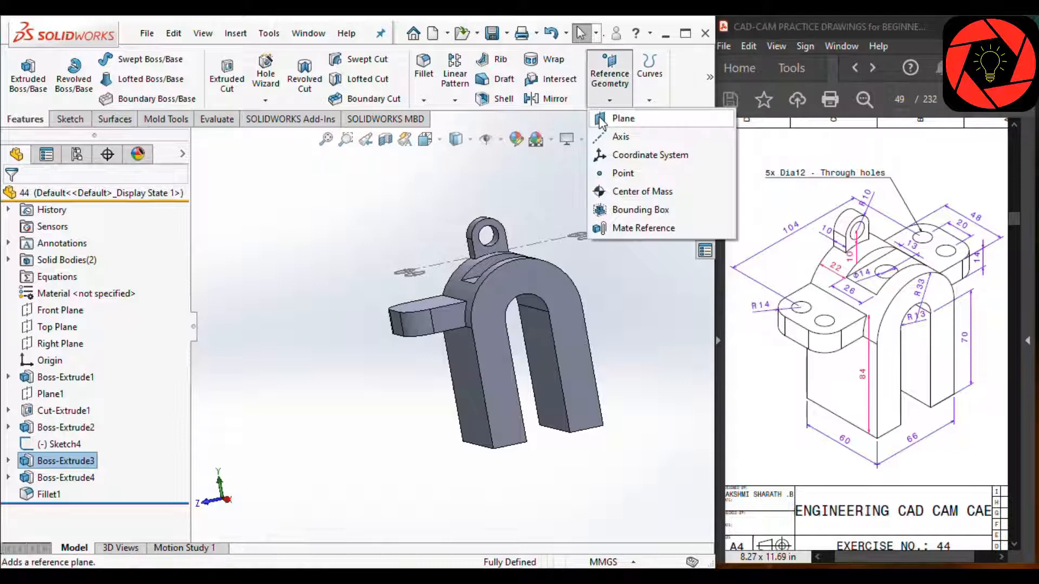
left_click(616, 118)
left_click(462, 395)
middle_click_drag(457, 395, 476, 421)
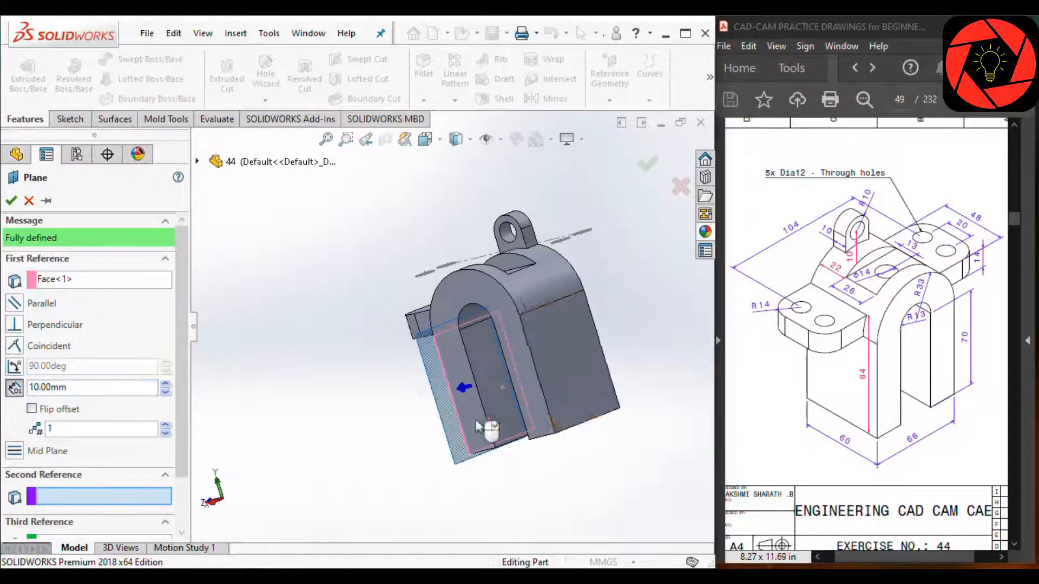
left_click(585, 372)
right_click(586, 374)
middle_click_drag(595, 375, 628, 372)
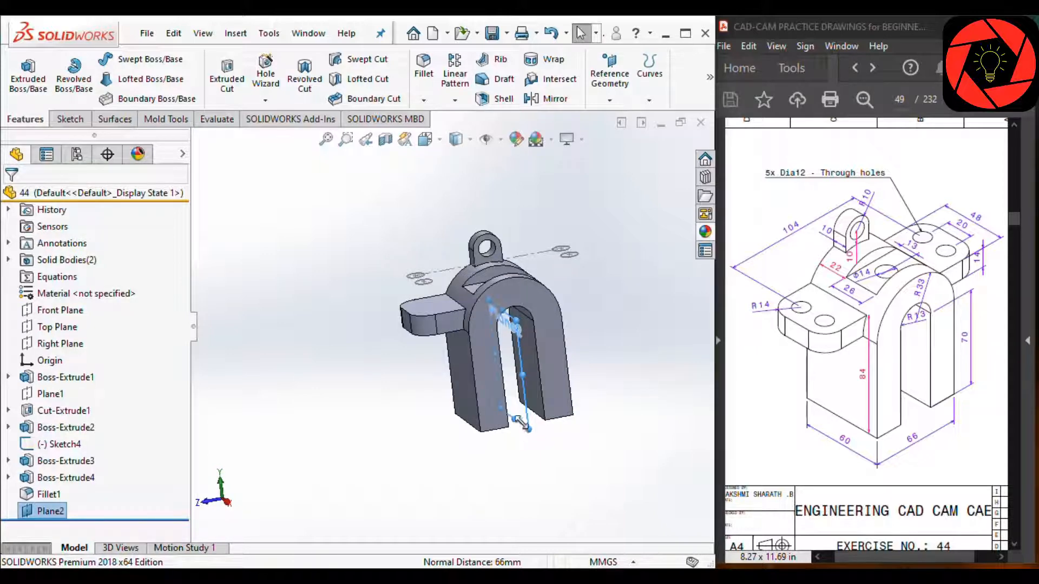
Mirror the filleted side flange body about the new mid-plane to the opposite side of the arched body
left_click(557, 100)
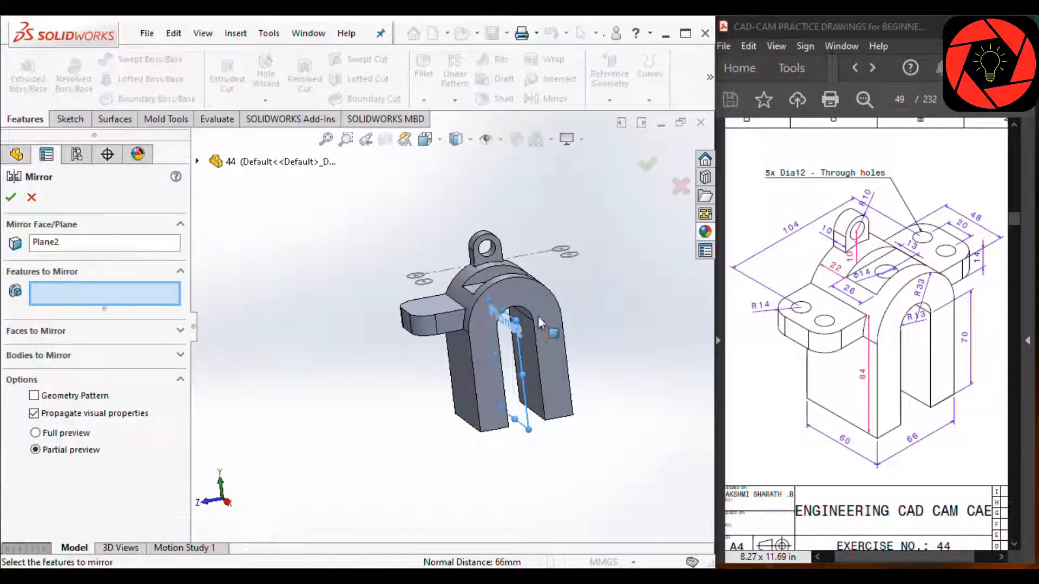
key("f")
left_click(64, 356)
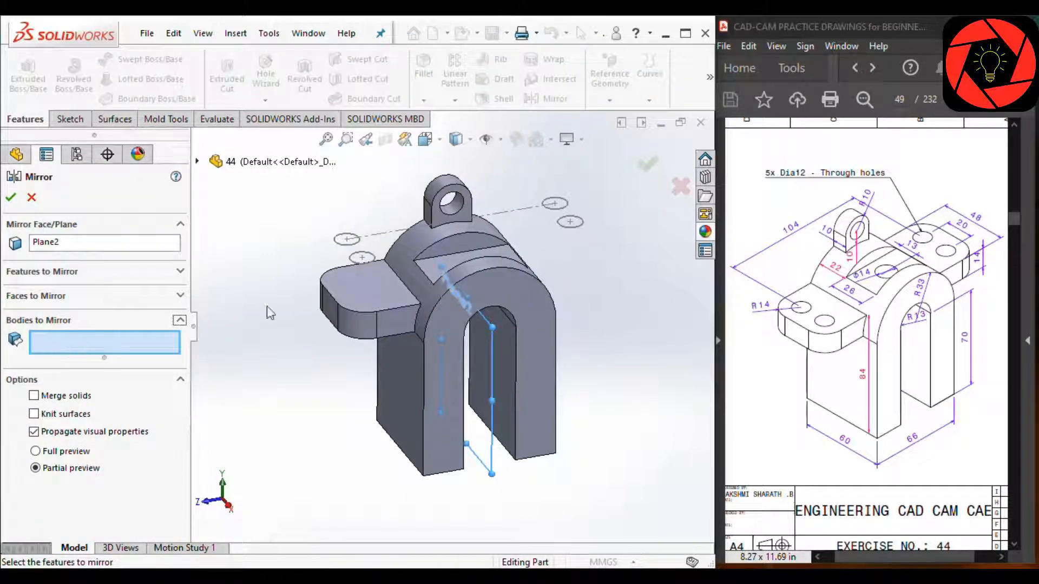
left_click(360, 299)
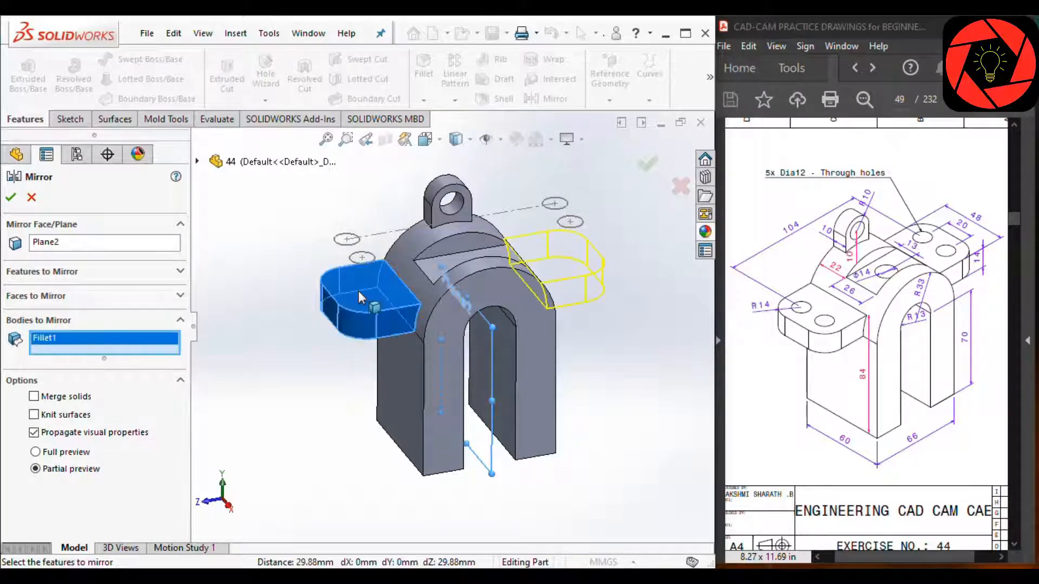
key("Return")
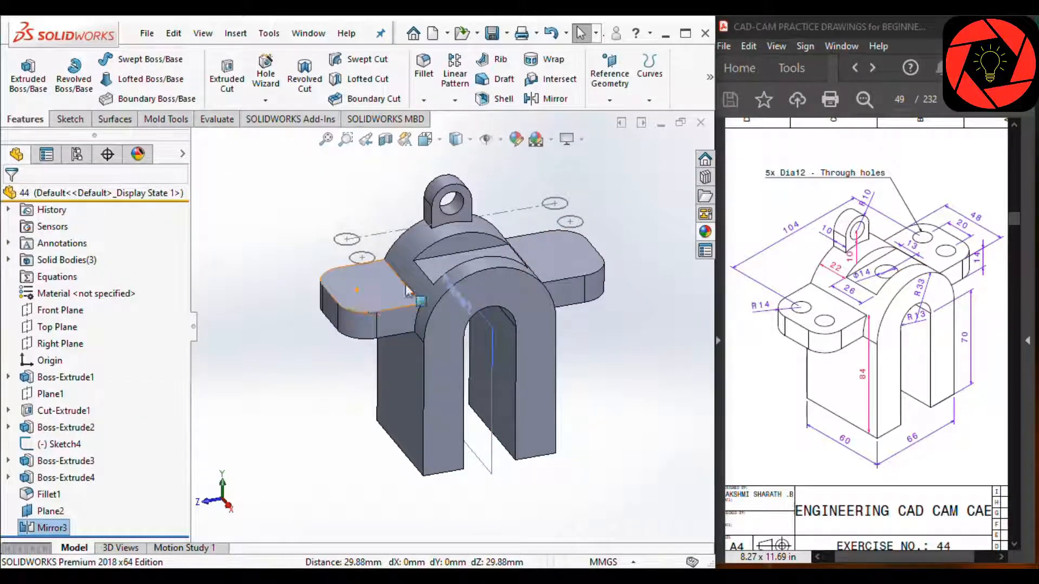
Extrude-cut the four 12 mm circles above the side flanges downward with a Through All end condition
middle_click_drag(407, 291, 522, 300)
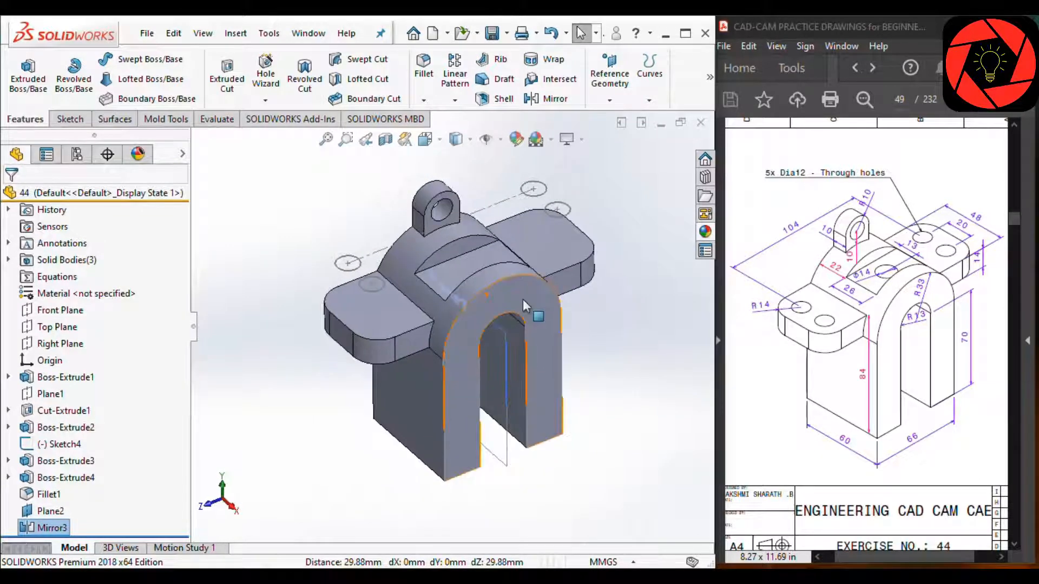
left_click(349, 264)
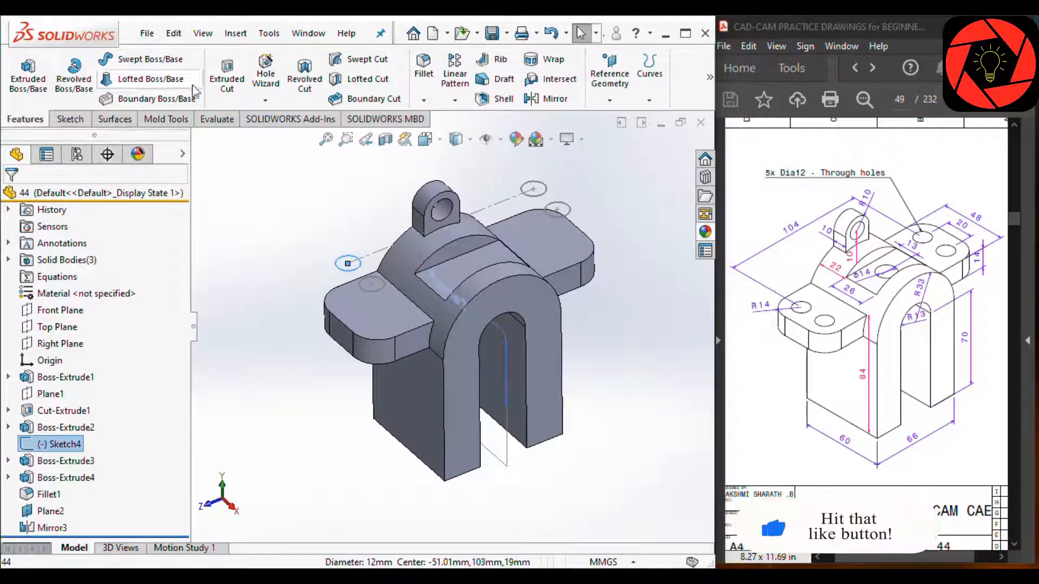
left_click(227, 78)
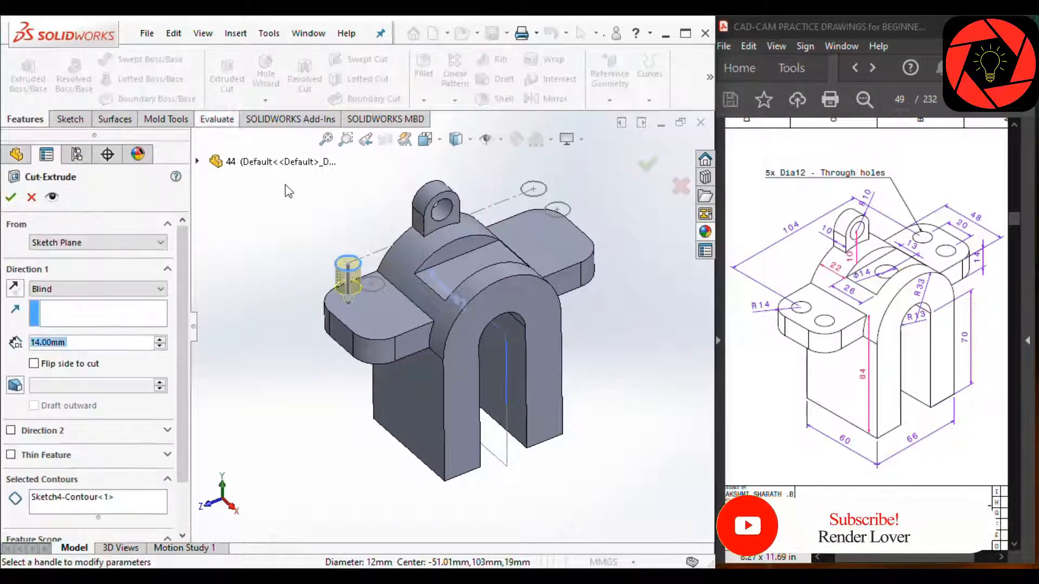
left_click(111, 501)
left_click(373, 283)
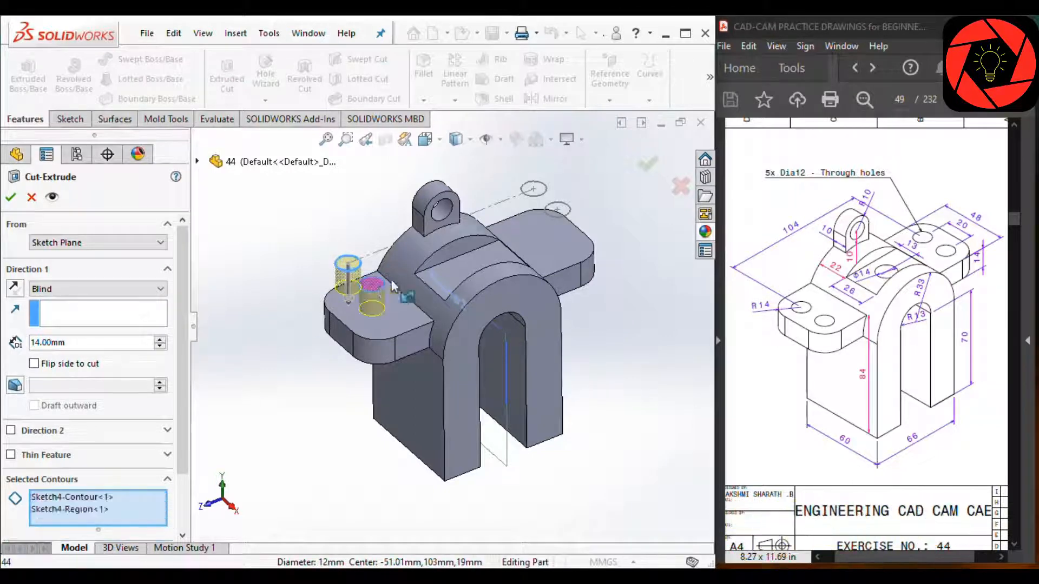
left_click(542, 191)
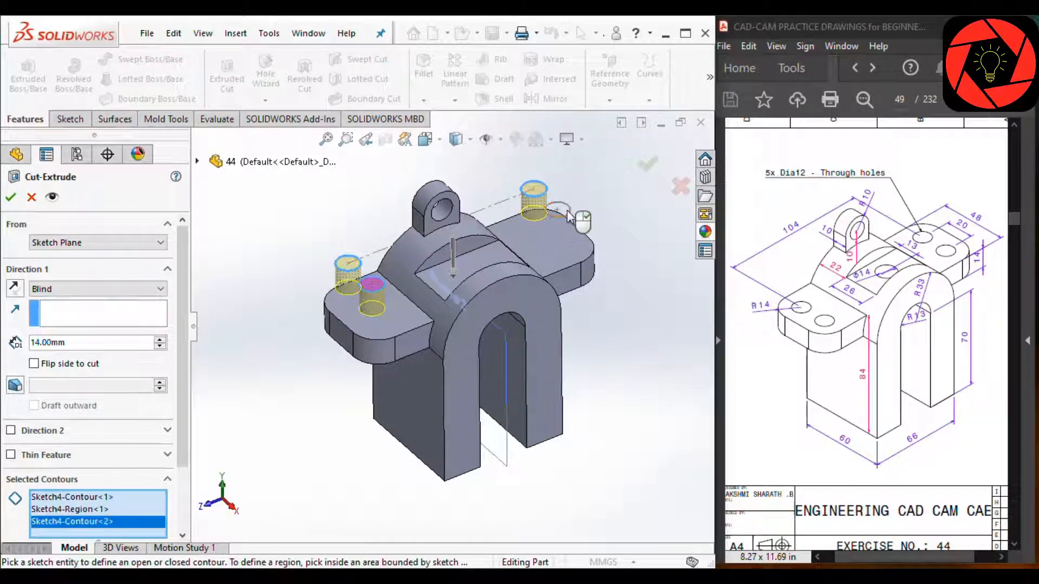
left_click(569, 216)
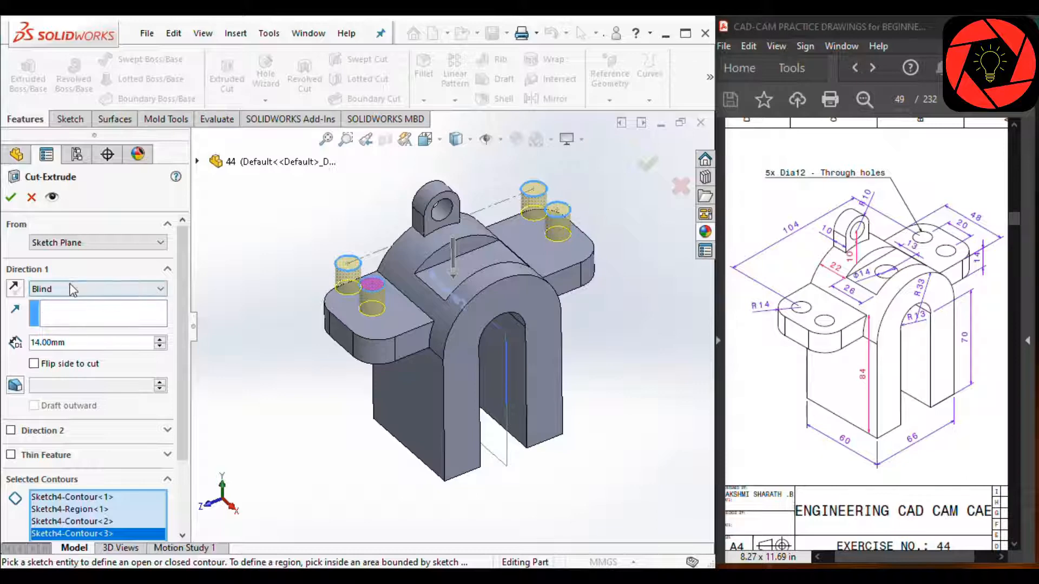
scroll(75, 297, "down", 1)
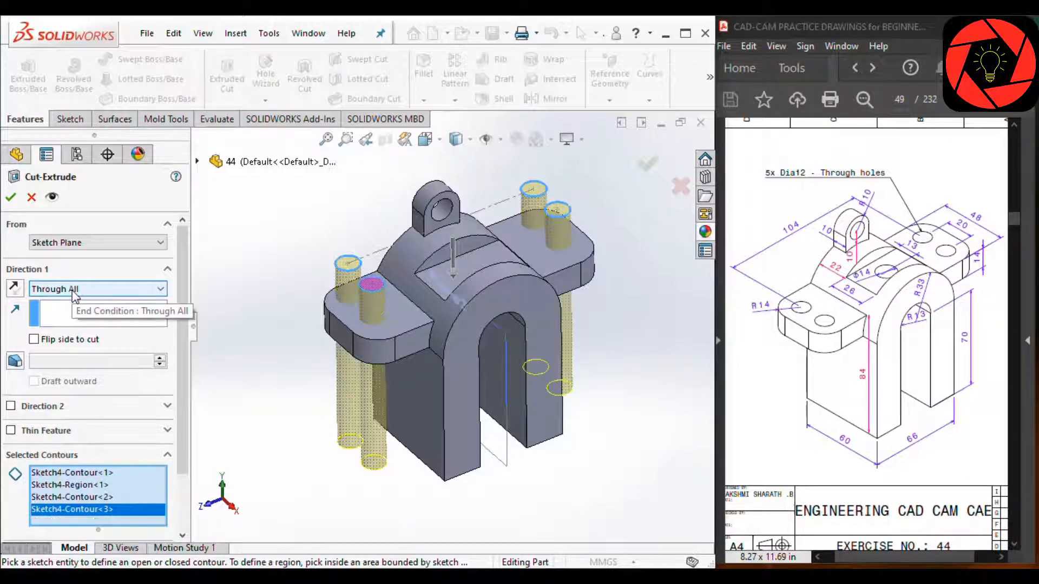
left_click(11, 197)
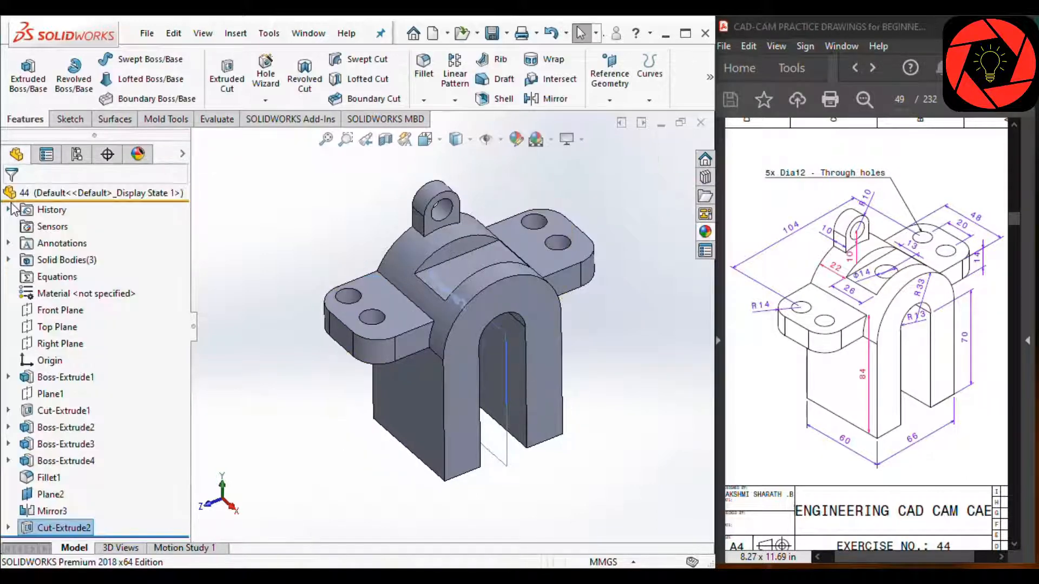
Hide the mid-plane between the legs and set the model to the isometric view
left_click(623, 343)
scroll(531, 394, "up", 2)
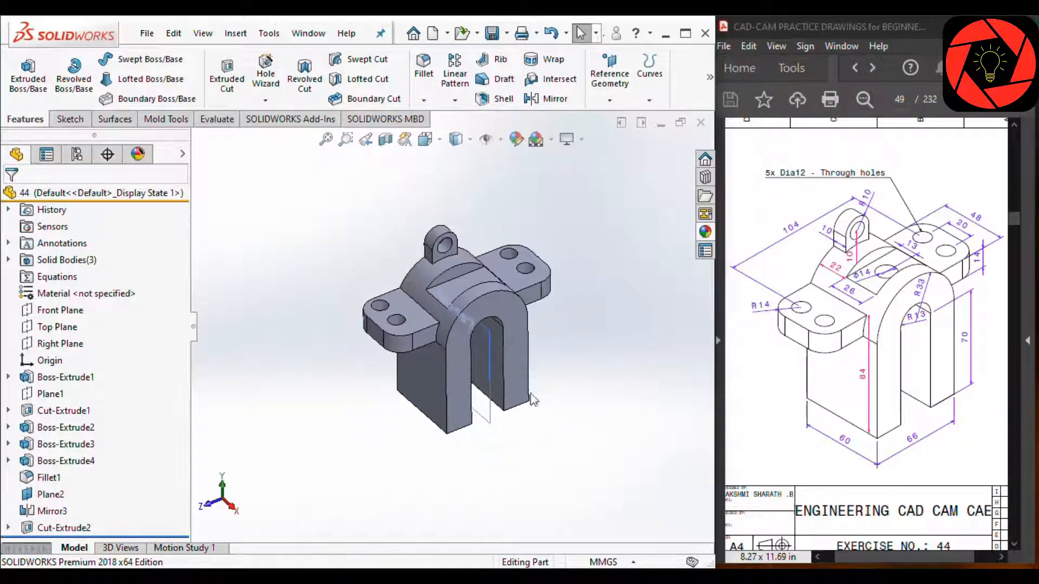
left_click(493, 421)
left_click(575, 373)
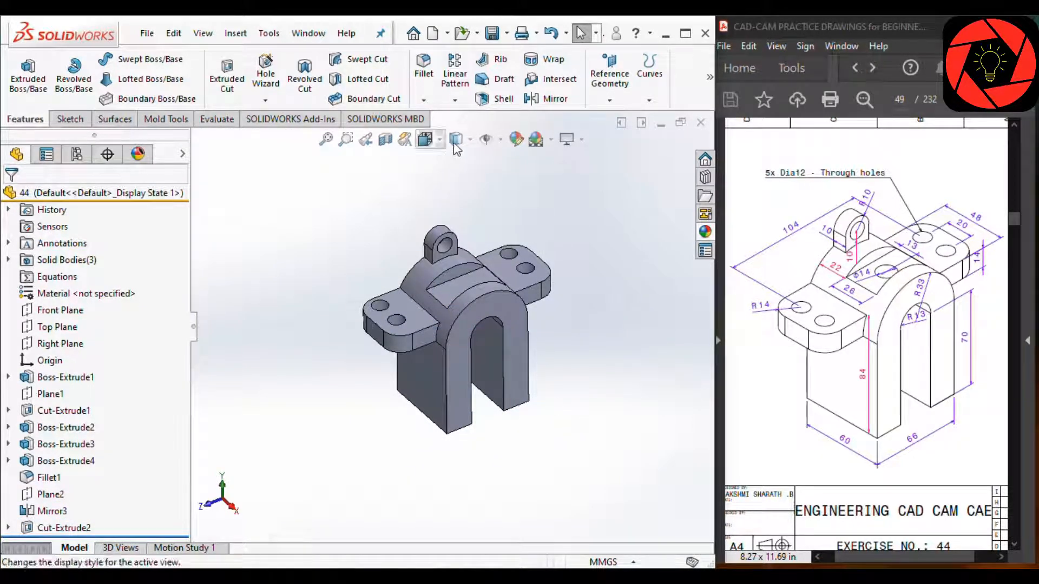
left_click(426, 139)
left_click(513, 181)
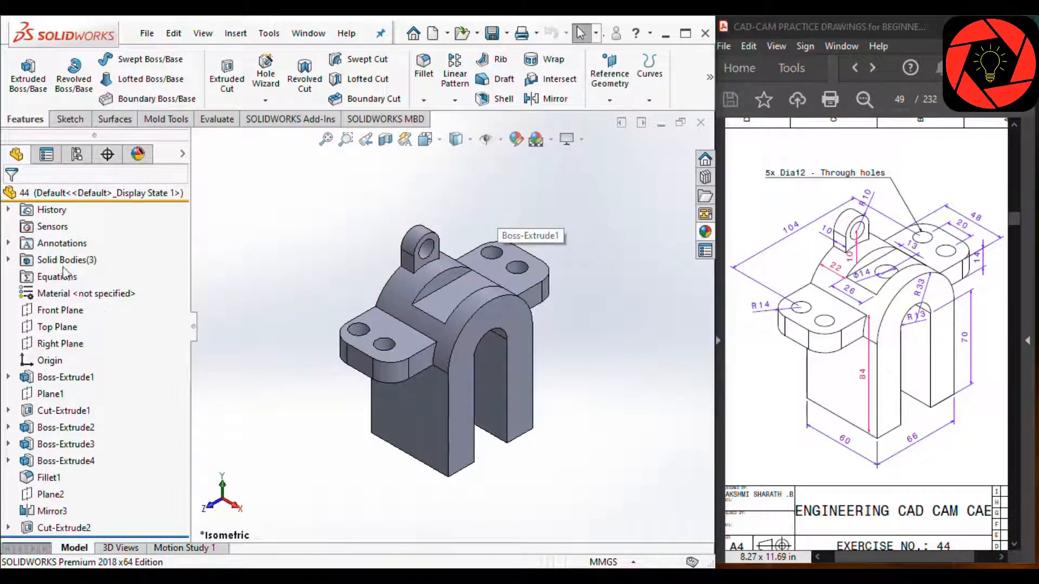
Display the model's feature dimensions and move the 20 mm, 14 mm and 104 mm flange dimensions clear of the body
right_click(70, 244)
left_click(135, 297)
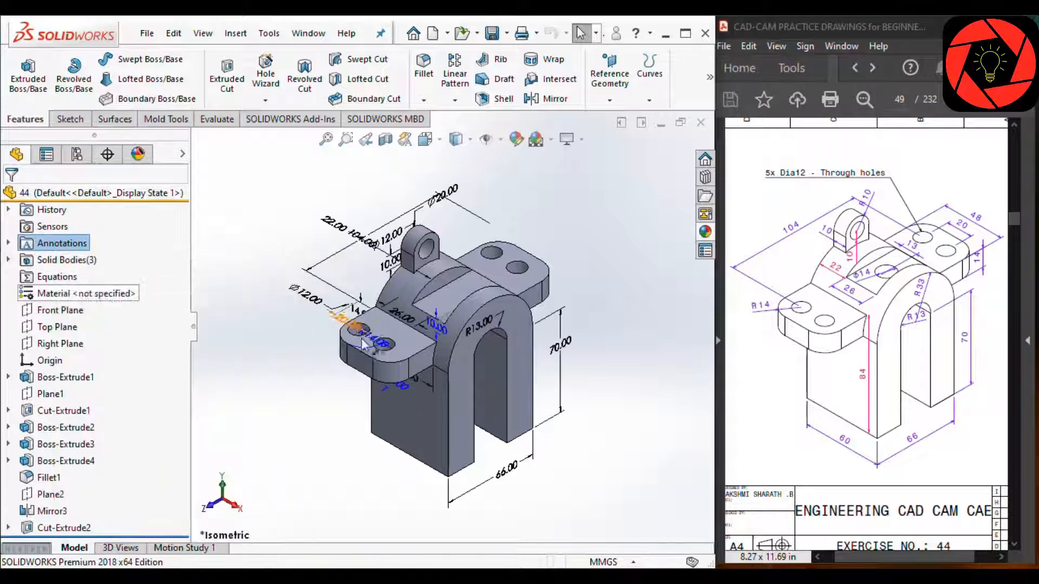
left_click_drag(351, 329, 279, 359)
left_click_drag(362, 316, 258, 286)
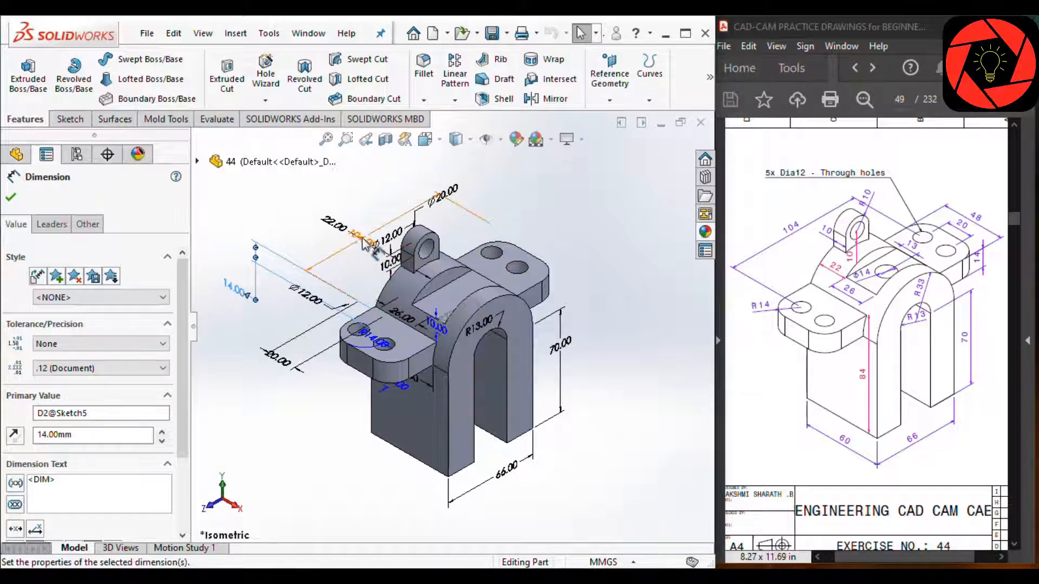
left_click_drag(363, 242, 329, 207)
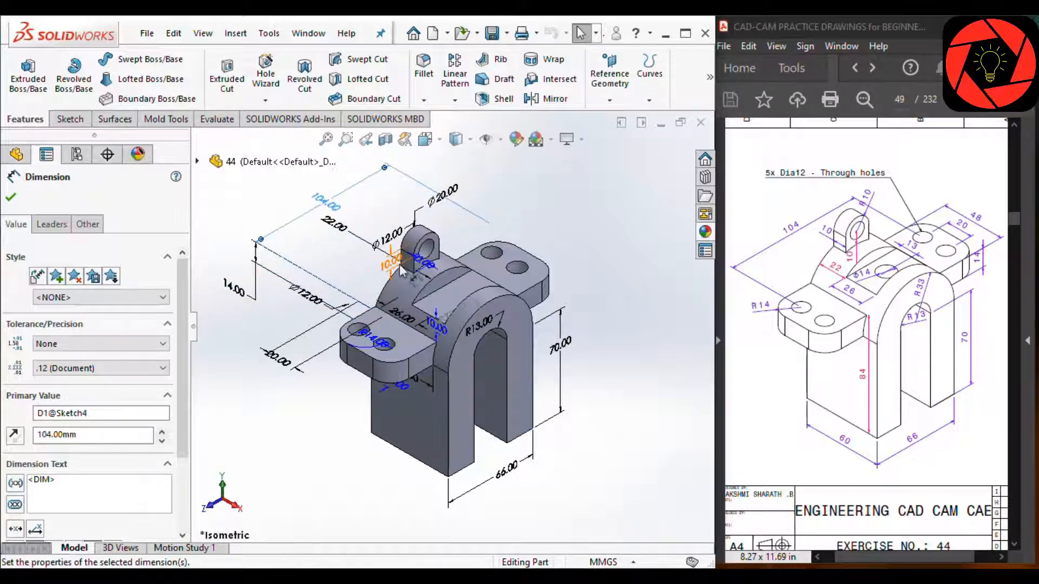
Reposition the two blue 10 mm dimensions, the flange's 14 mm extrusion dimension and the R14 fillet dimension so they no longer overlap
left_click_drag(443, 272, 462, 238)
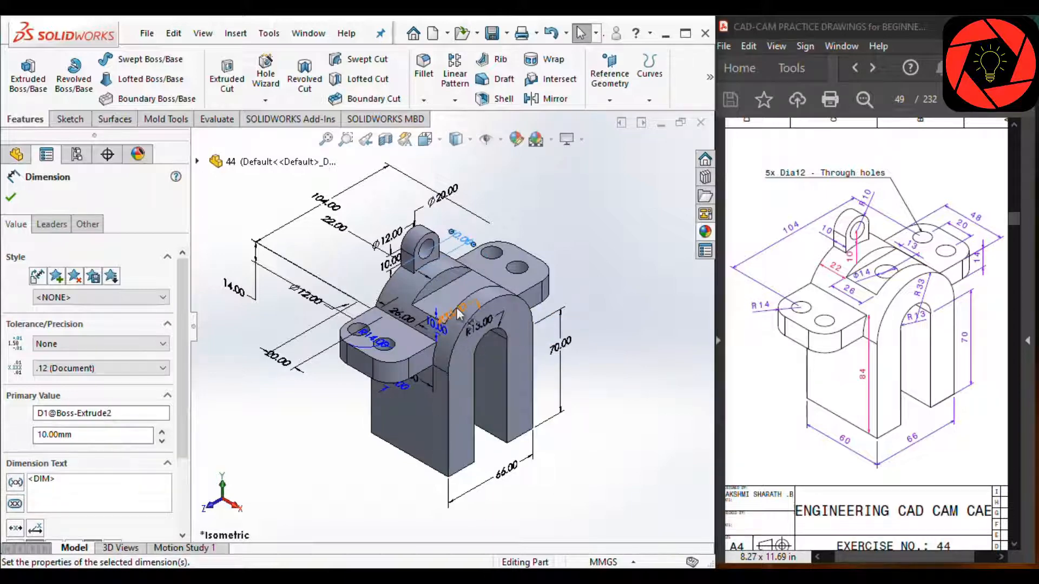
left_click(456, 378)
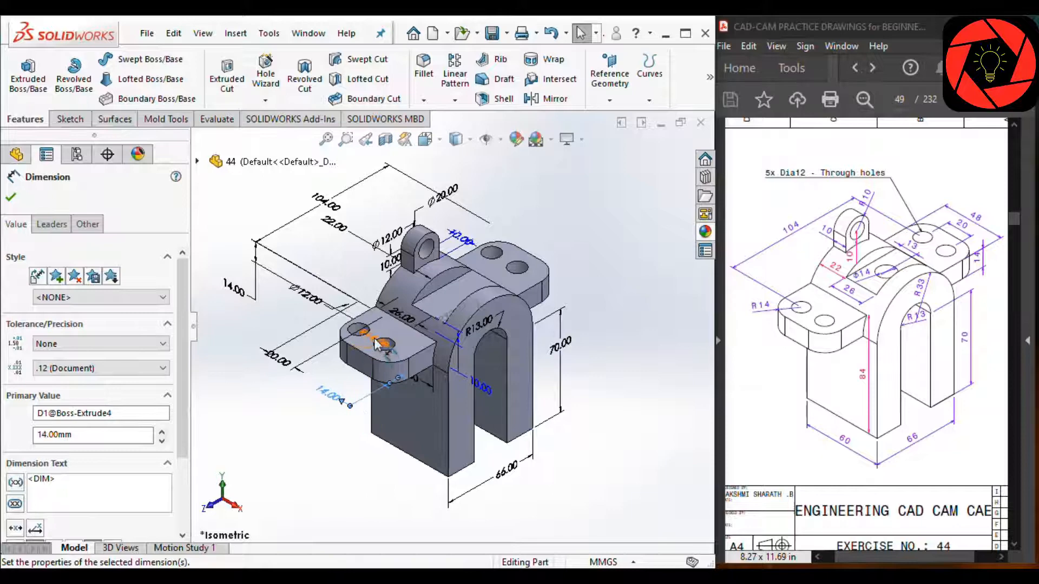
left_click_drag(371, 338, 289, 326)
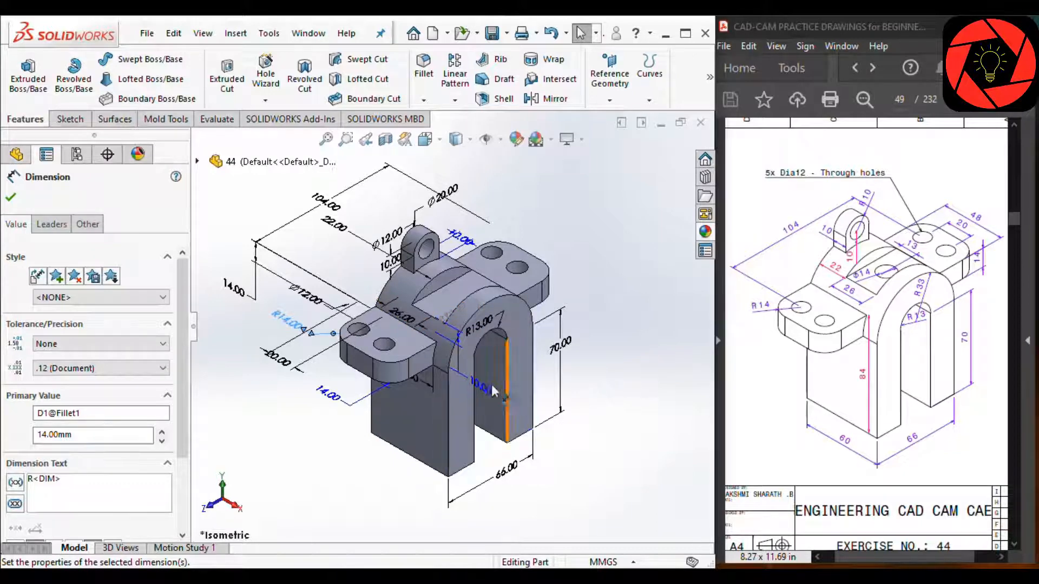
mouse_move(494, 391)
left_mouse_down()
mouse_move(498, 368)
mouse_move(504, 403)
mouse_move(612, 360)
mouse_move(462, 388)
mouse_move(498, 387)
left_mouse_up()
left_click(602, 426)
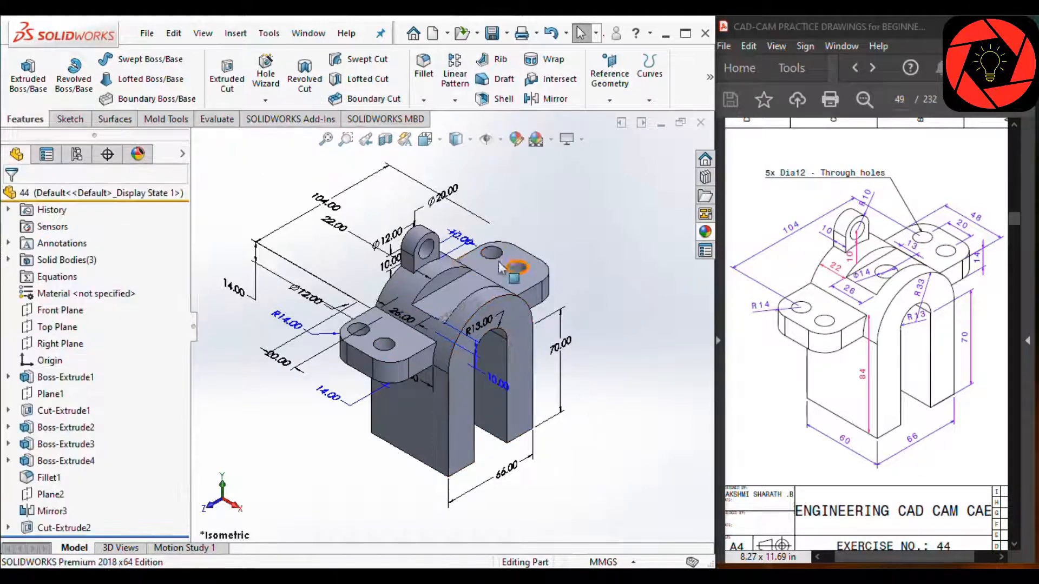
left_click(463, 239)
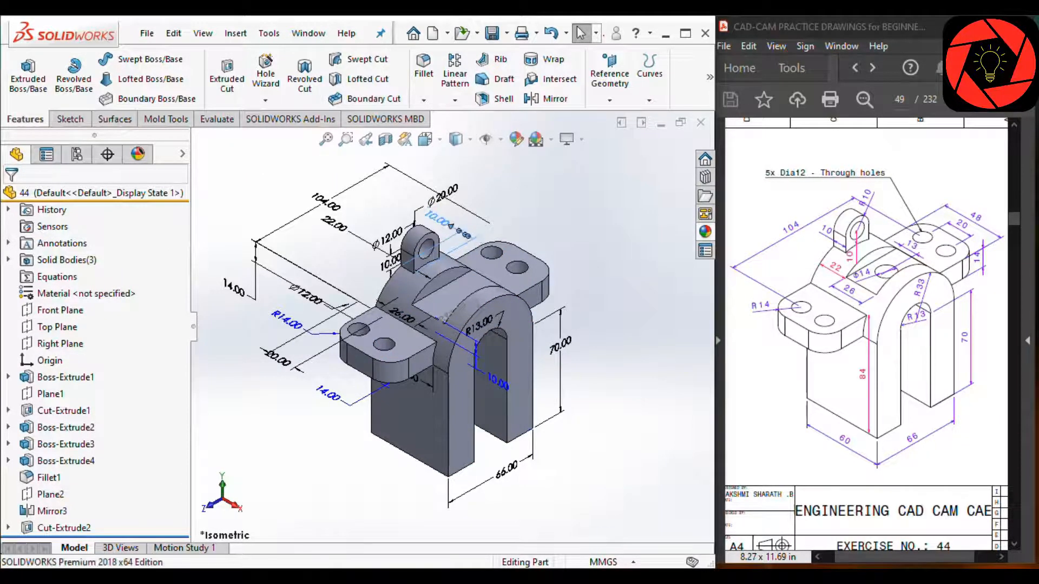